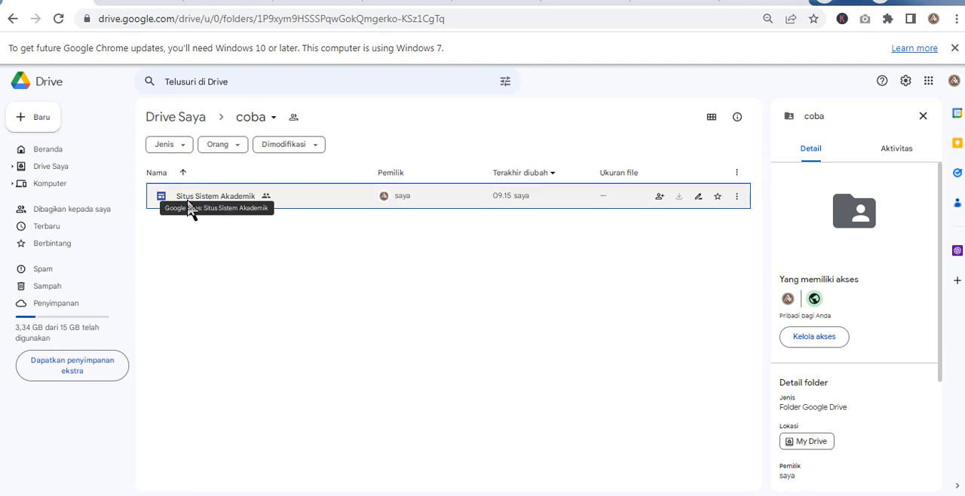
# - Open the Situs Sistem Akademik site from the coba folder for editing
pyautogui.doubleClick(189, 208)
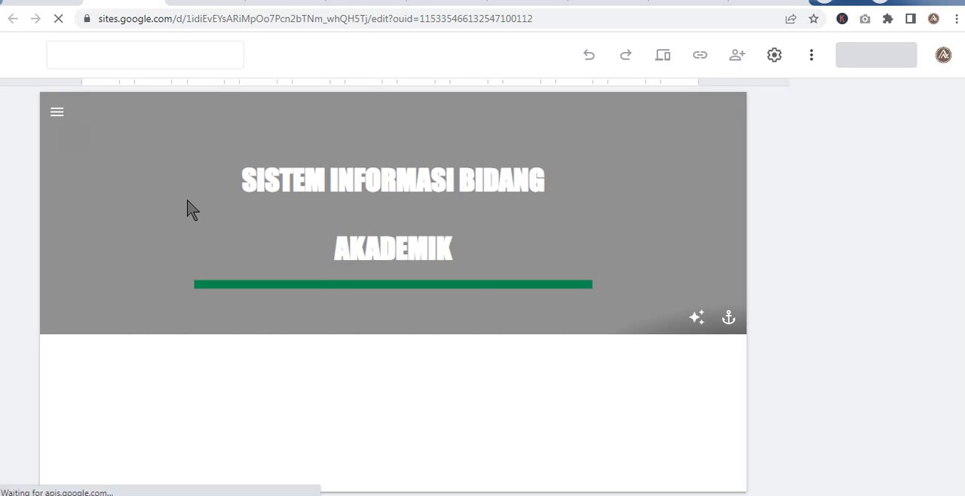
pyautogui.click(270, 224)
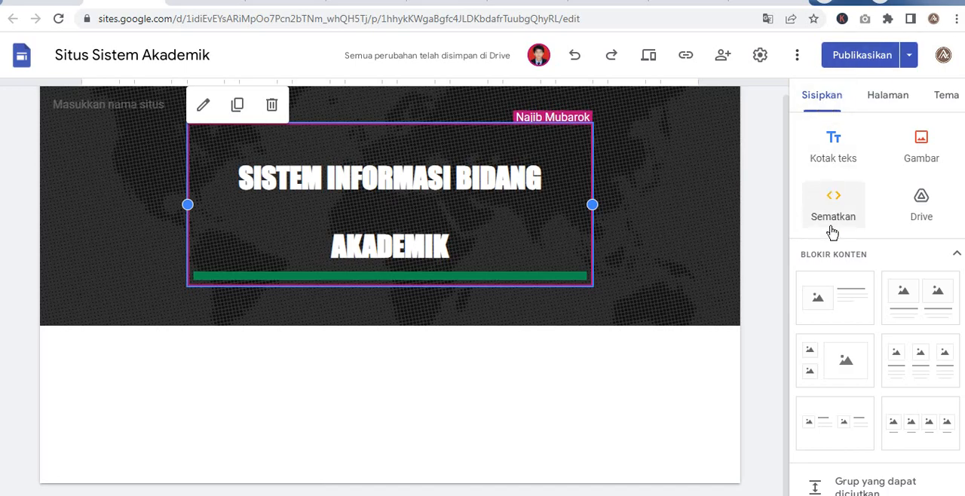
# - Look through the content block layouts and other insertable elements available for the site page
pyautogui.scroll(-1, 834, 309)
pyautogui.scroll(-1, 834, 309)
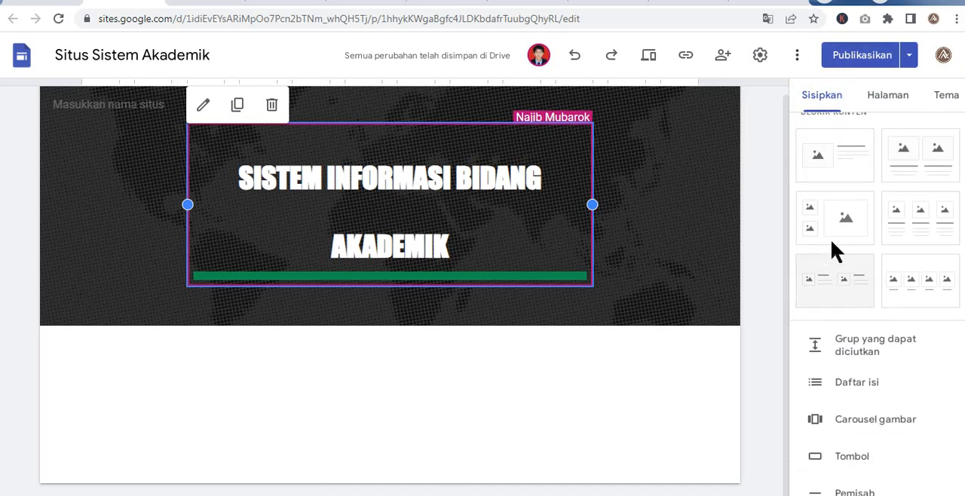
pyautogui.scroll(-2, 837, 279)
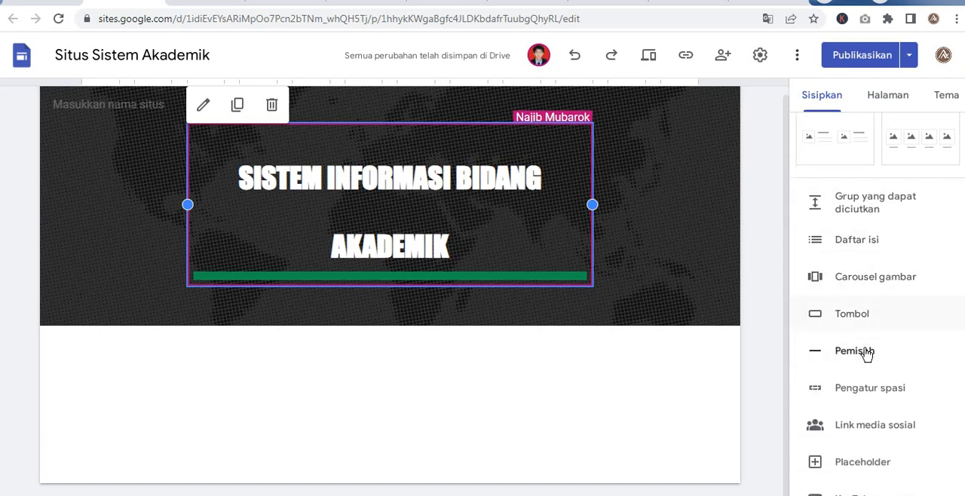
pyautogui.scroll(2, 867, 354)
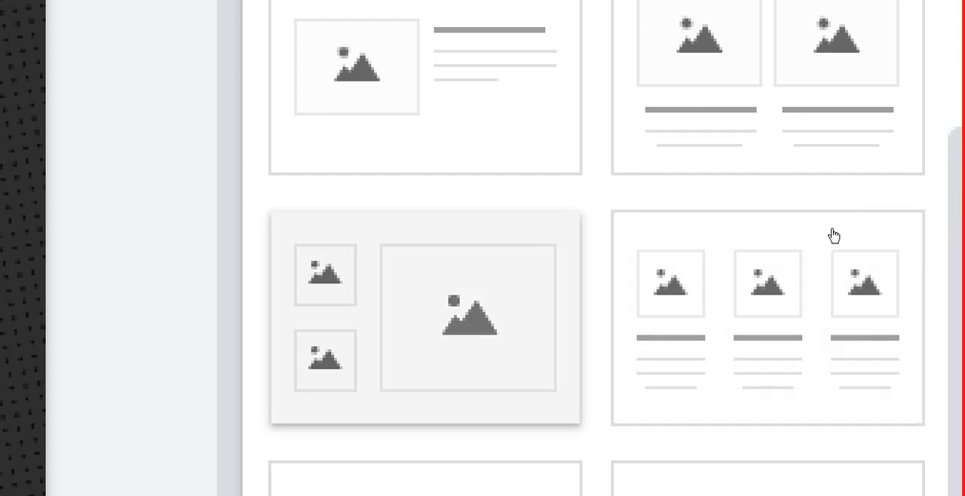
pyautogui.scroll(-3, 834, 234)
pyautogui.scroll(-3, 838, 231)
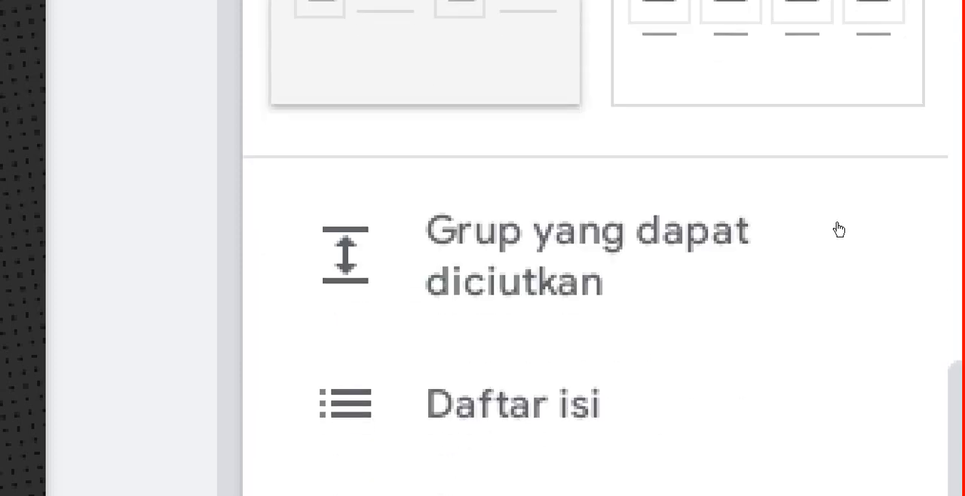
pyautogui.scroll(6, 838, 226)
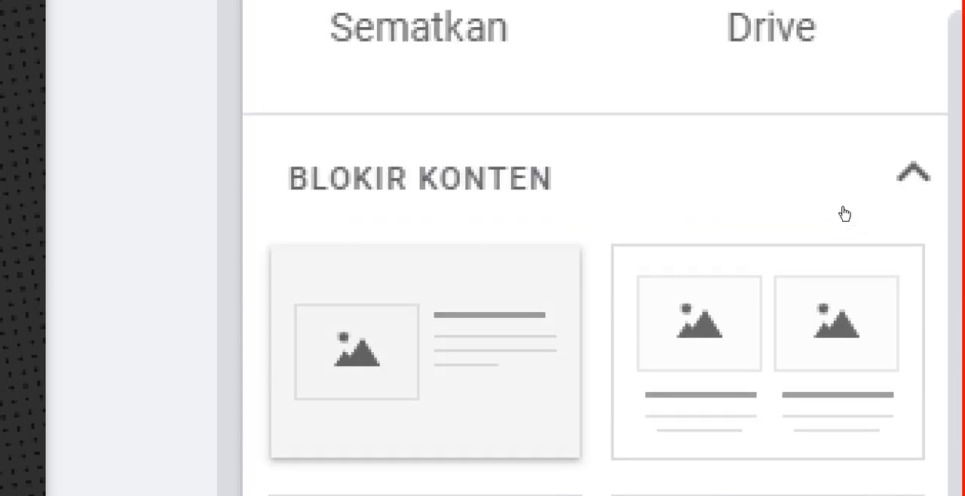
pyautogui.scroll(-5, 883, 295)
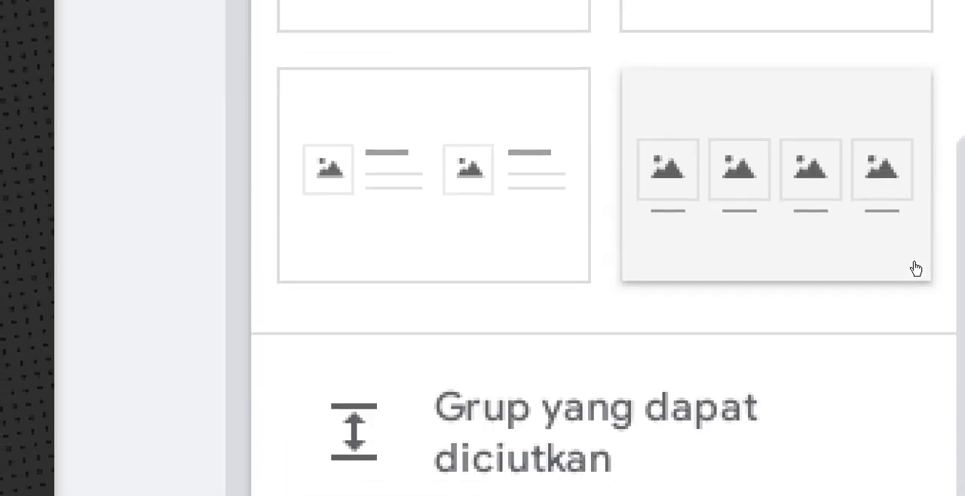
pyautogui.scroll(5, 853, 212)
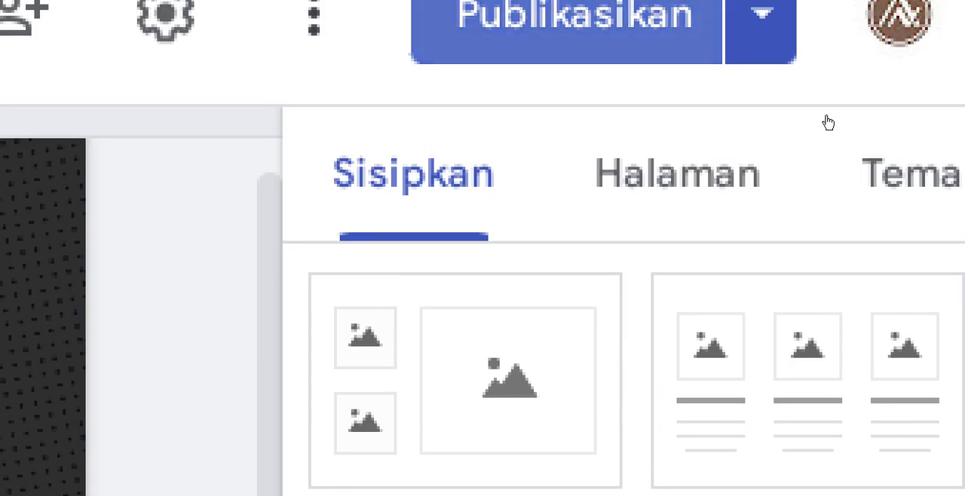
pyautogui.scroll(2, 860, 200)
pyautogui.scroll(3, 864, 211)
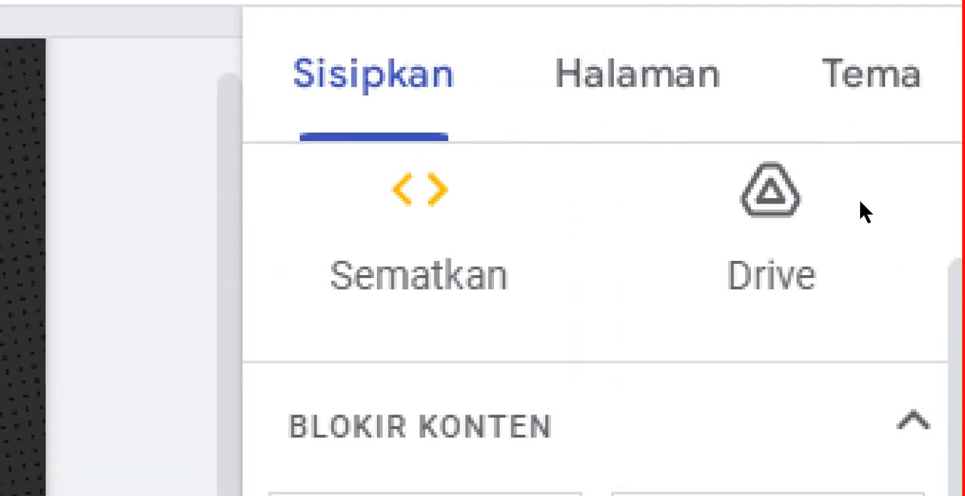
# - Insert the content block with two side-by-side images and captions below the page header
pyautogui.scroll(-3, 859, 199)
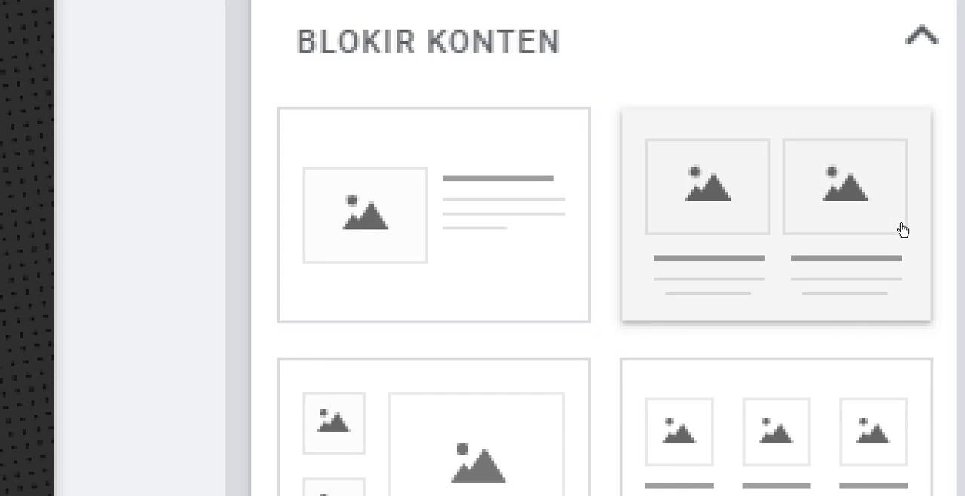
pyautogui.click(901, 229)
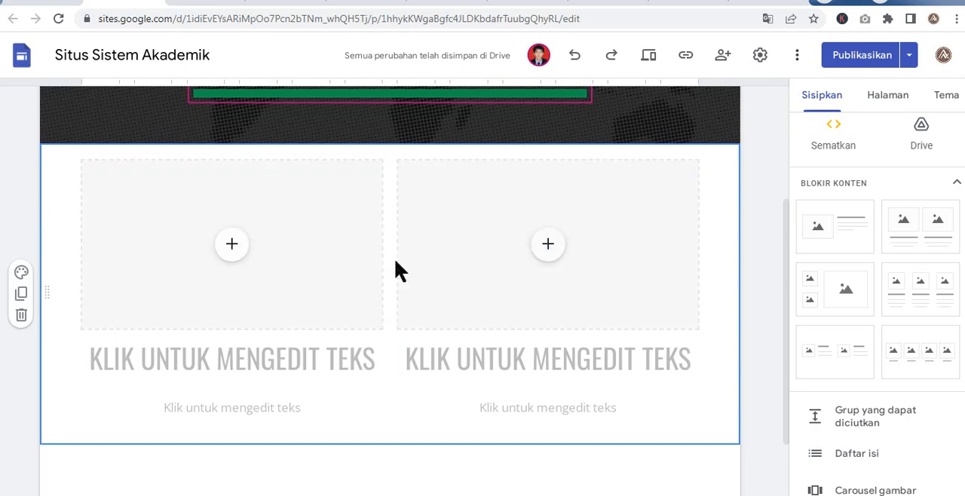
pyautogui.scroll(3, 394, 269)
pyautogui.scroll(-3, 377, 283)
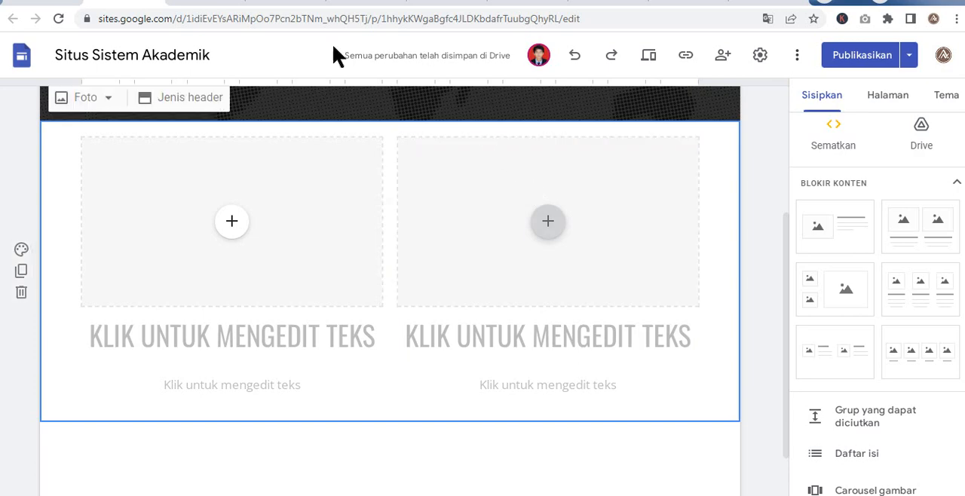
# - Switch to Google Drive and create a blank Google Form in the coba folder, accepting sharing with the folder's members
pyautogui.click(76, 3)
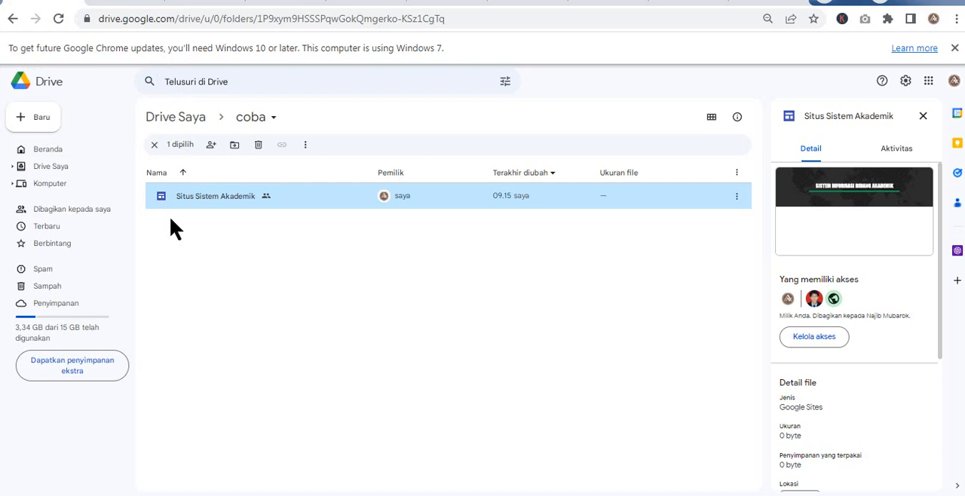
pyautogui.click(38, 113)
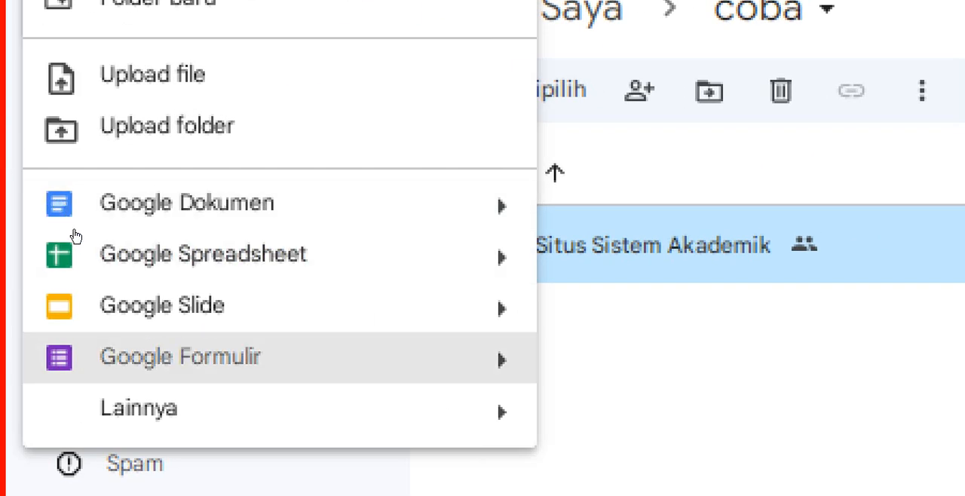
pyautogui.moveTo(502, 359)
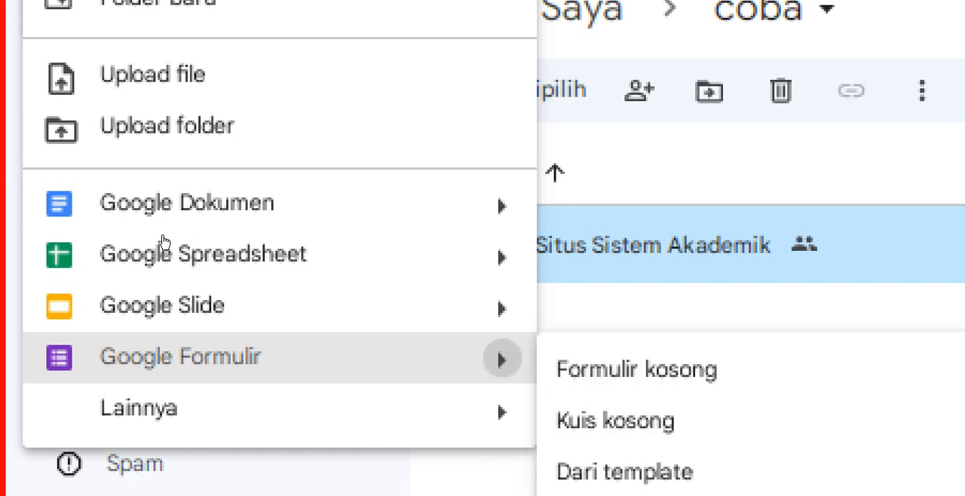
pyautogui.click(218, 243)
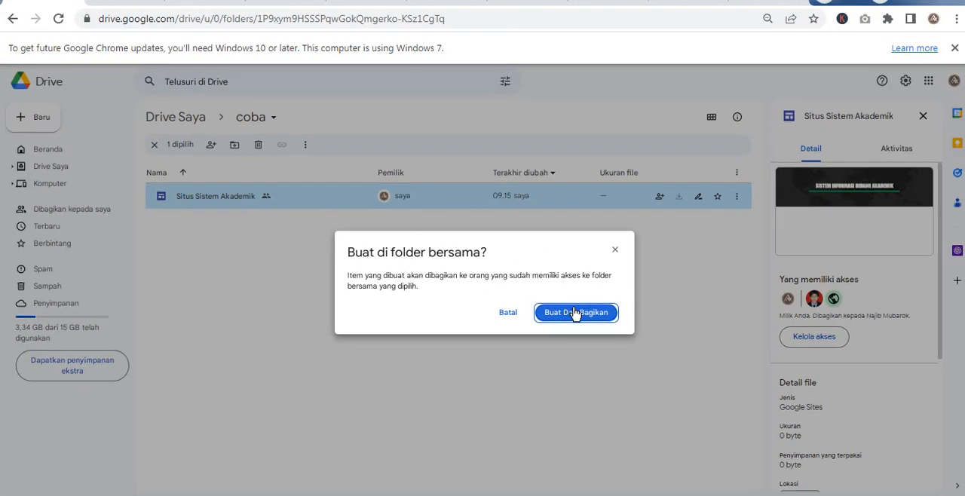
pyautogui.click(574, 312)
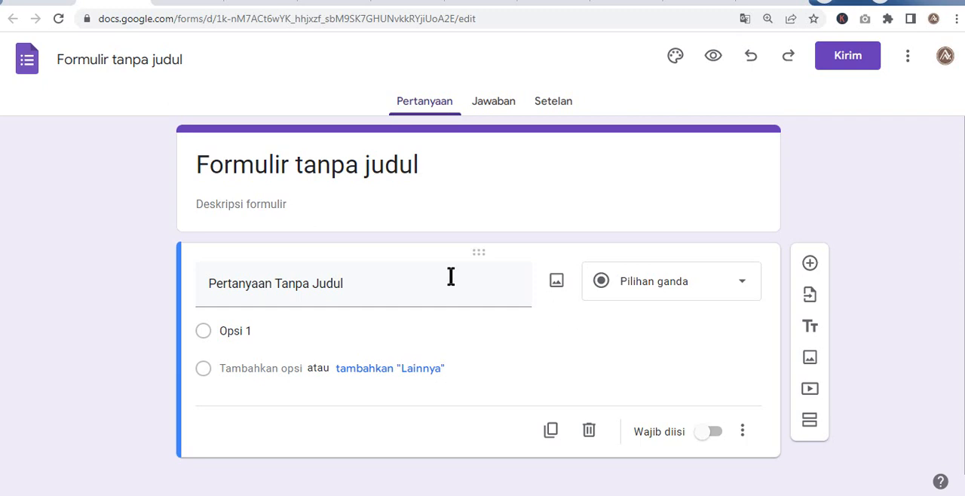
# - Name the form Survey Kepuasan Mahasiswa and apply the same text as its heading
pyautogui.click(102, 60)
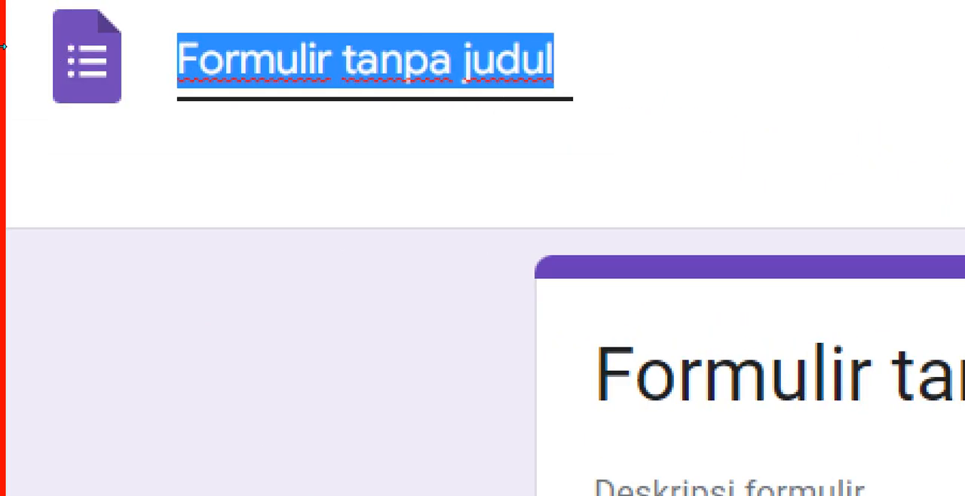
pyautogui.write('Survey Kepuasa')
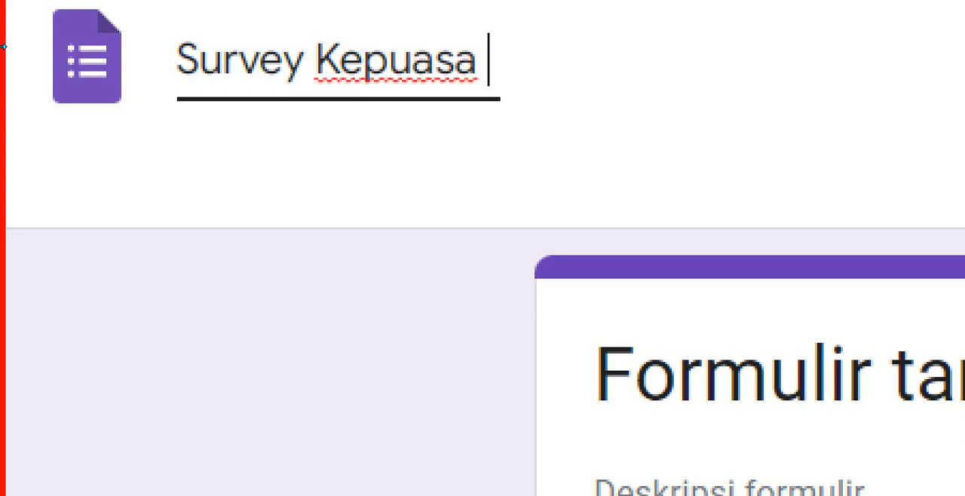
pyautogui.press('BackSpace')
pyautogui.write('n Mahas')
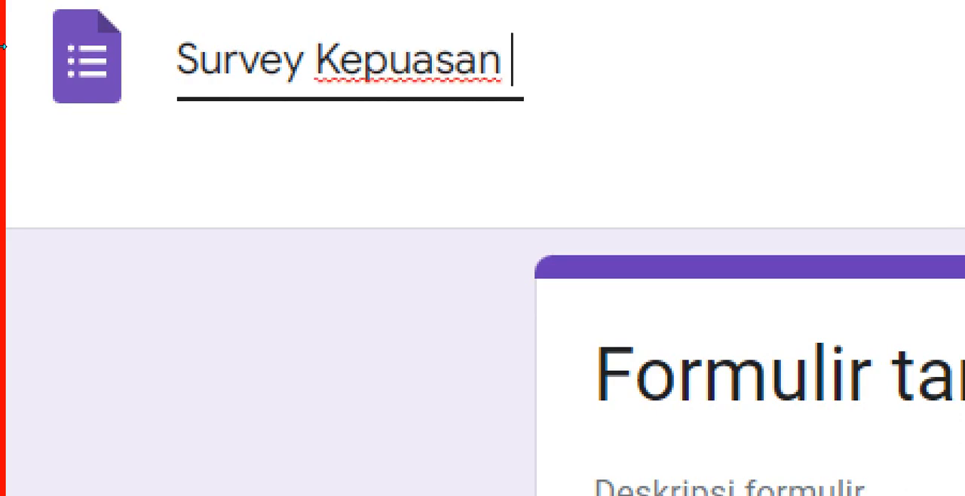
pyautogui.write('iswa')
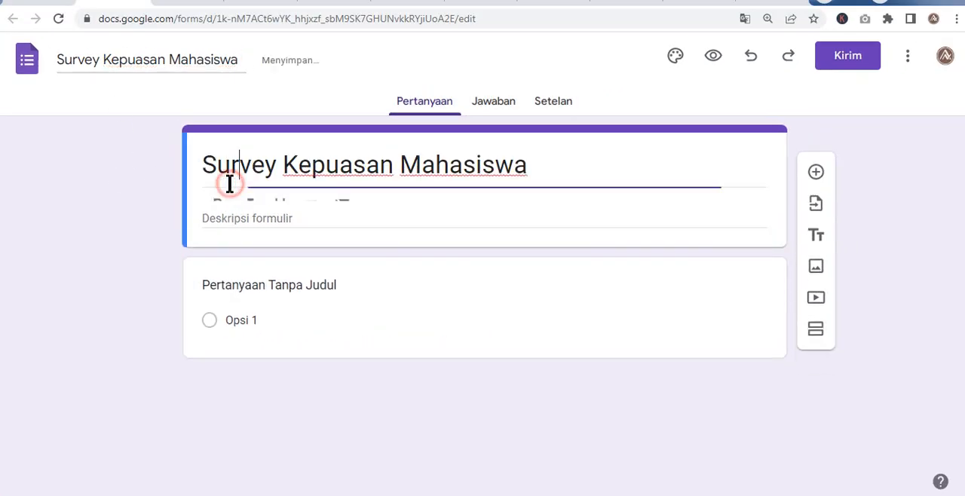
pyautogui.click(226, 183)
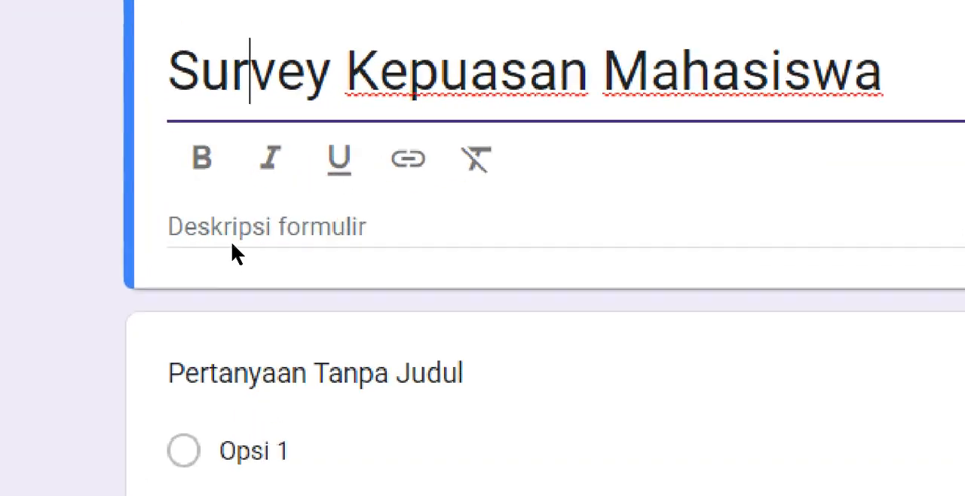
# - Enter "Survey kepuasan Mahasiswa" as the form description
pyautogui.click(225, 229)
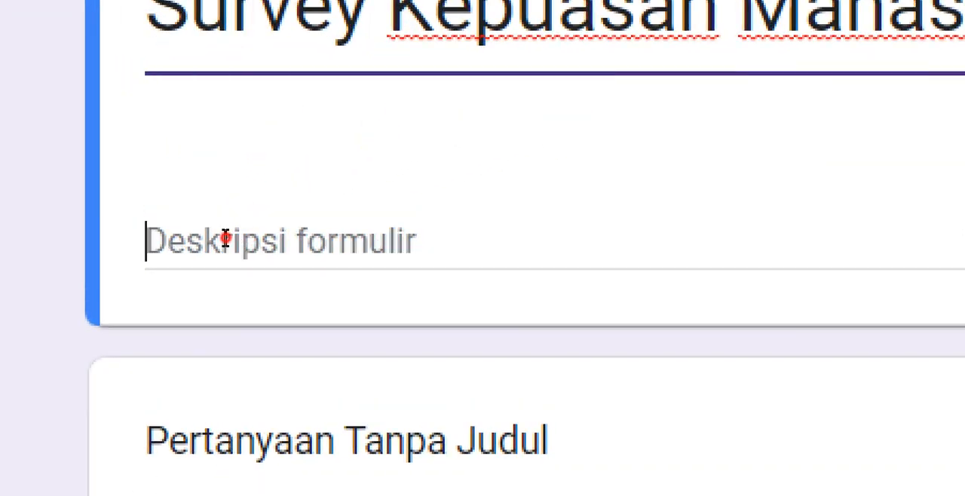
pyautogui.write('D')
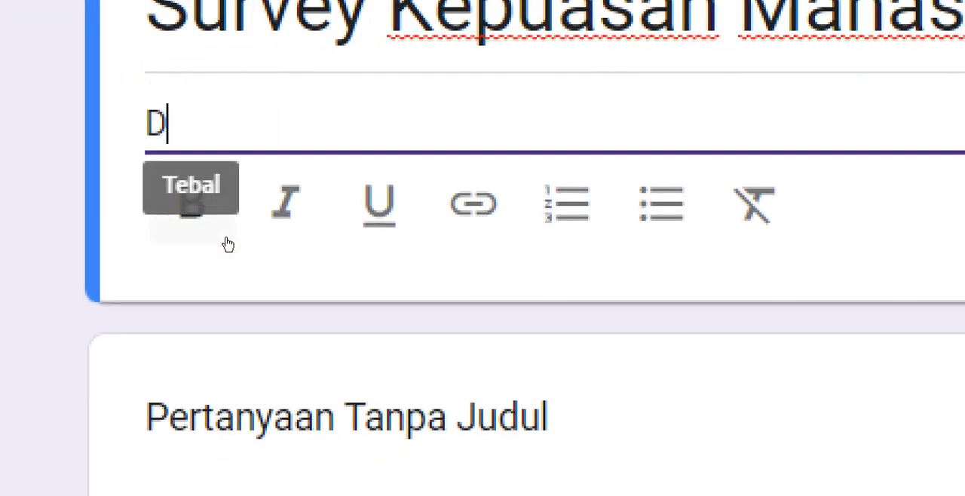
pyautogui.press('BackSpace')
pyautogui.write('Su')
pyautogui.press('BackSpace')
pyautogui.press('BackSpace')
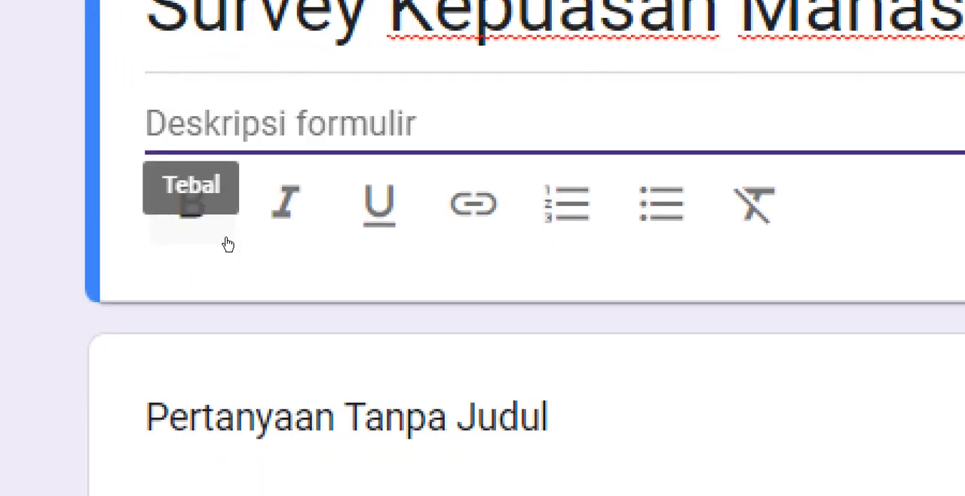
pyautogui.write('Survey ek')
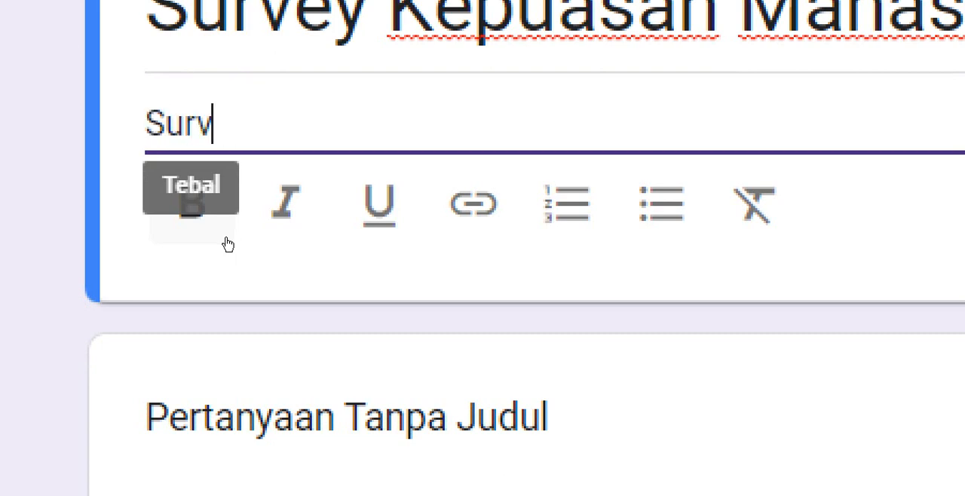
pyautogui.press('BackSpace')
pyautogui.press('BackSpace')
pyautogui.write('kepuasan Ma')
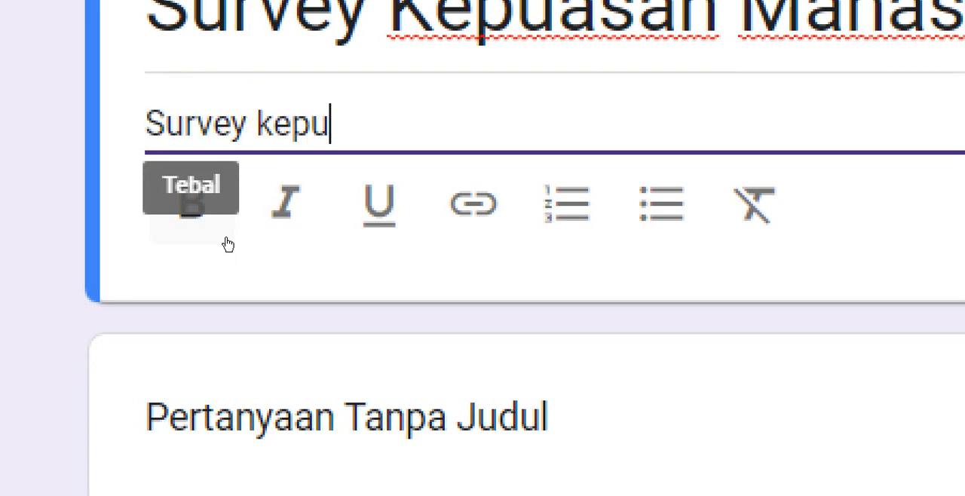
pyautogui.write('hasiswa')
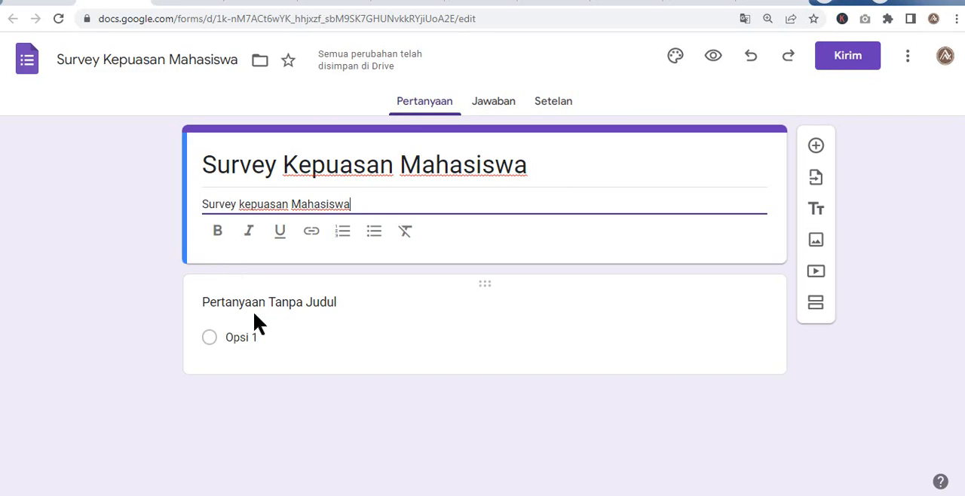
# - Title the first question Nama
pyautogui.click(254, 306)
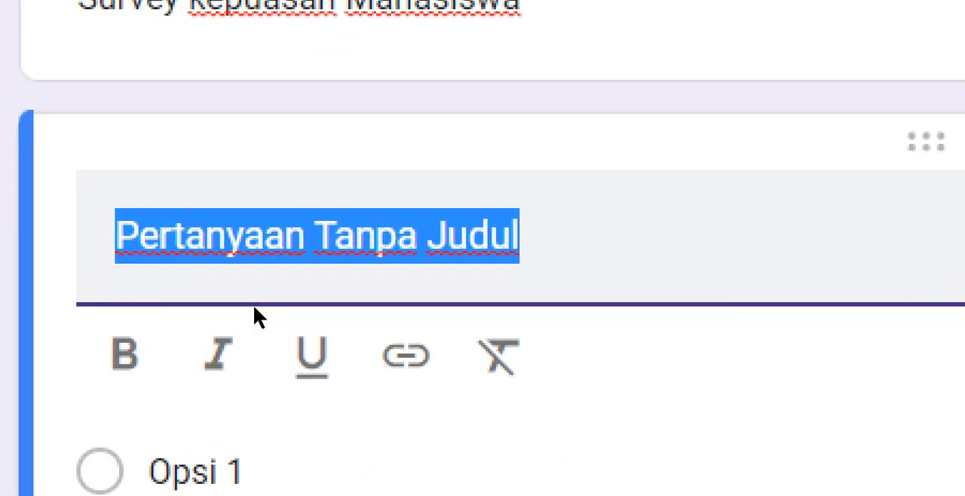
pyautogui.write('N')
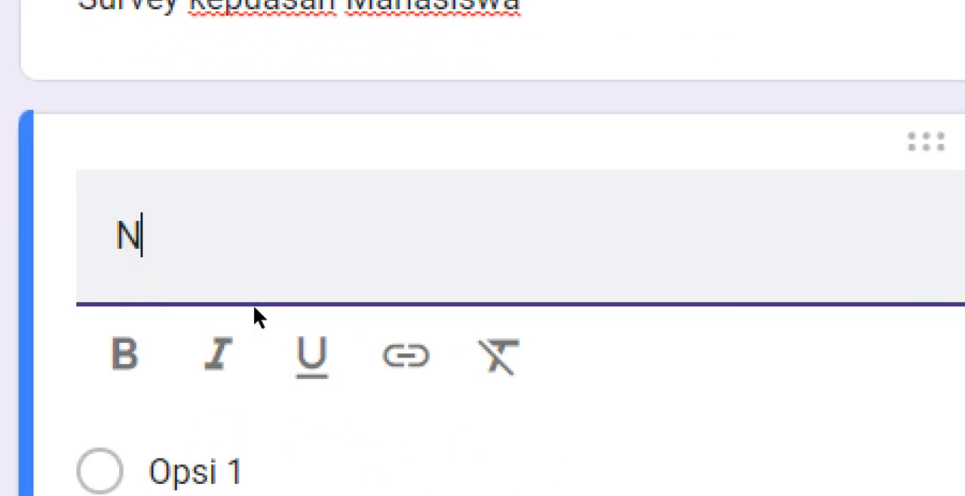
pyautogui.write('a')
pyautogui.press('BackSpace')
pyautogui.write('ma')
pyautogui.press('BackSpace')
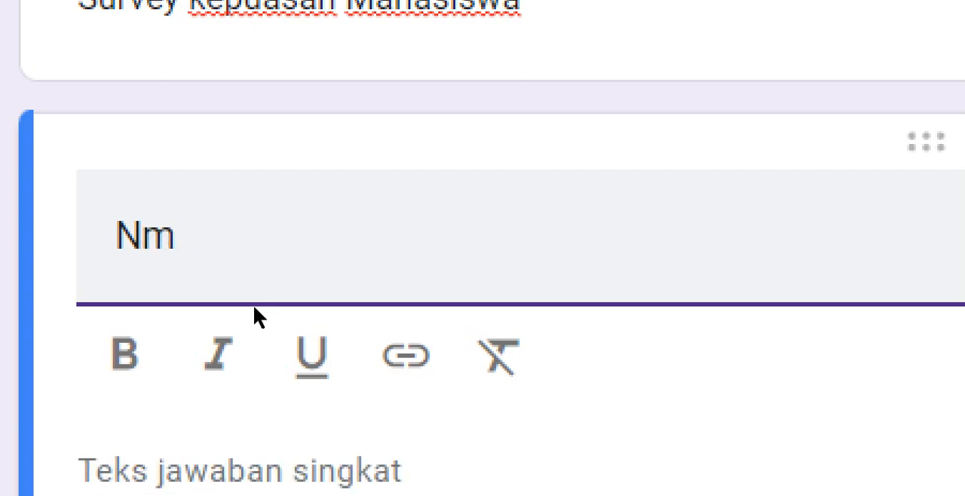
pyautogui.press('BackSpace')
pyautogui.write('ama')
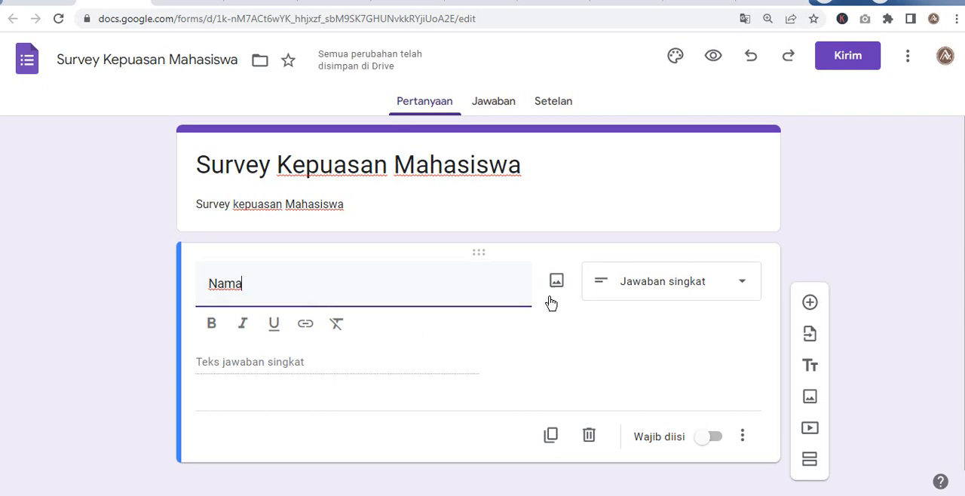
# - Add a second question titled "Seberapa memuaskan pelayanan Biro Akademik menurut Anda" below the Nama question
pyautogui.click(808, 302)
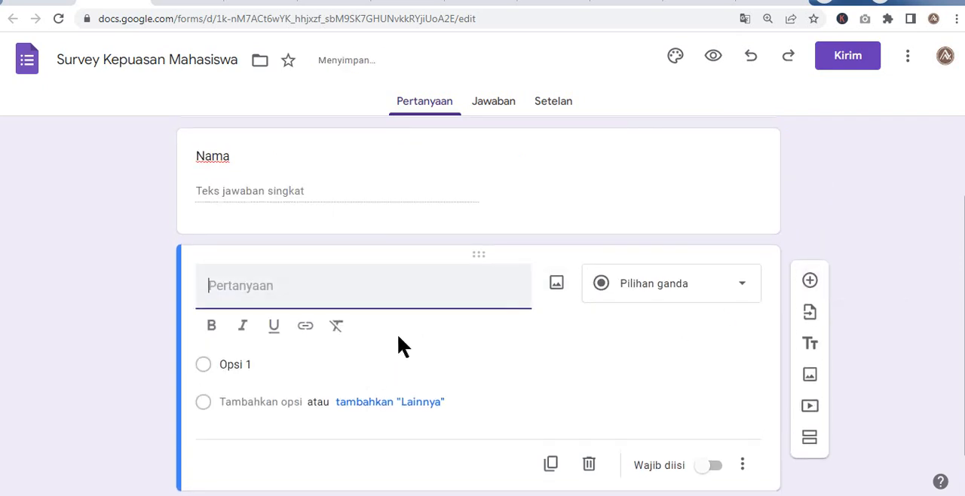
pyautogui.click(242, 293)
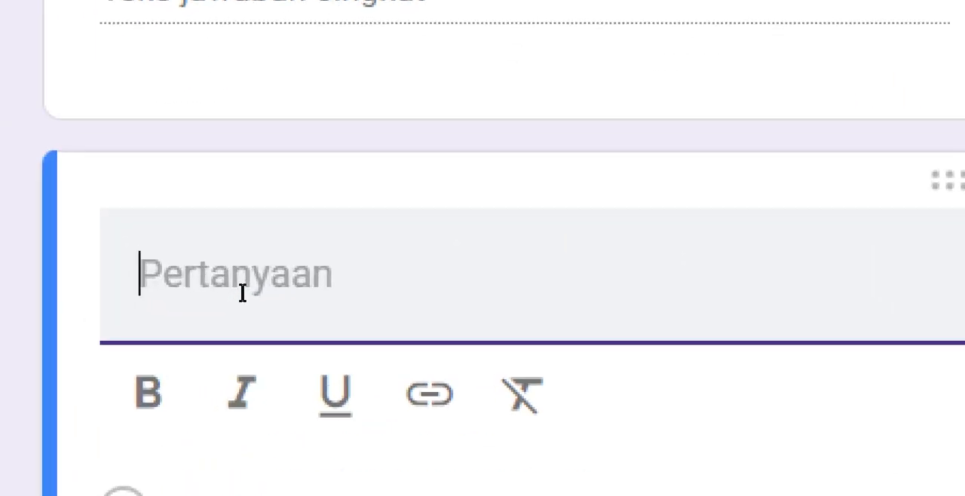
pyautogui.write('Seberapa ')
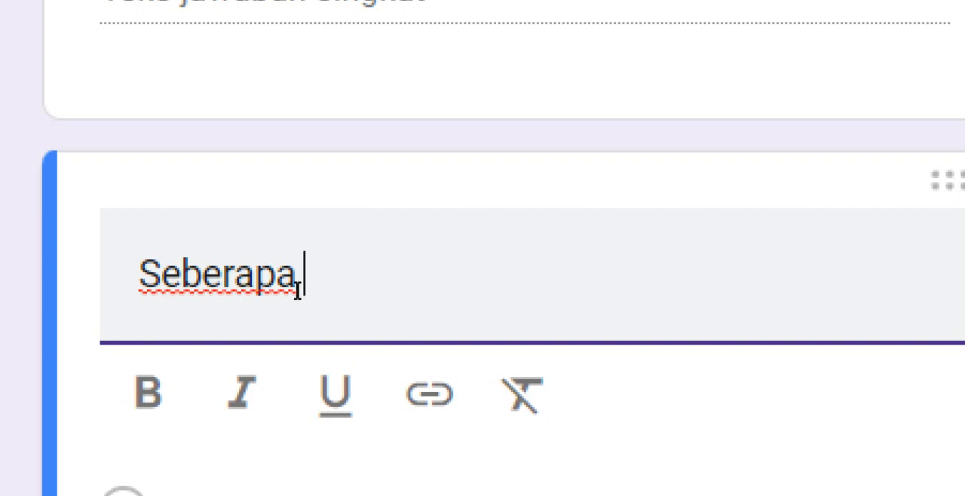
pyautogui.write('memuas')
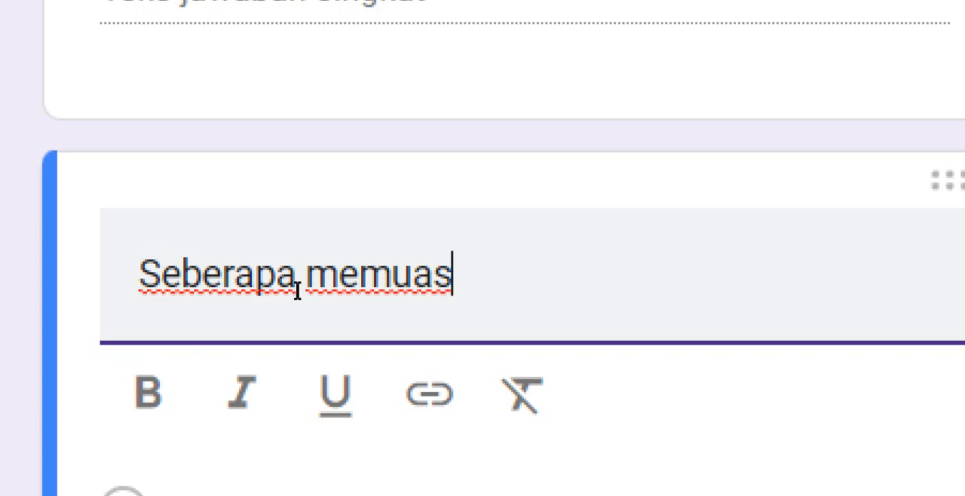
pyautogui.press('super')
pyautogui.press('super')
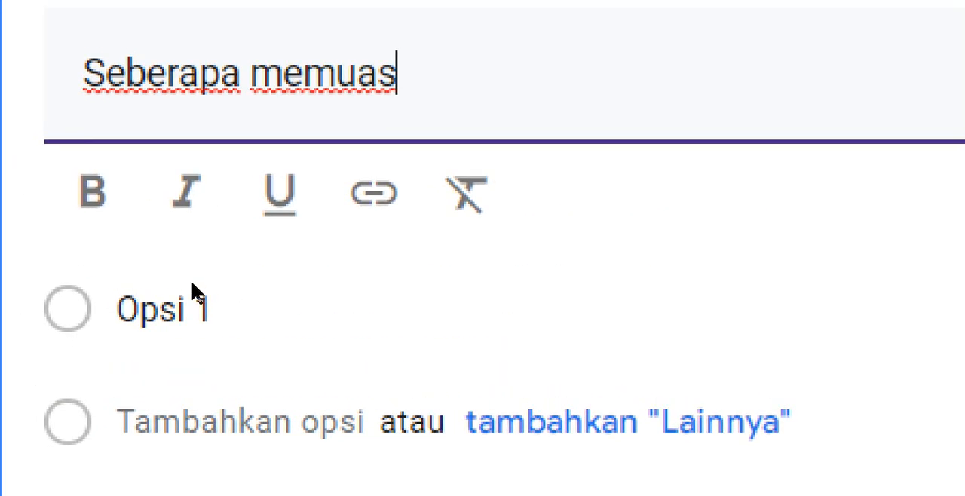
pyautogui.write('kan pe')
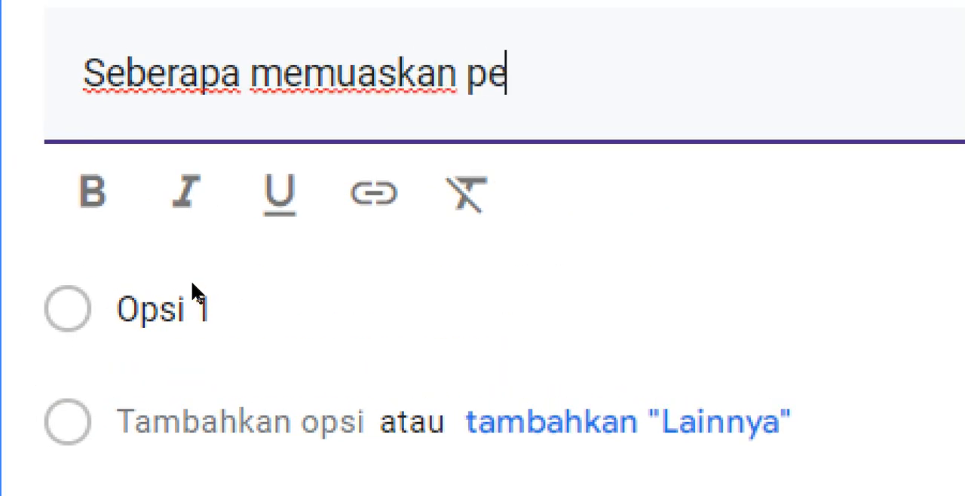
pyautogui.press('BackSpace')
pyautogui.press('BackSpace')
pyautogui.write('a')
pyautogui.press('BackSpace')
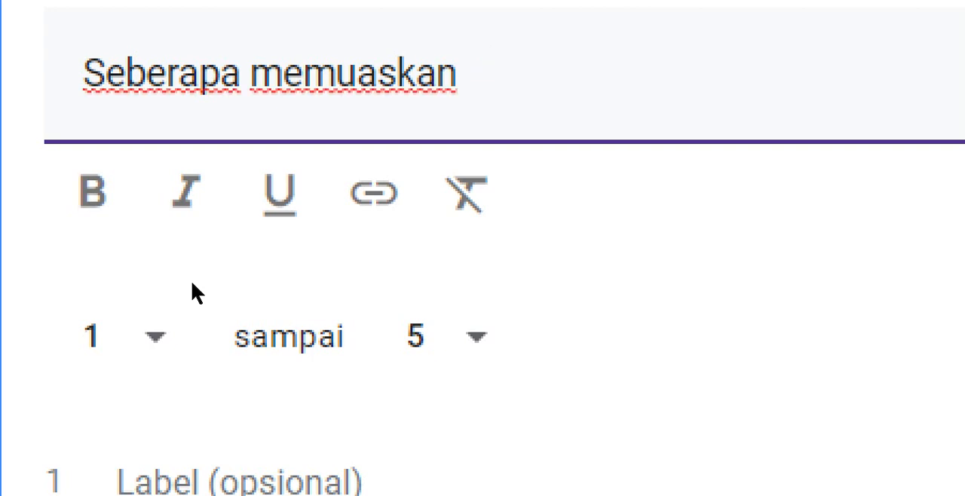
pyautogui.write('pelayanan')
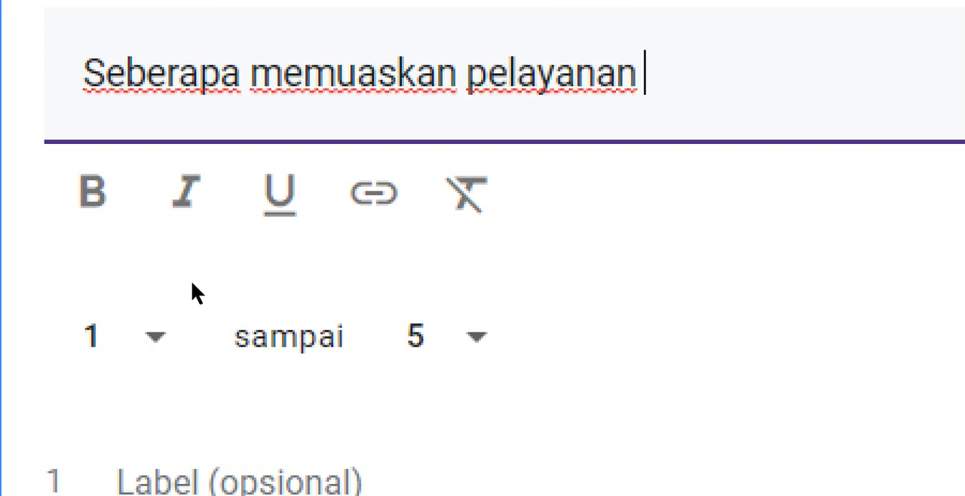
pyautogui.write(' A')
pyautogui.press('BackSpace')
pyautogui.write('Bi')
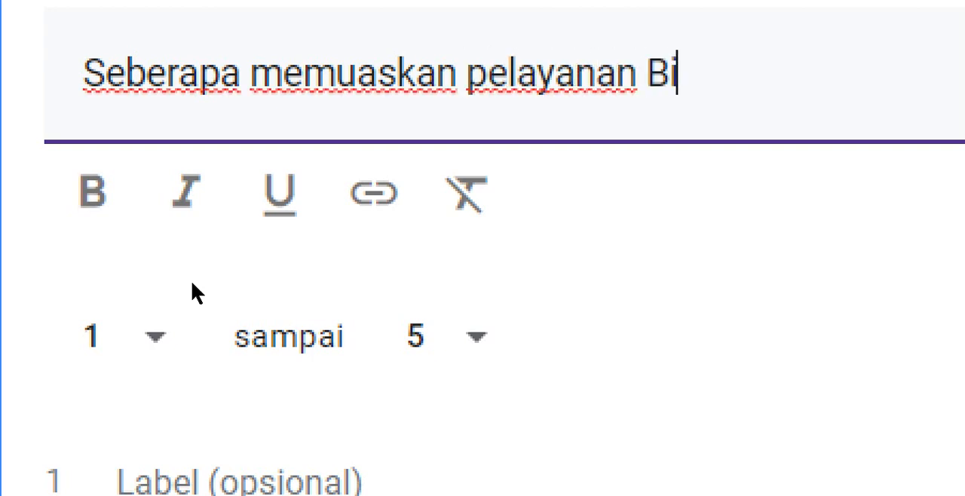
pyautogui.write('ro Akademi')
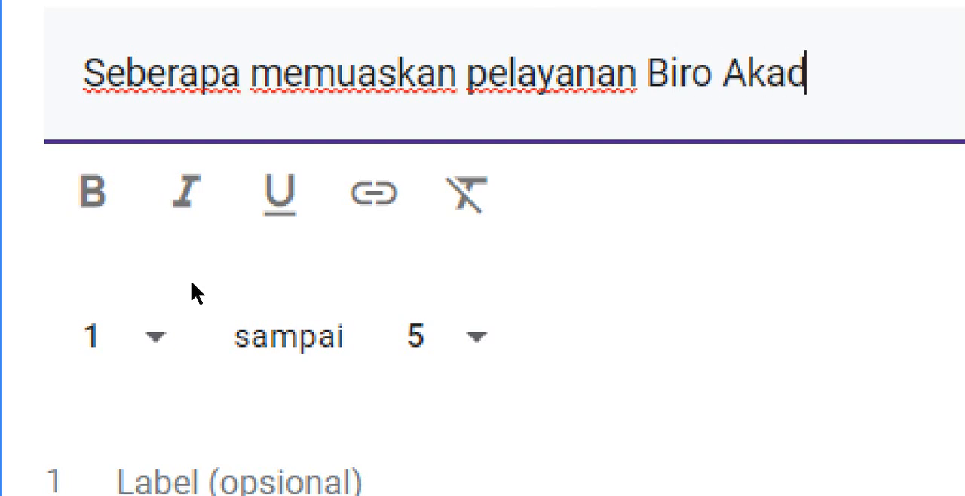
pyautogui.write('k menurut ')
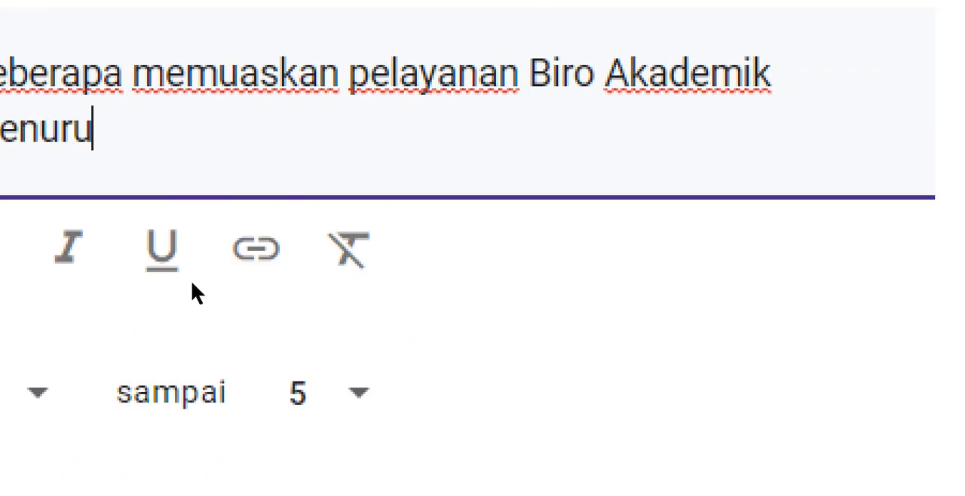
pyautogui.write('Anda')
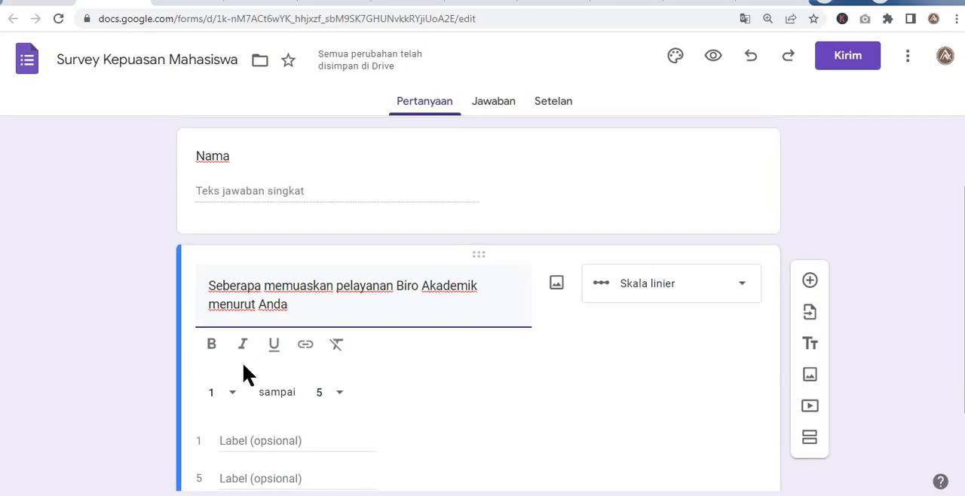
# - Change the answer type of the Biro Akademik satisfaction question to Drop-down
pyautogui.scroll(-1, 246, 362)
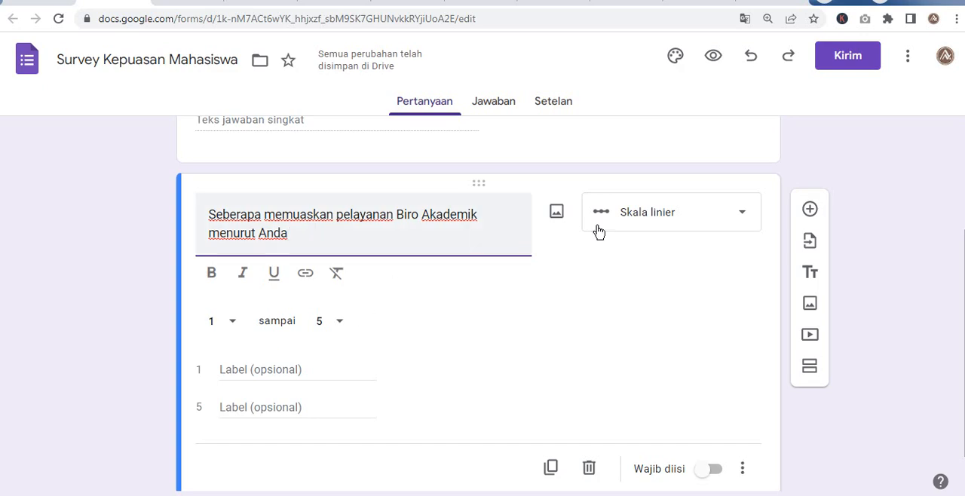
pyautogui.click(645, 219)
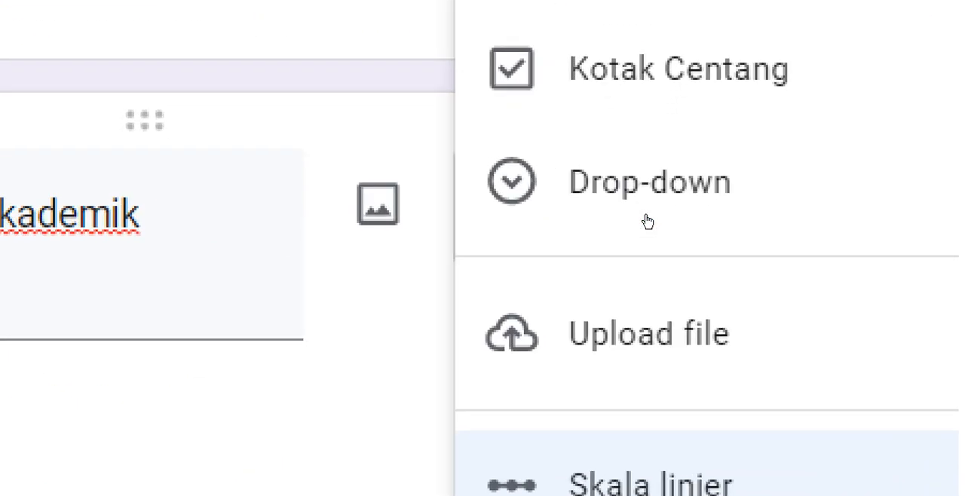
pyautogui.click(646, 218)
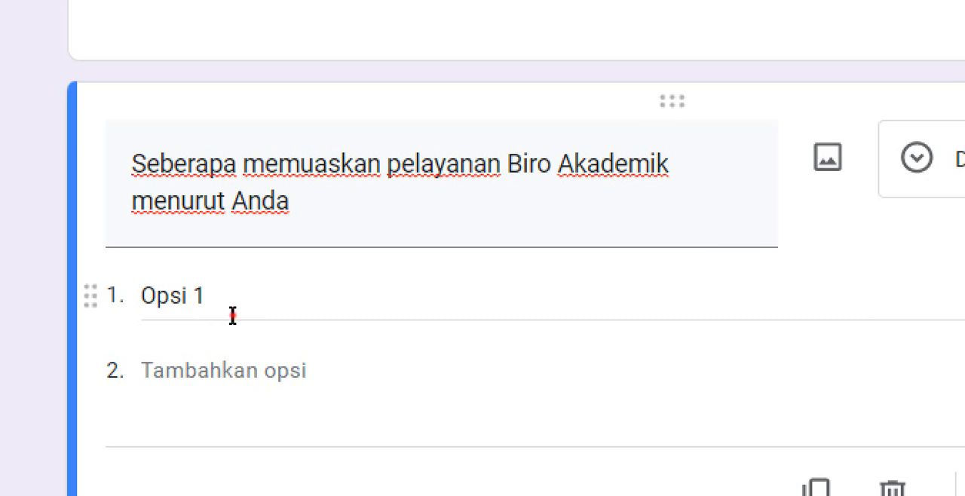
# - Enter Sangat Memuaskan, Memuaskan and Cukup as the first three options of the drop-down question
pyautogui.click(233, 316)
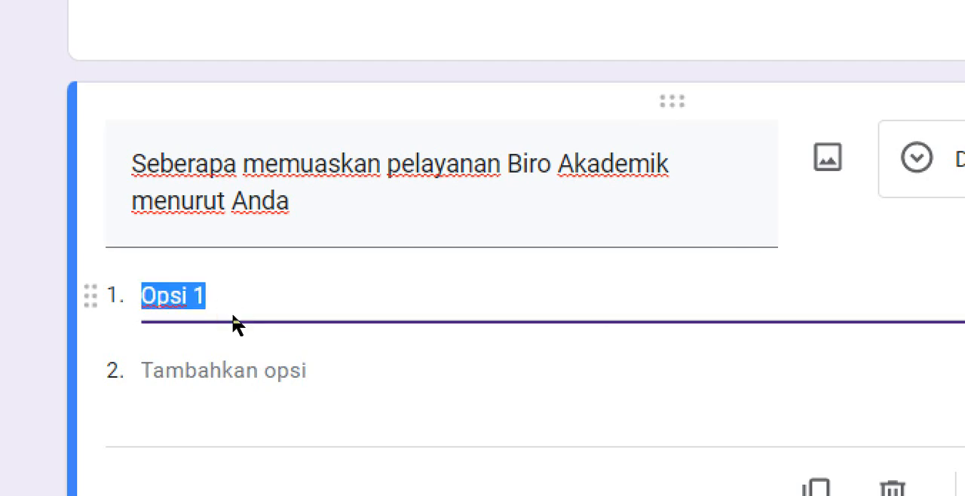
pyautogui.write('Sangat Memuaskan')
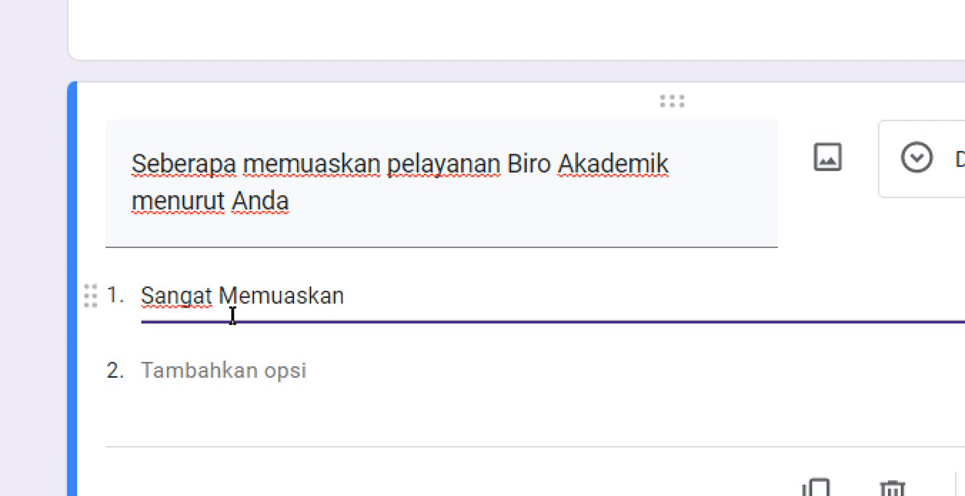
pyautogui.press('Return')
pyautogui.write('Mem')
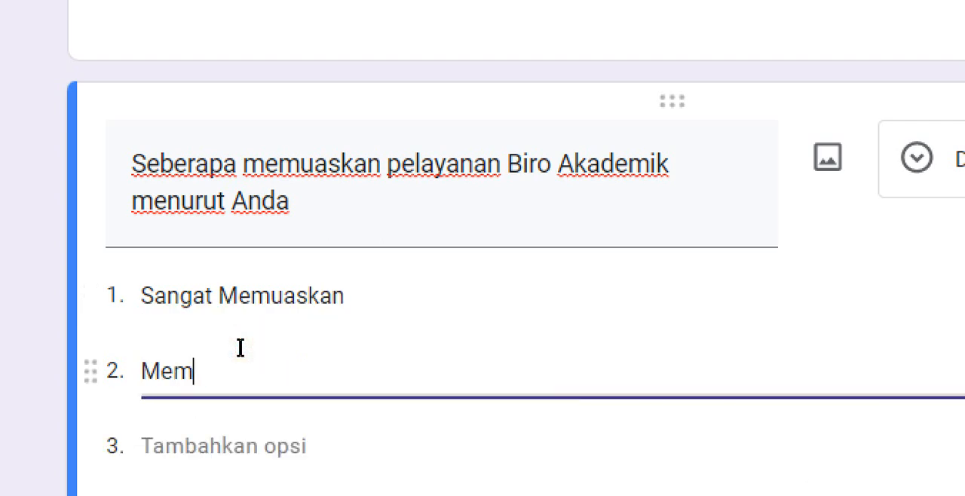
pyautogui.write('uaskan')
pyautogui.press('Return')
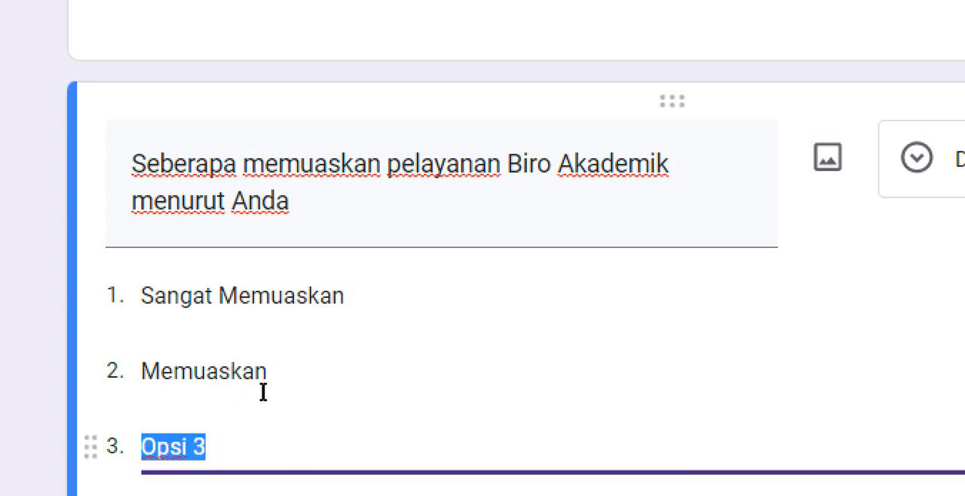
pyautogui.write('Cukup')
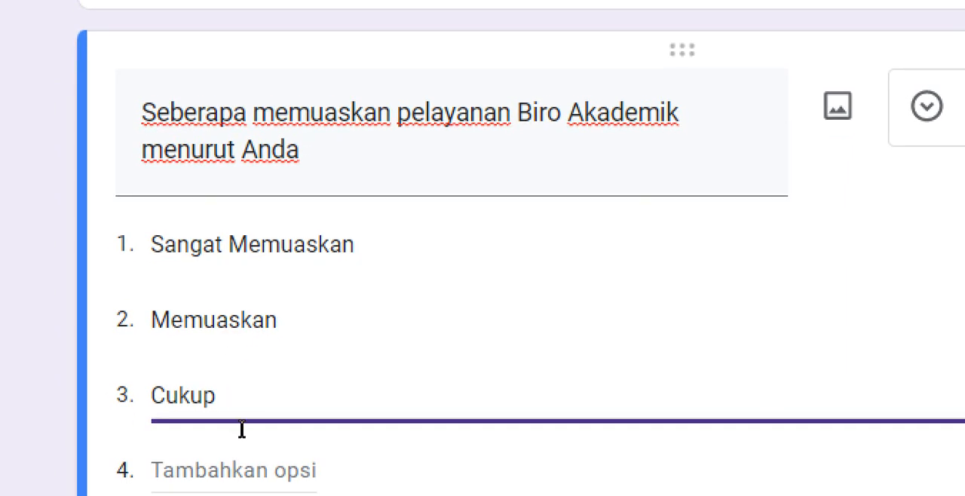
# - Add Tidak Memuaskan and Sangat TIdak Memuaskan as the fourth and fifth drop-down options
pyautogui.press('Return')
pyautogui.write('Tidak Me')
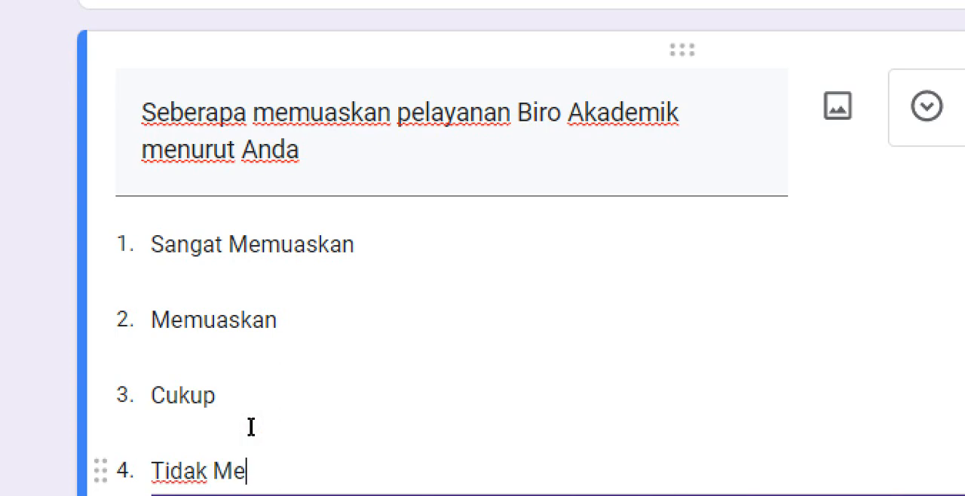
pyautogui.write('muaskan')
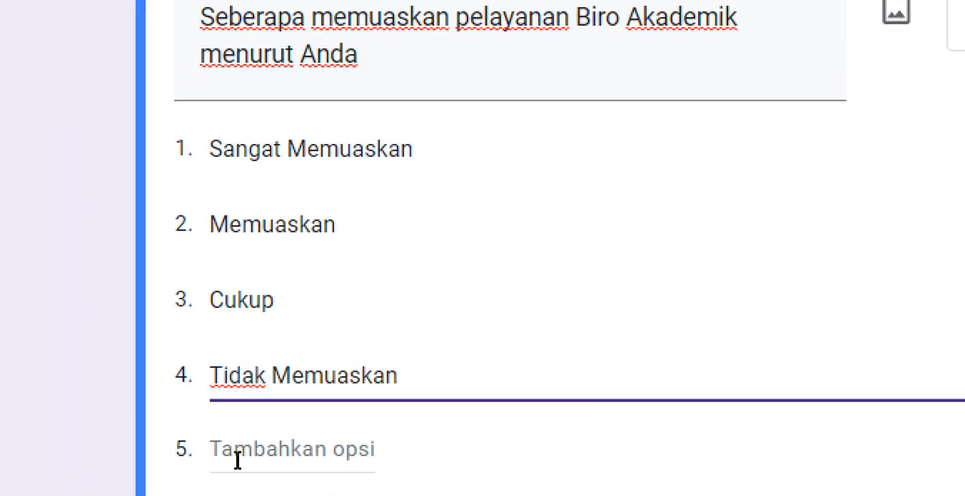
pyautogui.click(238, 459)
pyautogui.write('Sangat ')
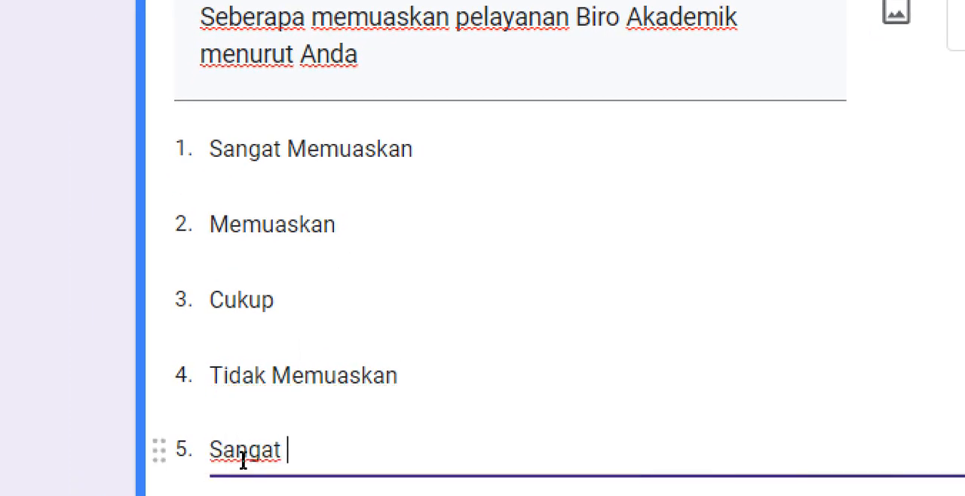
pyautogui.write('TIdak Memuas')
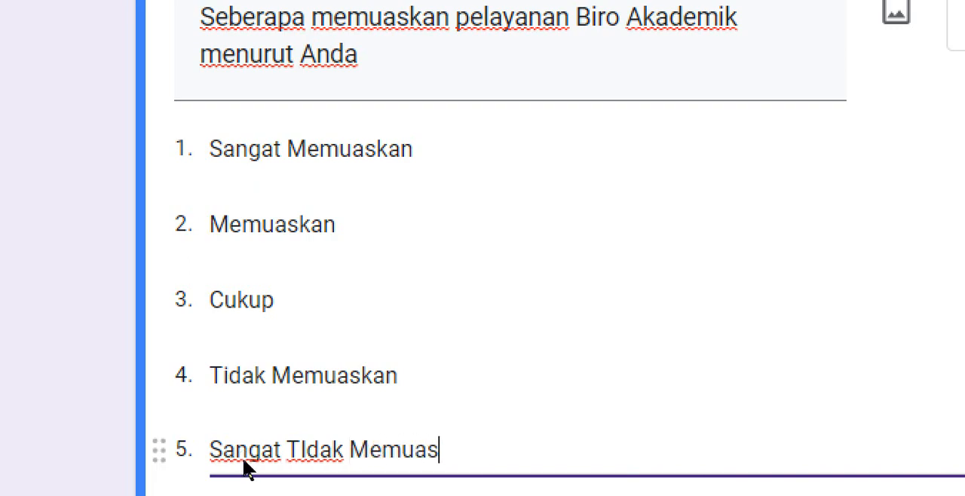
pyautogui.write('kan')
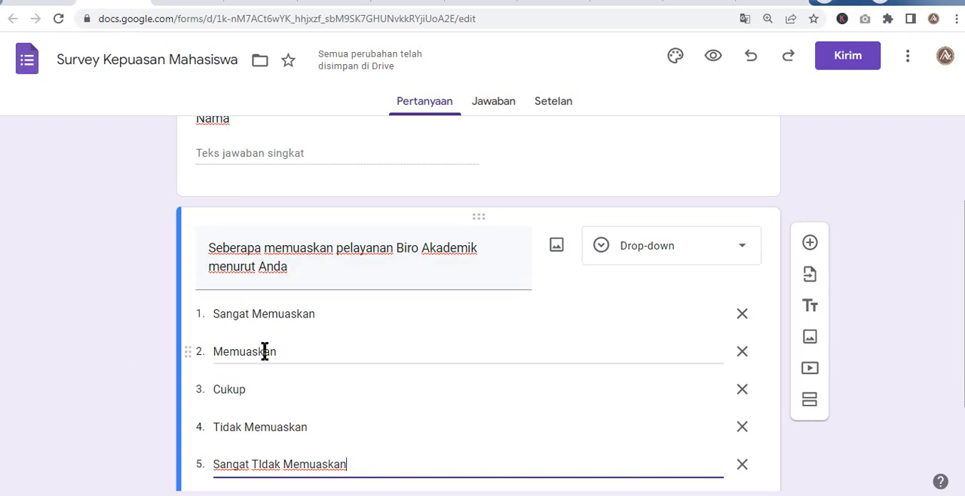
pyautogui.scroll(-2, 264, 352)
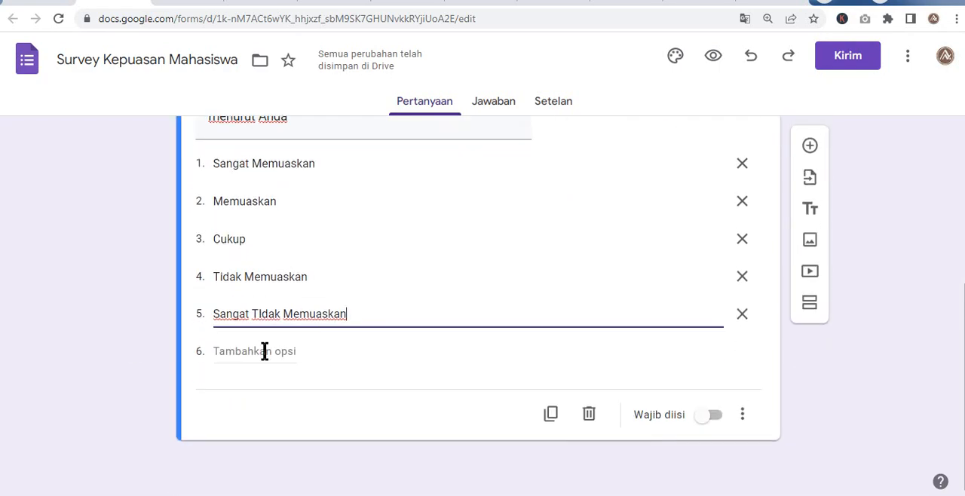
pyautogui.scroll(4, 264, 351)
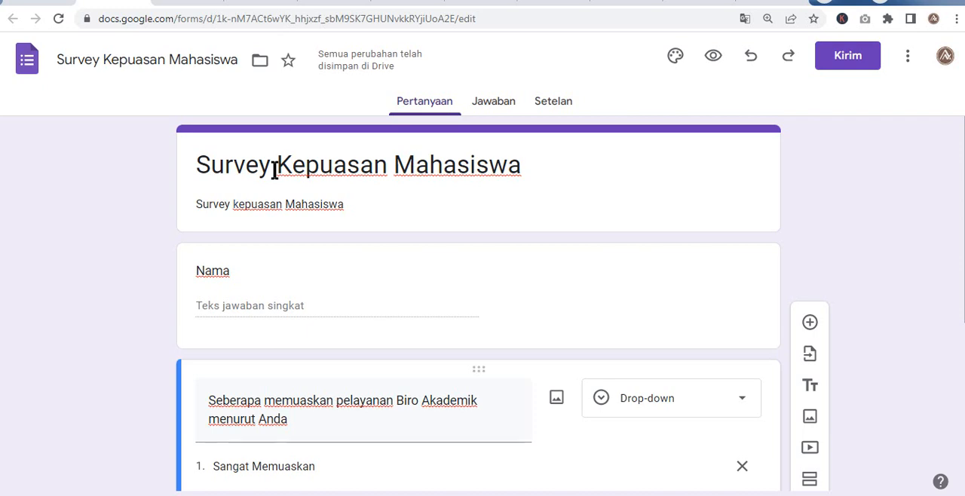
# - Check the coba folder in Google Drive and link the form's responses to a new spreadsheet
pyautogui.click(494, 107)
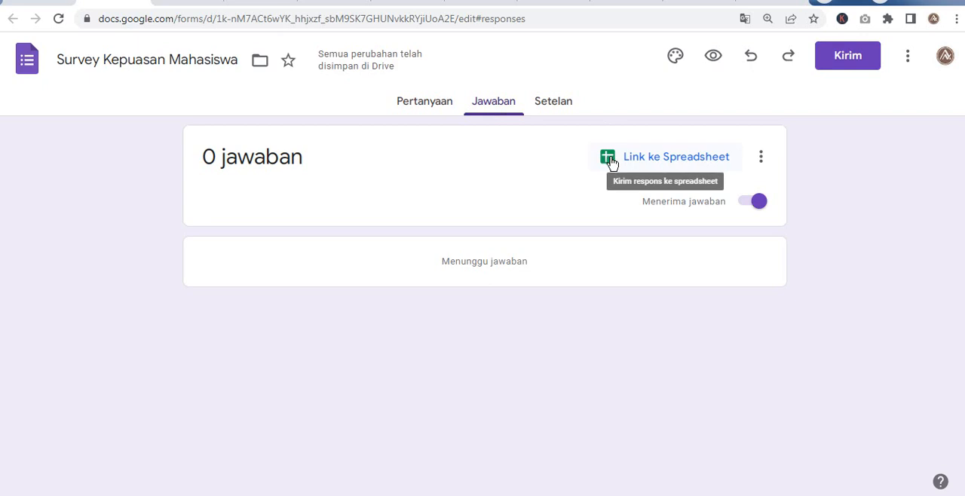
pyautogui.click(57, 5)
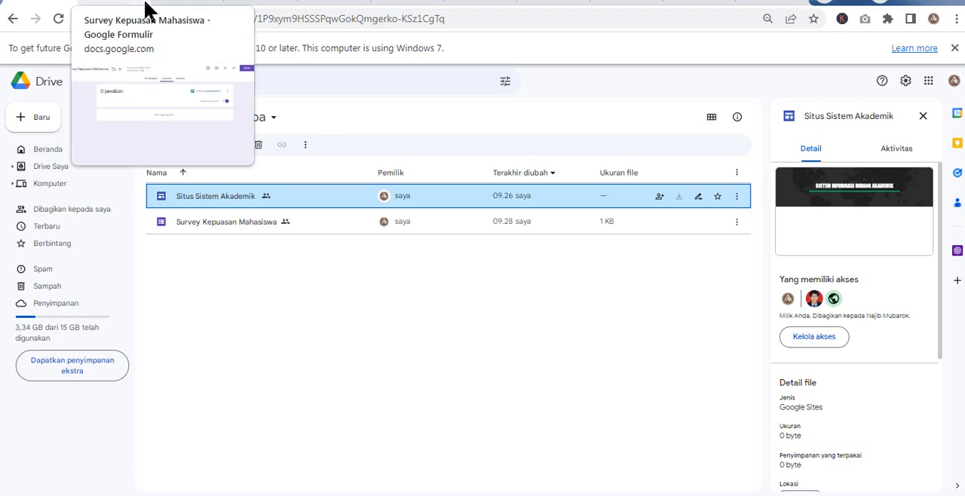
pyautogui.click(148, 11)
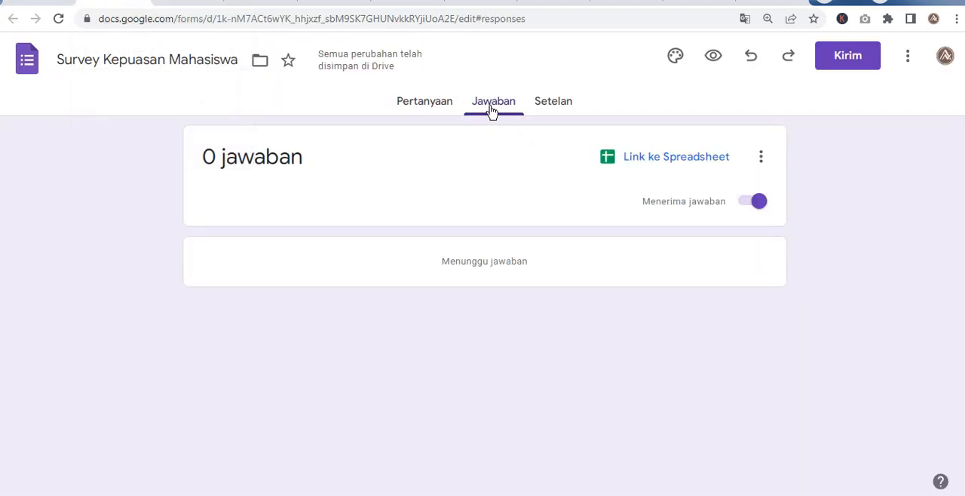
pyautogui.click(611, 160)
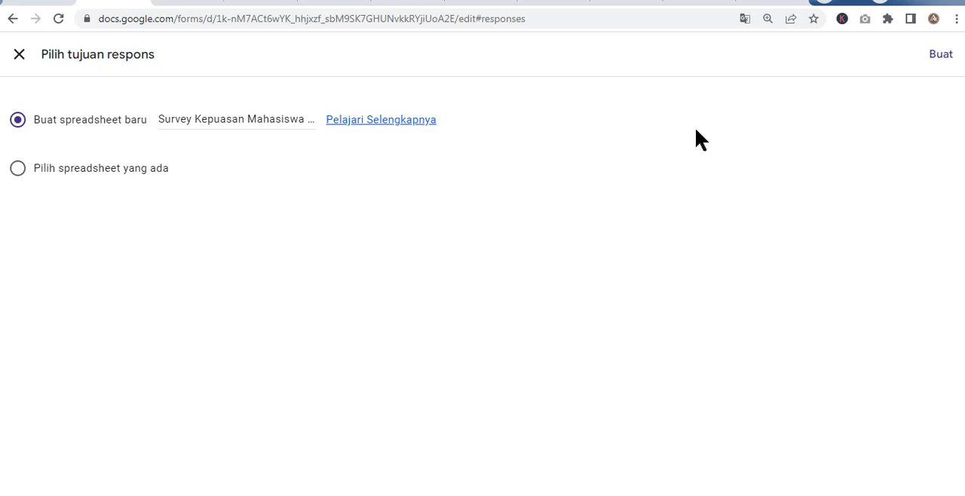
pyautogui.click(939, 61)
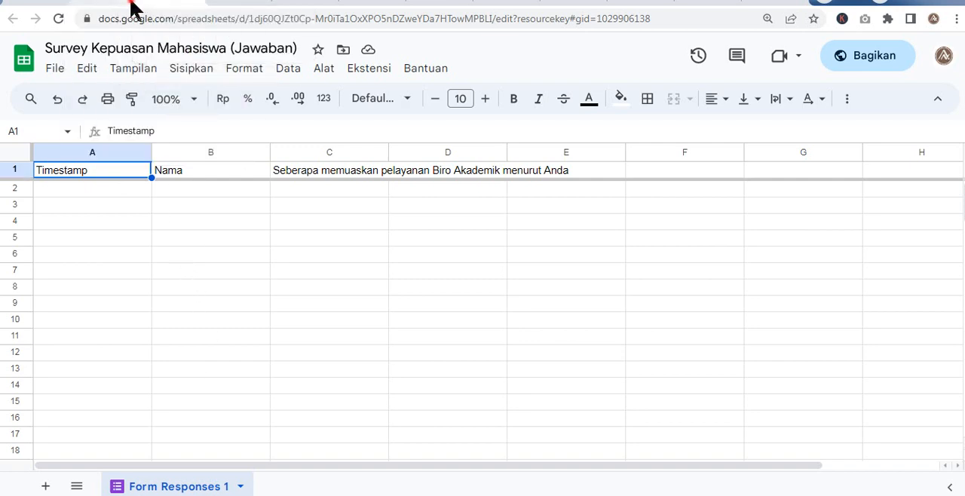
# - Return to the survey form and generate a shortened shareable link for it in the send options
pyautogui.click(132, 7)
pyautogui.click(433, 107)
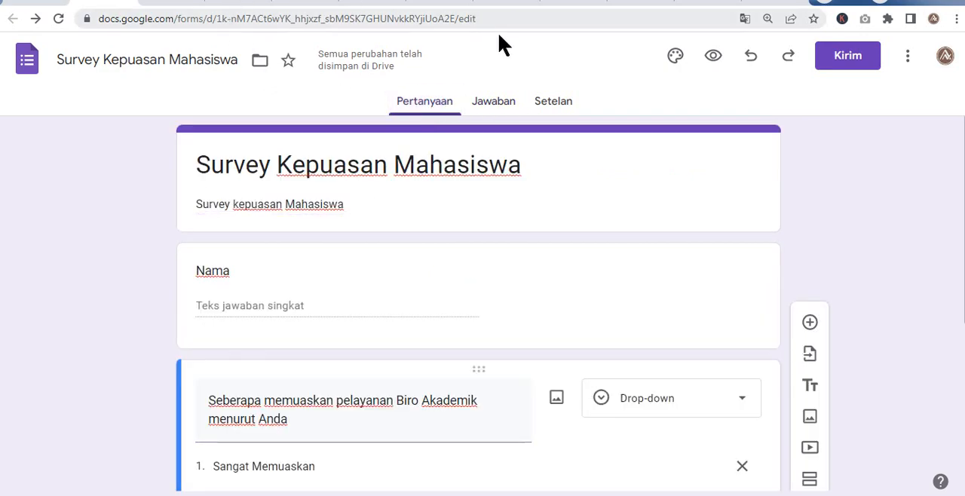
pyautogui.click(852, 60)
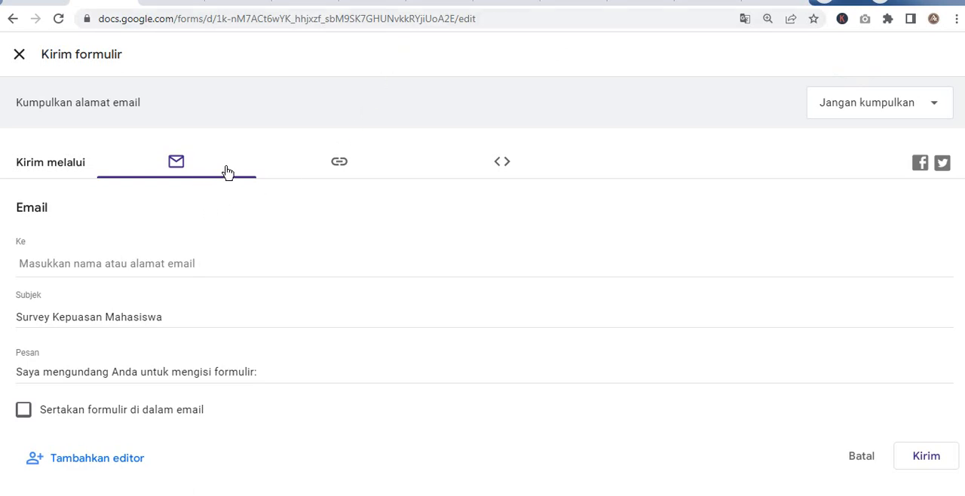
pyautogui.click(337, 164)
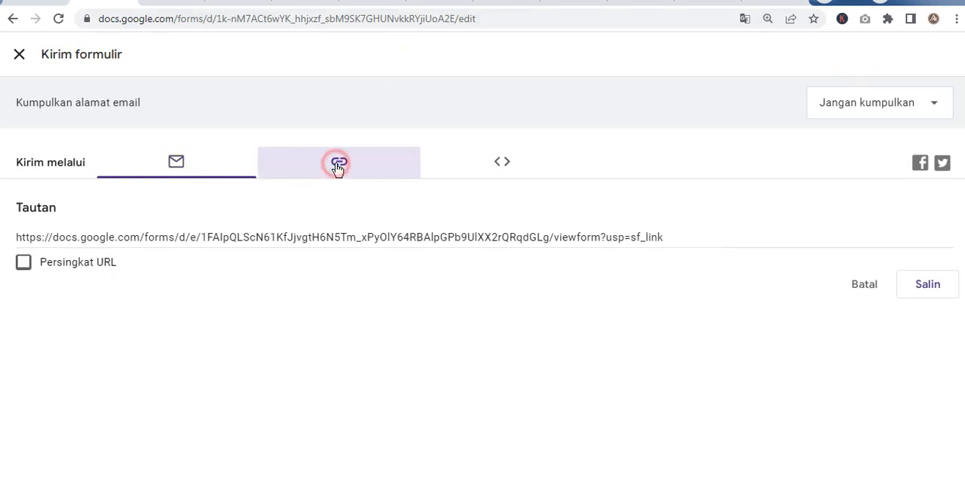
pyautogui.click(21, 264)
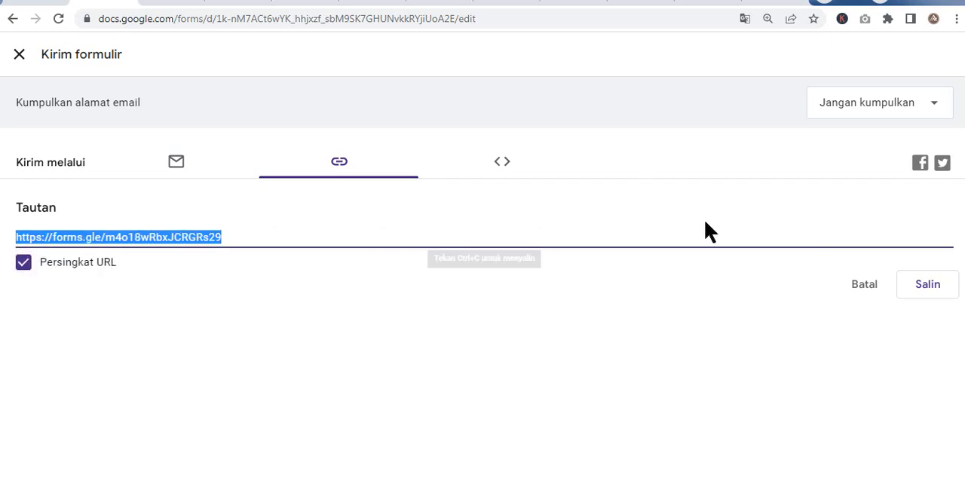
pyautogui.click(861, 286)
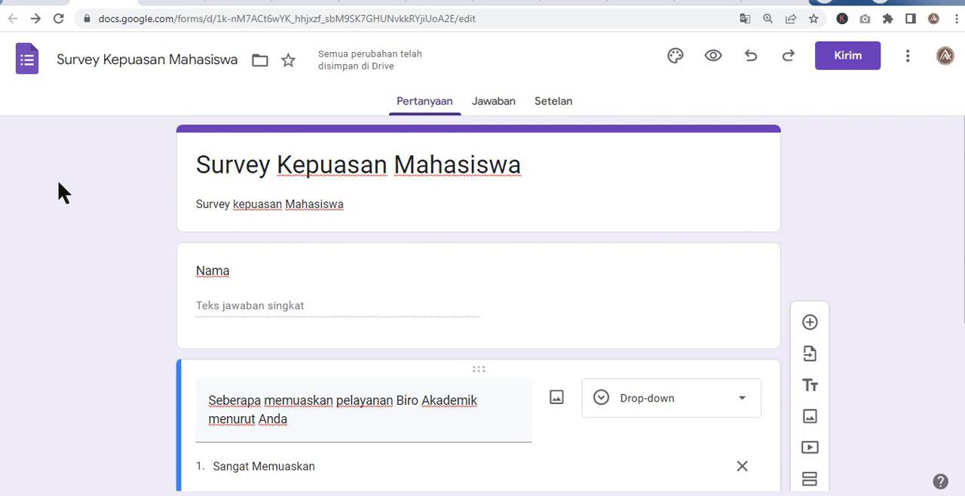
# - Switch to WhatsApp Web and send the shortened survey form link in the Text chat
pyautogui.click(392, 410)
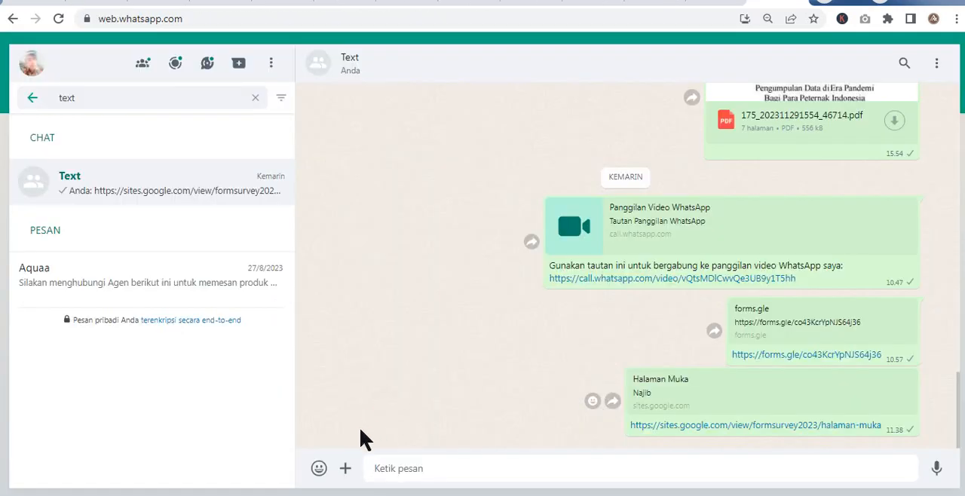
pyautogui.click(400, 466)
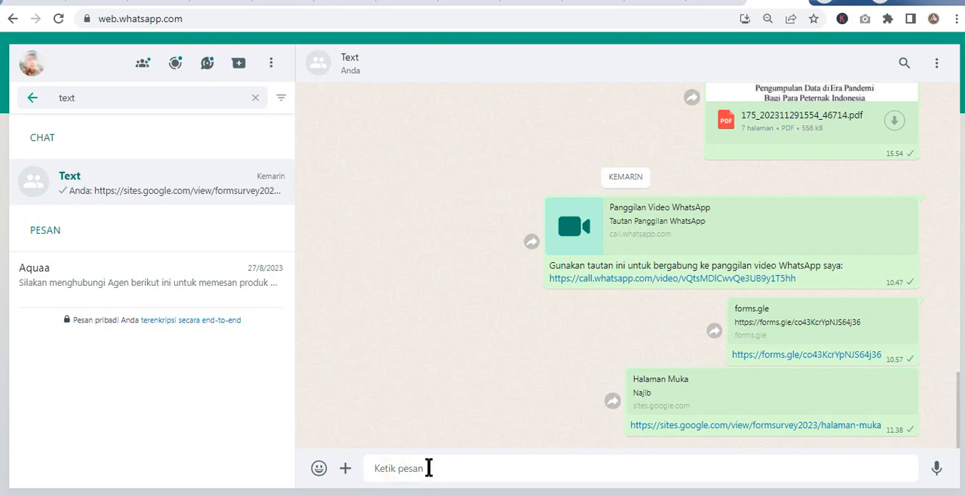
pyautogui.click(429, 469)
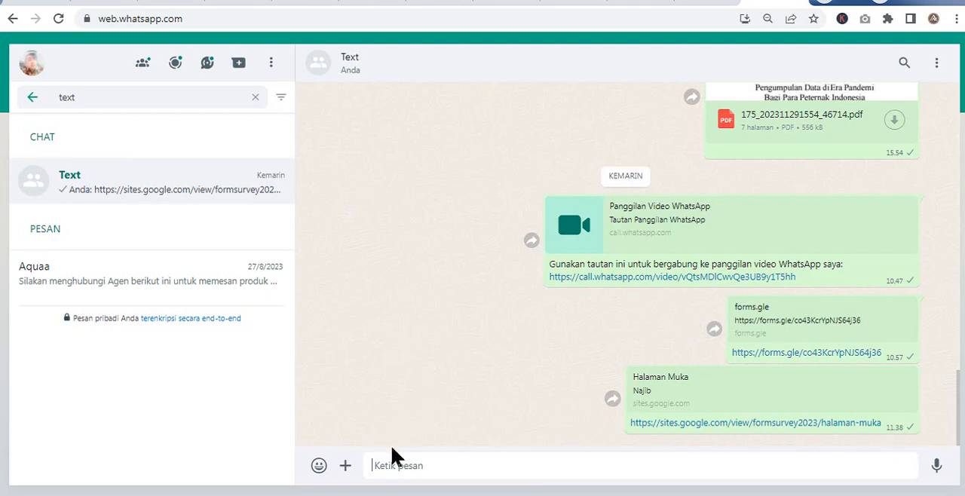
pyautogui.click(397, 465)
pyautogui.write('https://forms.gle/dSyvTwkSqBMHFNAu7')
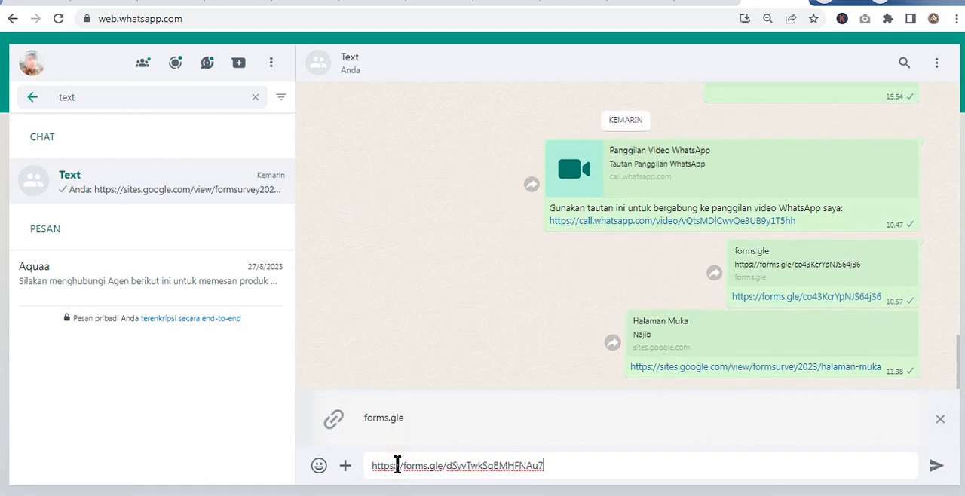
pyautogui.press('Return')
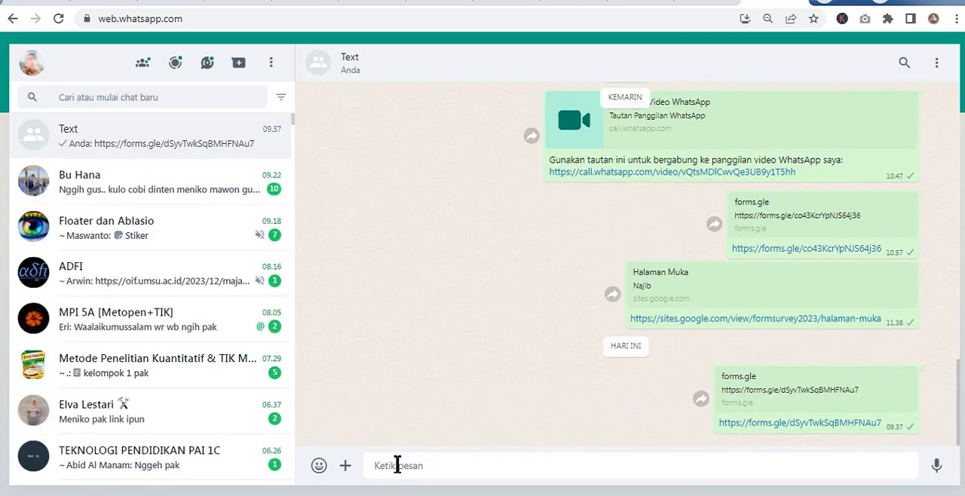
# - Go back to the survey's response spreadsheet and check the submitted satisfaction answers
pyautogui.hotkey('ctrl', 'Tab')
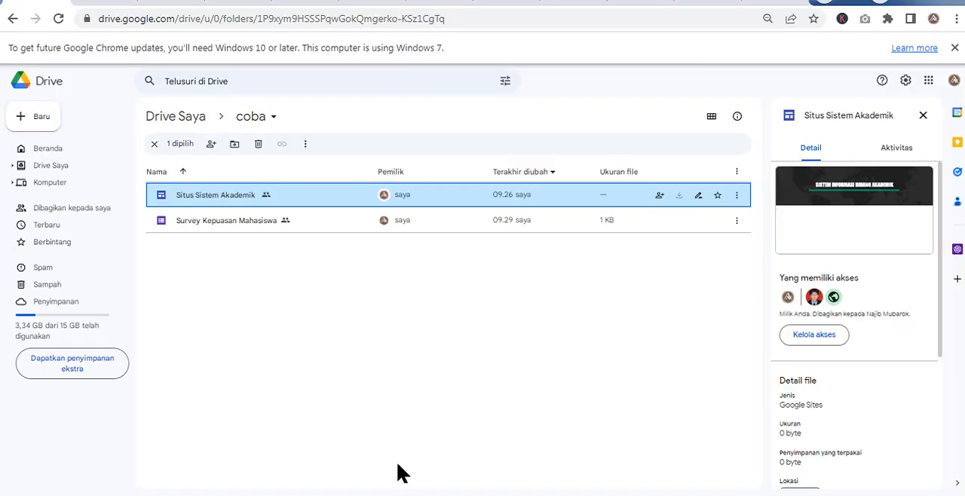
pyautogui.hotkey('ctrl', 'Tab')
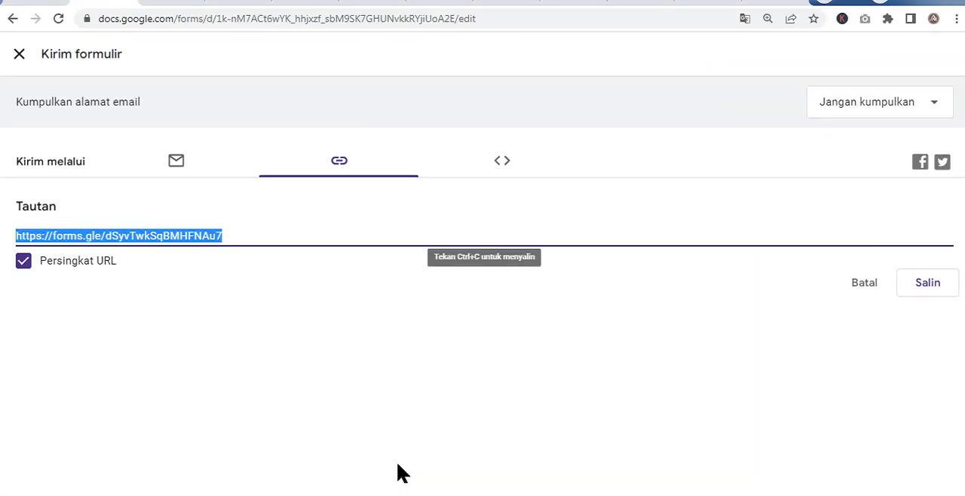
pyautogui.hotkey('ctrl', 'Tab')
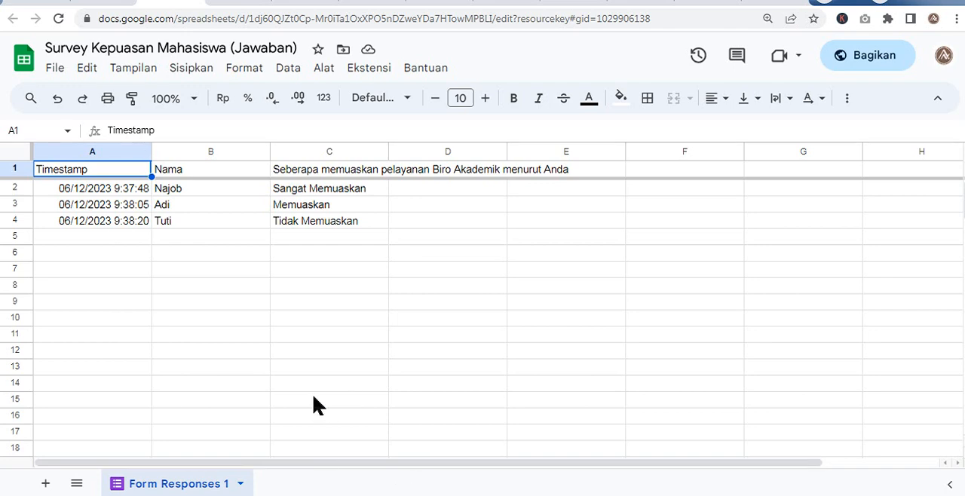
pyautogui.click(306, 192)
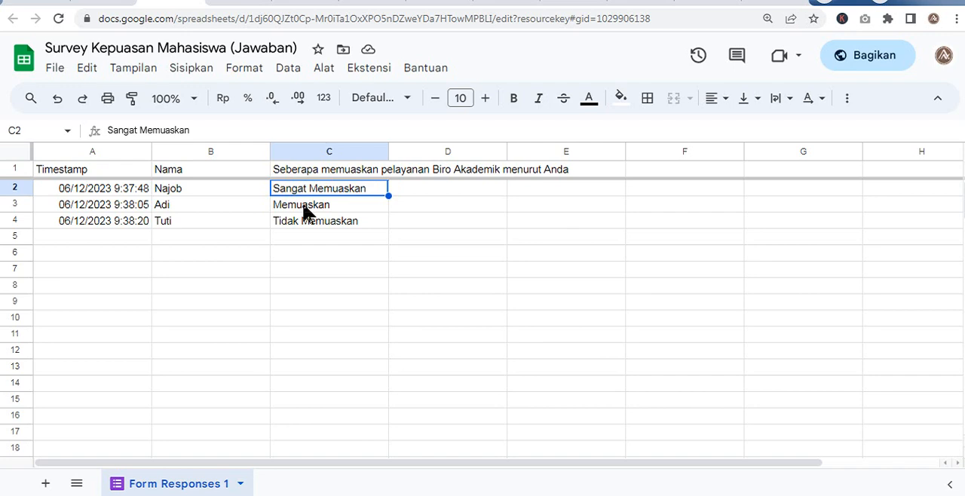
# - Try to insert a chart based on the whole satisfaction answer column C
pyautogui.click(325, 153)
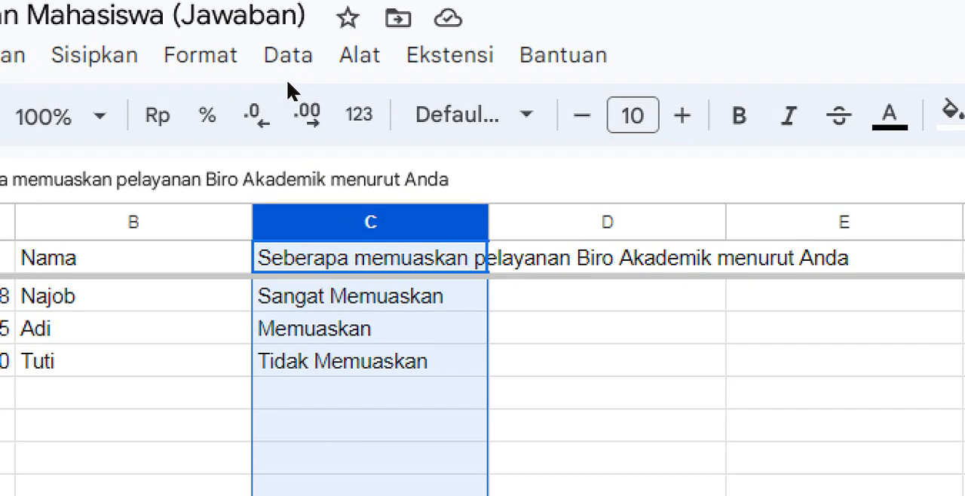
pyautogui.click(185, 72)
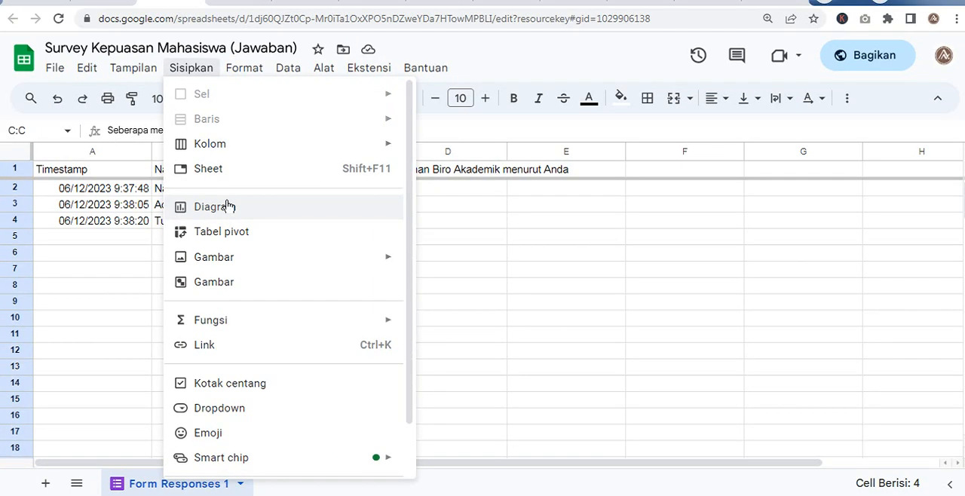
pyautogui.click(229, 206)
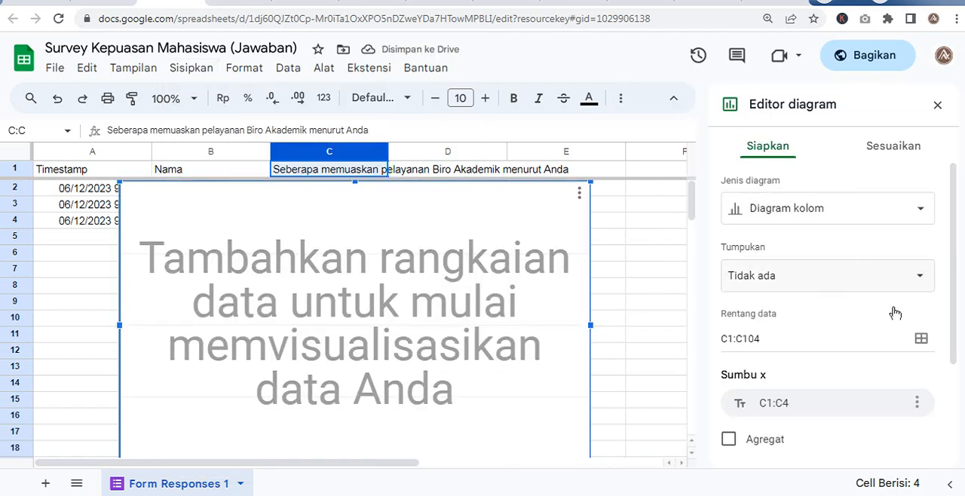
# - Examine the chart's setup options, including its stacking, data range, x-axis and series settings
pyautogui.scroll(-2, 820, 279)
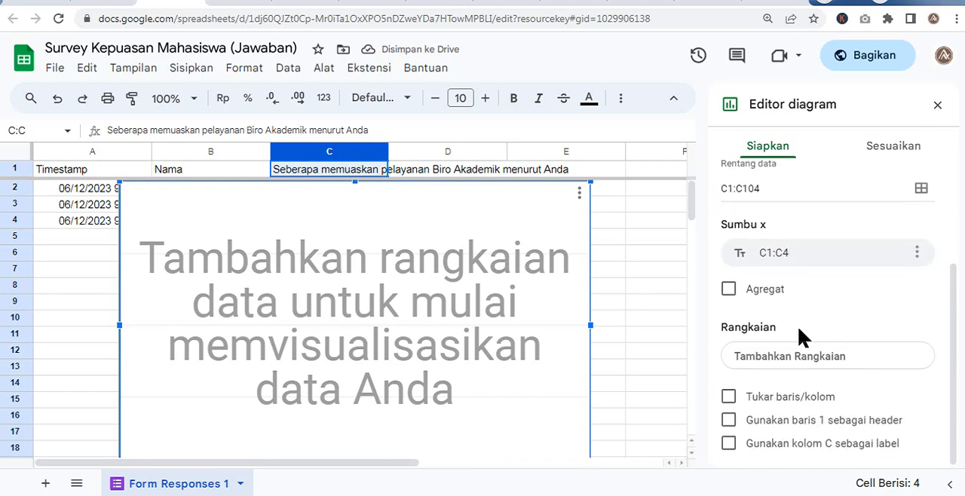
pyautogui.scroll(2, 798, 326)
pyautogui.scroll(-3, 508, 323)
pyautogui.scroll(3, 509, 335)
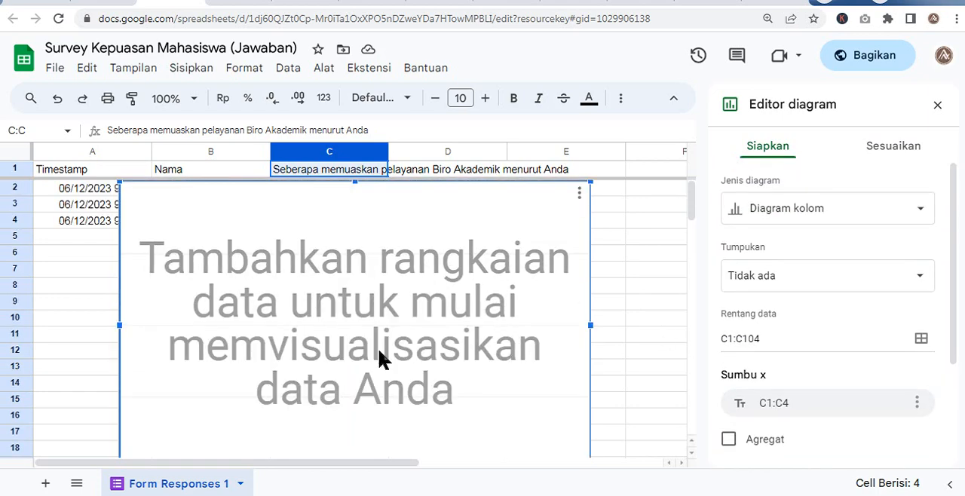
pyautogui.scroll(-2, 370, 331)
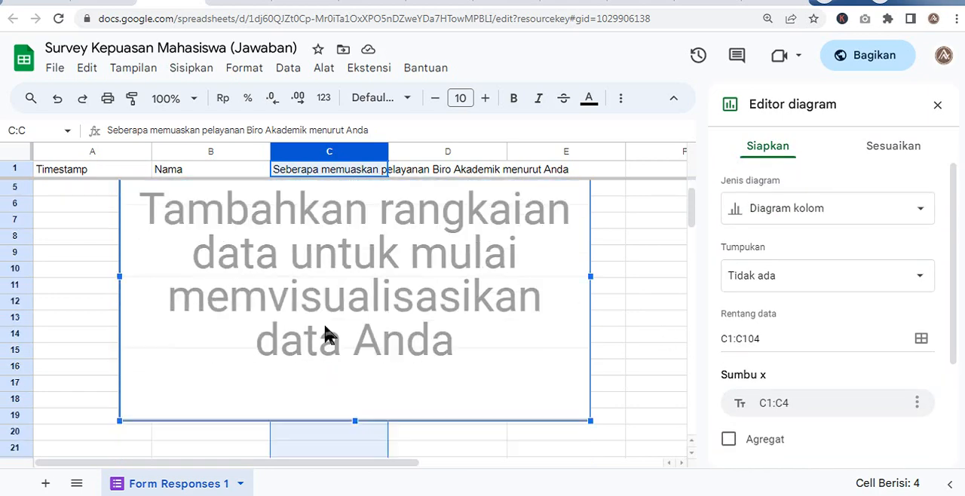
pyautogui.scroll(2, 377, 334)
pyautogui.scroll(-1, 422, 313)
pyautogui.scroll(1, 404, 318)
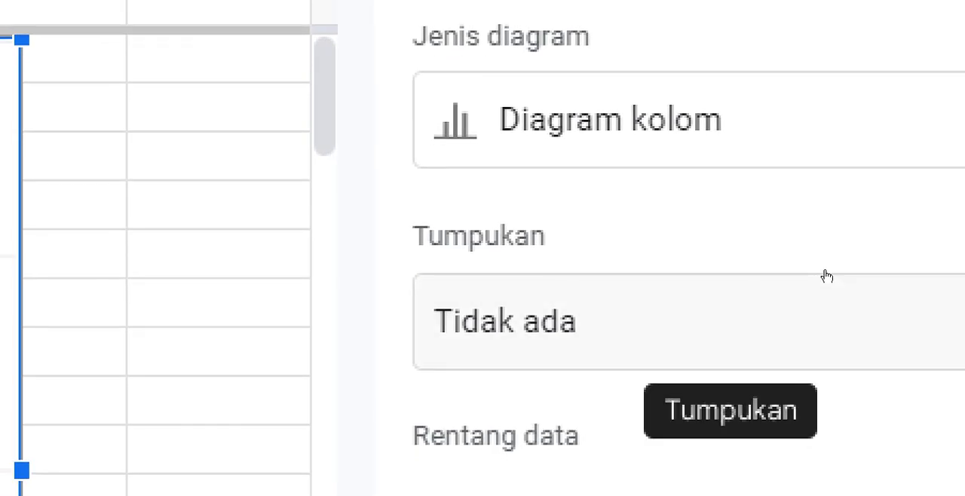
pyautogui.scroll(-3, 811, 371)
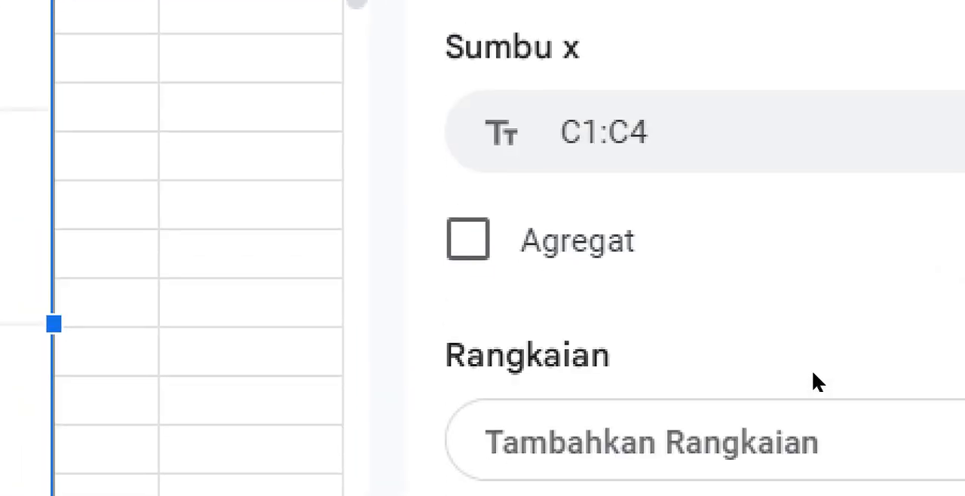
pyautogui.scroll(5, 829, 332)
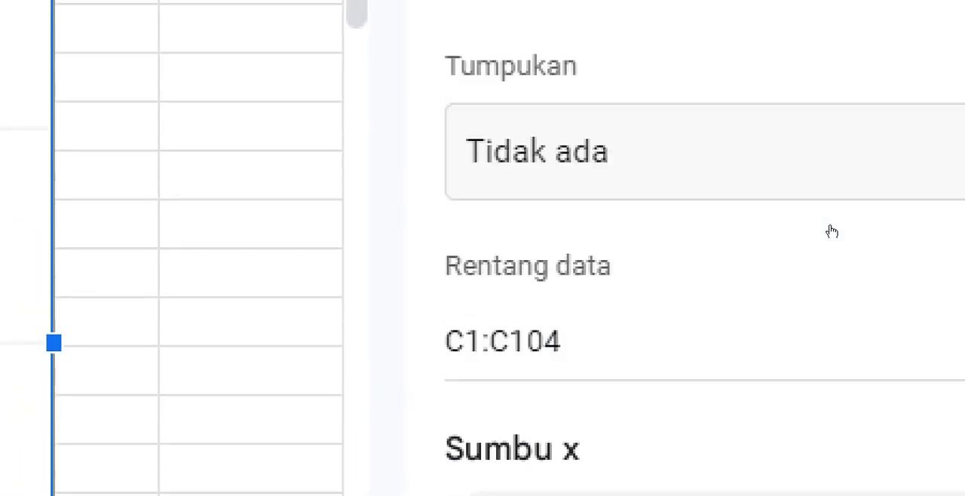
# - Try changing the chart type of the column C chart to a doughnut chart
pyautogui.click(835, 28)
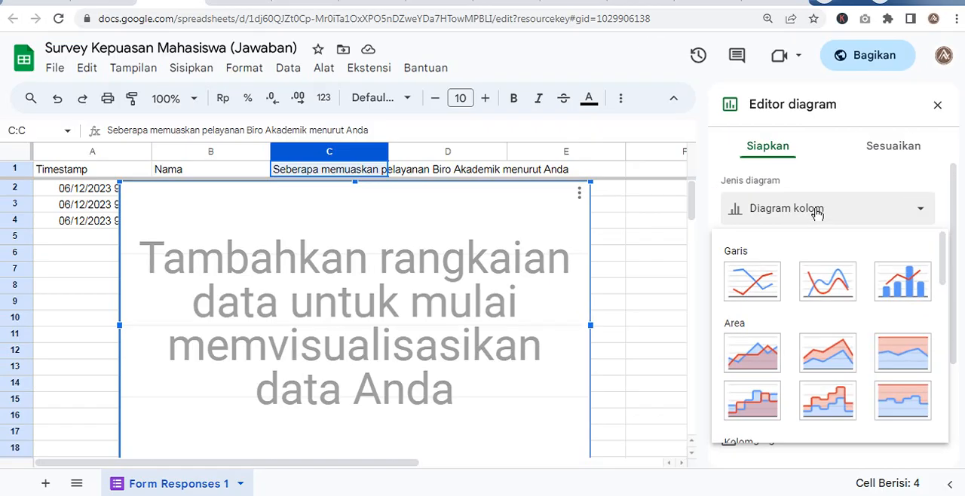
pyautogui.scroll(-6, 828, 290)
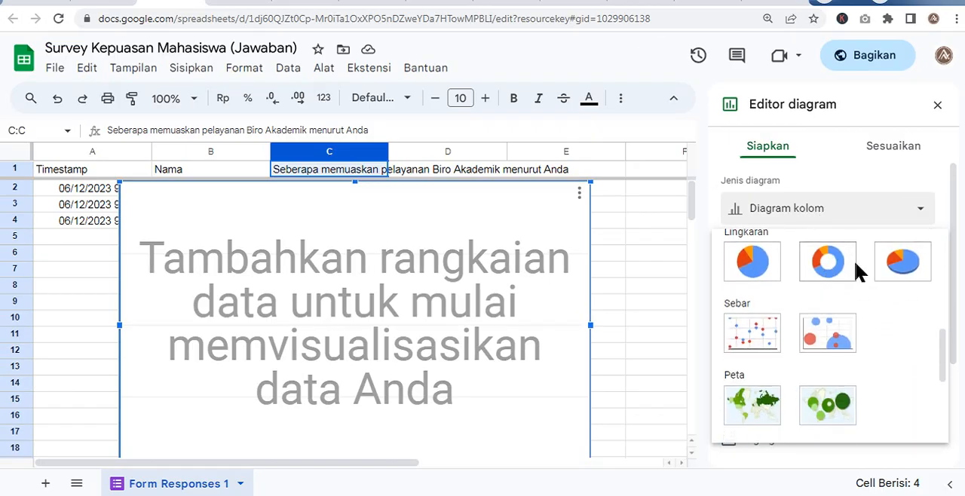
pyautogui.click(830, 266)
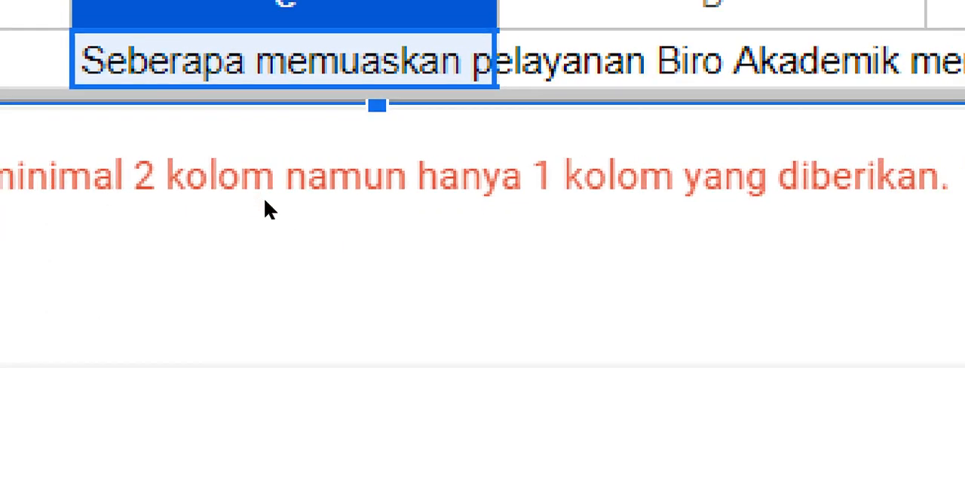
# - Close the chart editor and remove the doughnut chart from the response sheet
pyautogui.press('Escape')
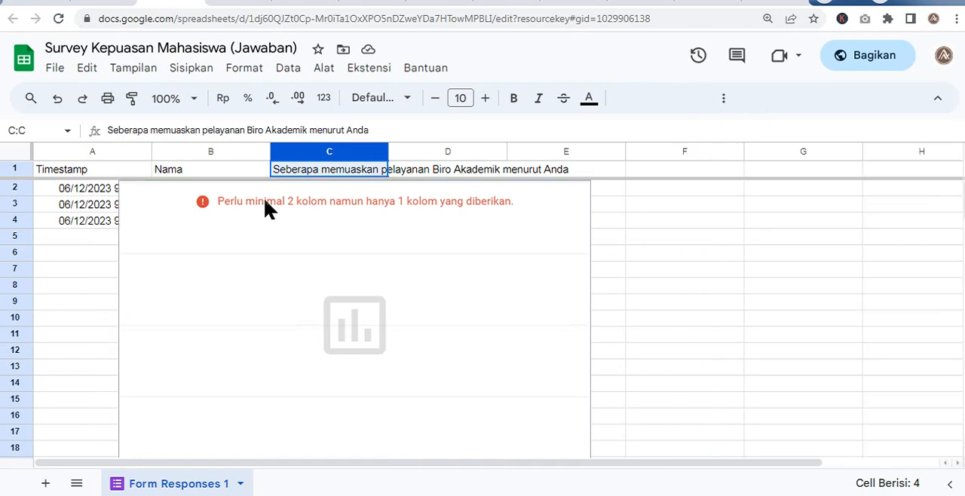
pyautogui.click(307, 237)
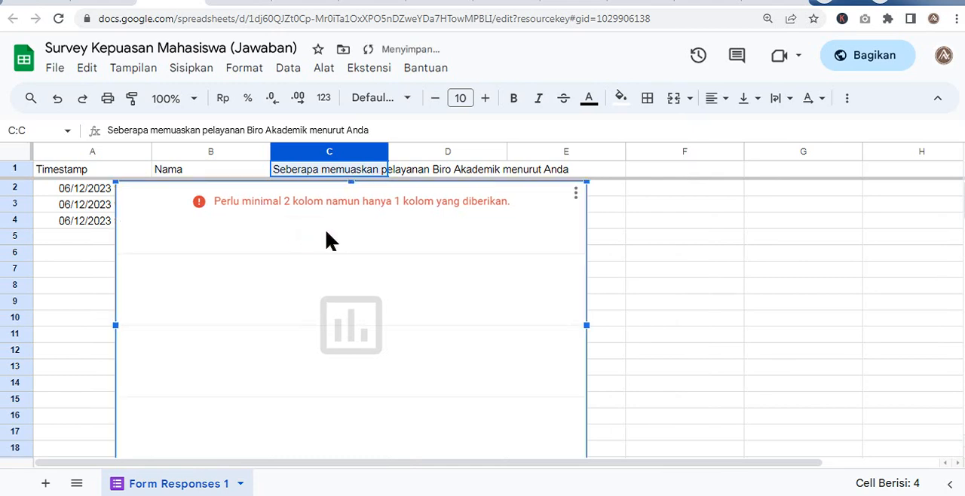
pyautogui.press('Escape')
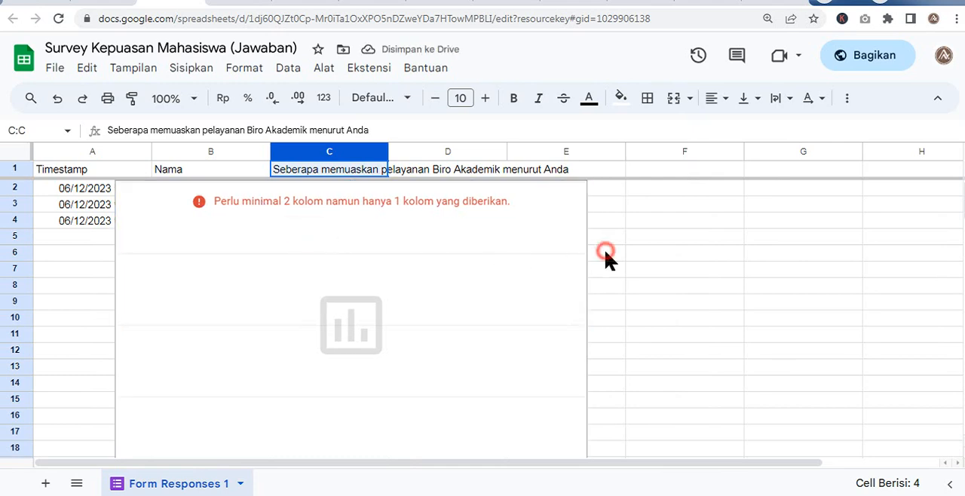
pyautogui.click(606, 254)
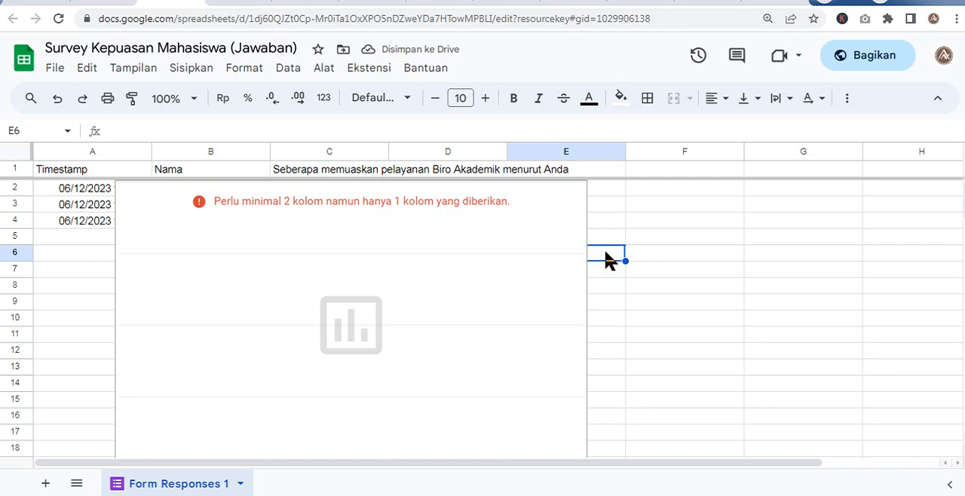
pyautogui.click(127, 240)
pyautogui.click(43, 276)
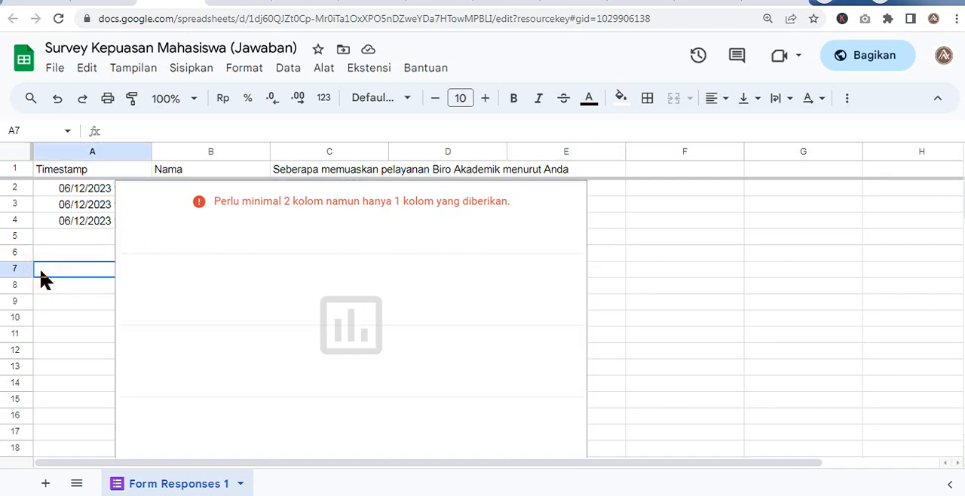
pyautogui.press('Up')
pyautogui.press('Up')
pyautogui.press('Up')
pyautogui.press('Up')
pyautogui.press('Up')
pyautogui.press('Up')
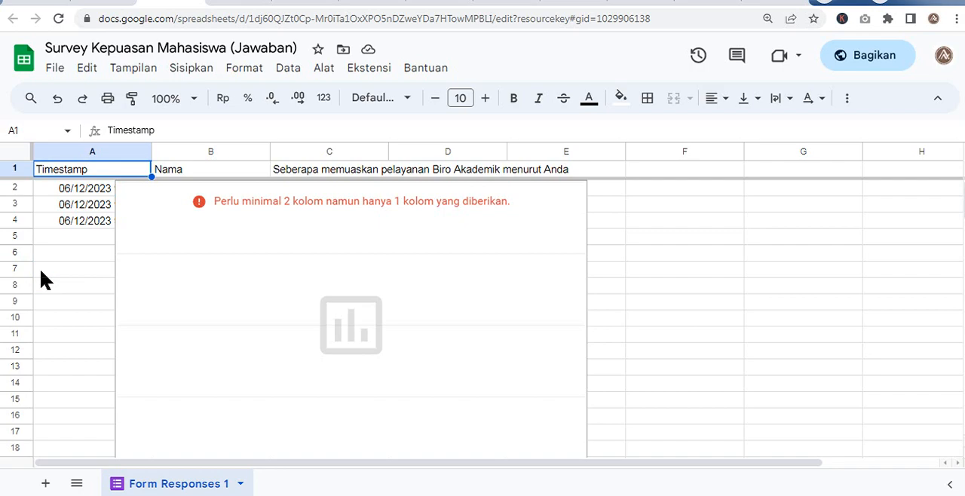
pyautogui.press('Down')
pyautogui.press('Up')
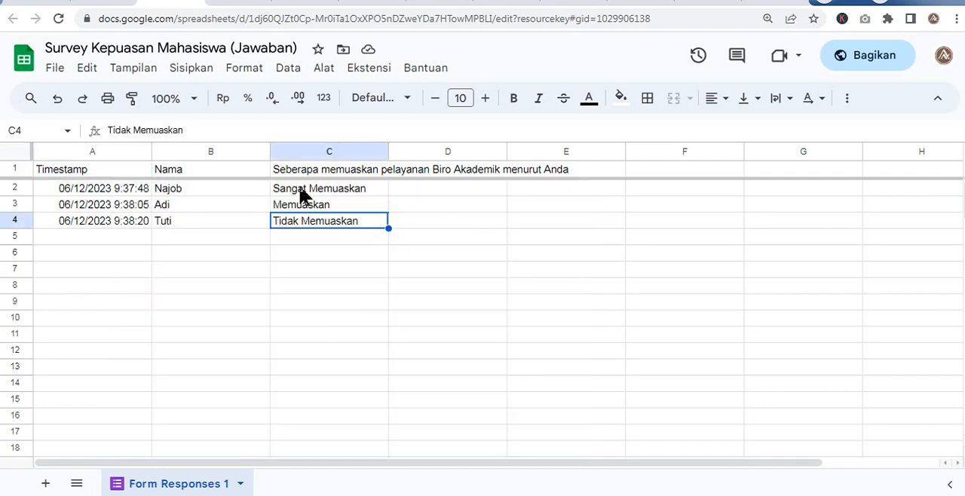
# - Insert a chart based on the satisfaction answers in cells C2:C4 of the response sheet
pyautogui.click(301, 195)
pyautogui.hotkey('shift', 'Down')
pyautogui.hotkey('shift', 'Down')
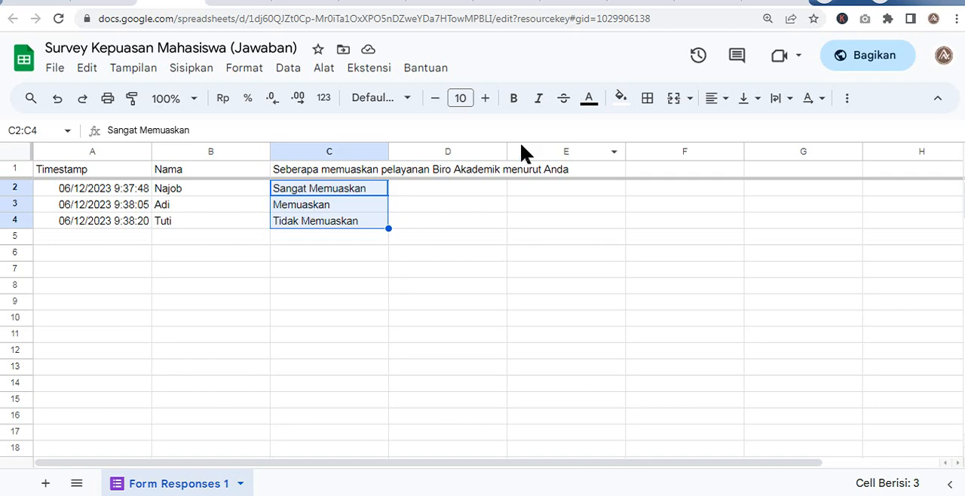
pyautogui.click(237, 69)
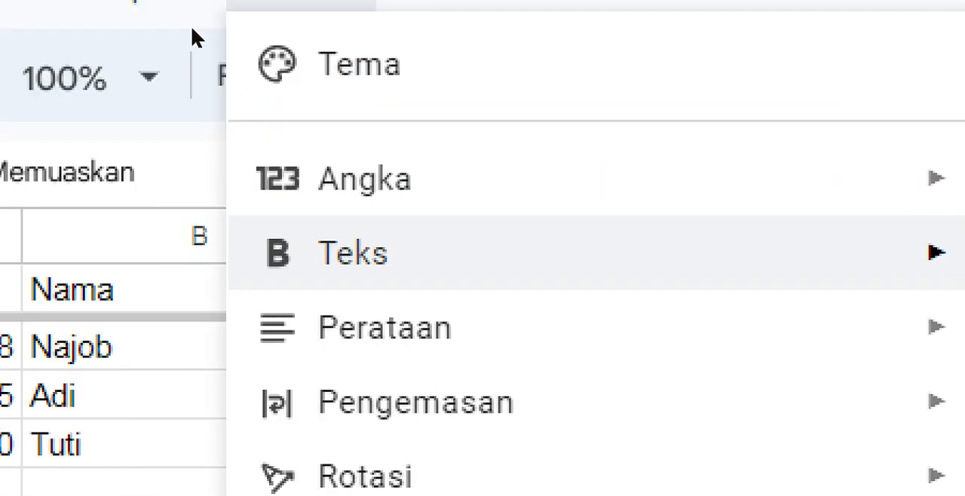
pyautogui.moveTo(193, 65)
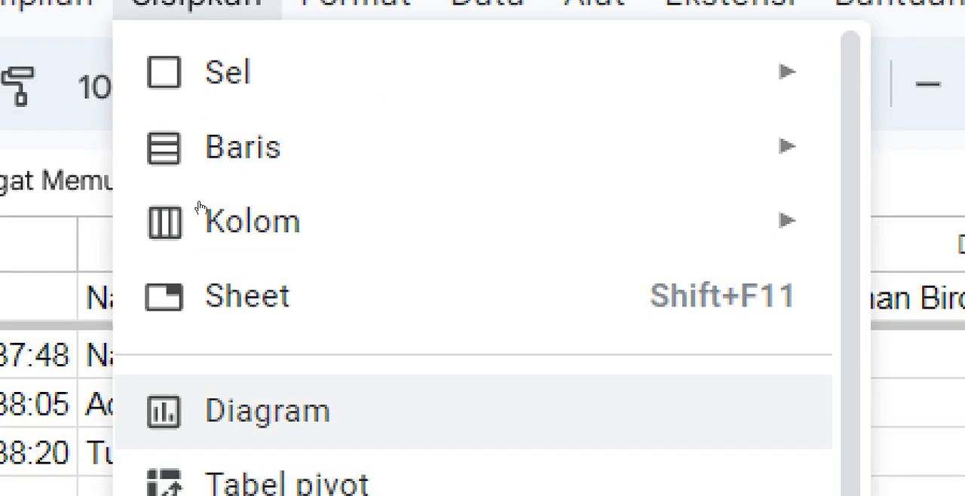
pyautogui.click(265, 410)
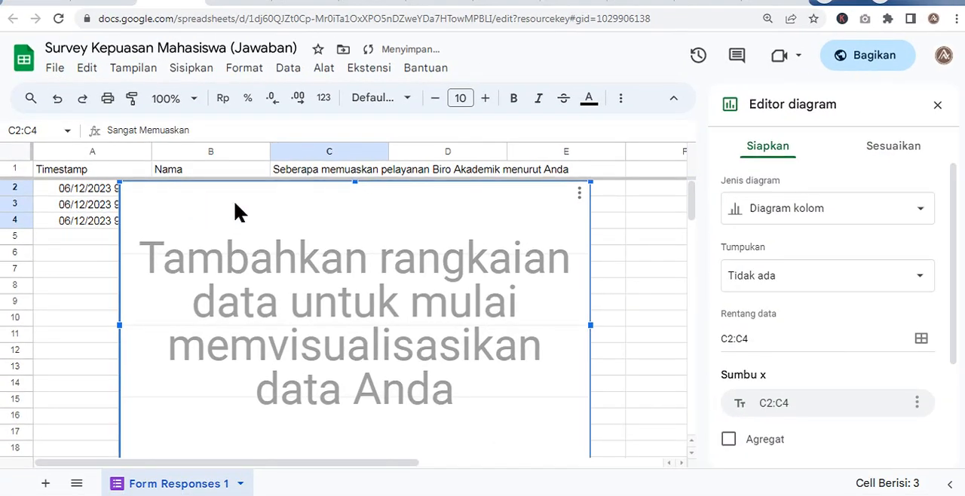
# - Change the chart type to a doughnut chart and turn on aggregation for its C2:C4 label
pyautogui.click(785, 210)
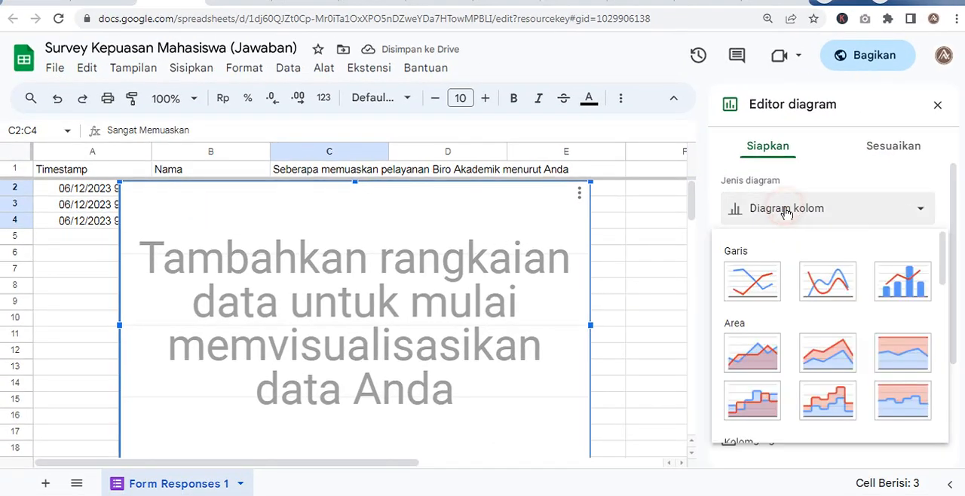
pyautogui.scroll(-5, 811, 369)
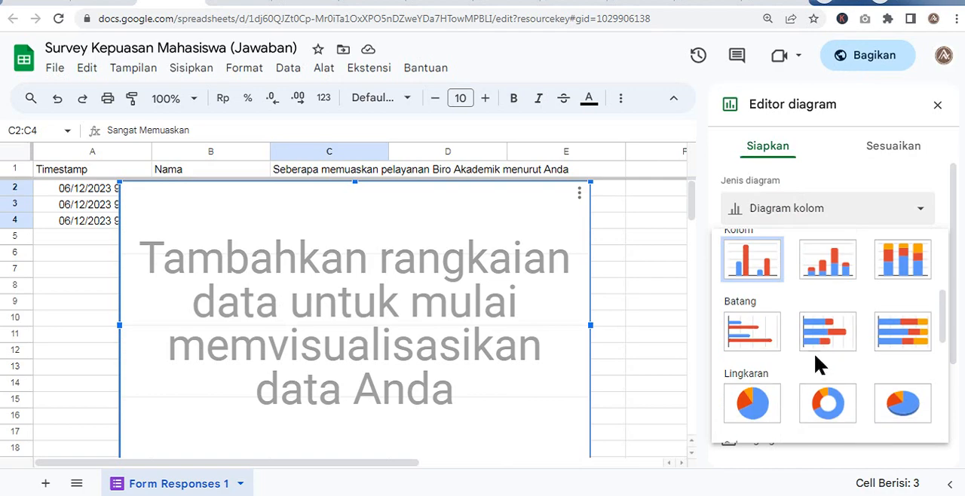
pyautogui.click(827, 331)
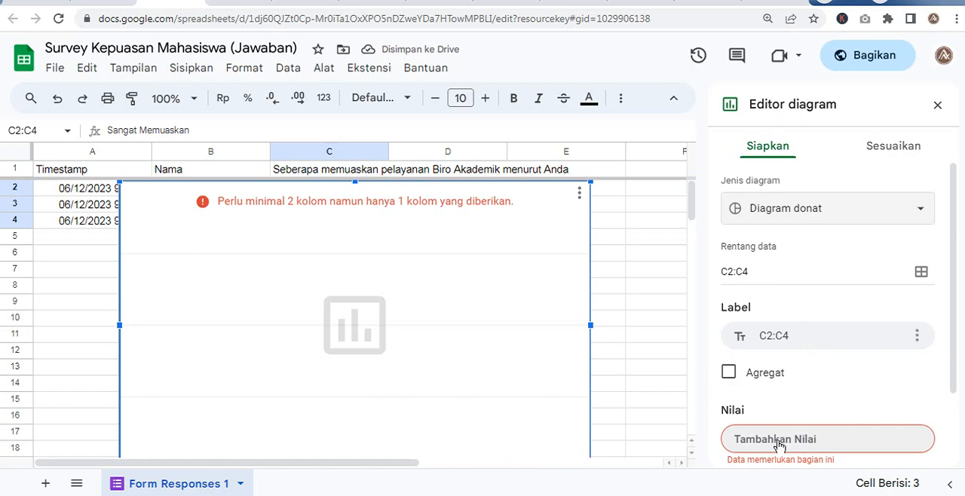
pyautogui.press('super')
pyautogui.press('super')
pyautogui.click(734, 375)
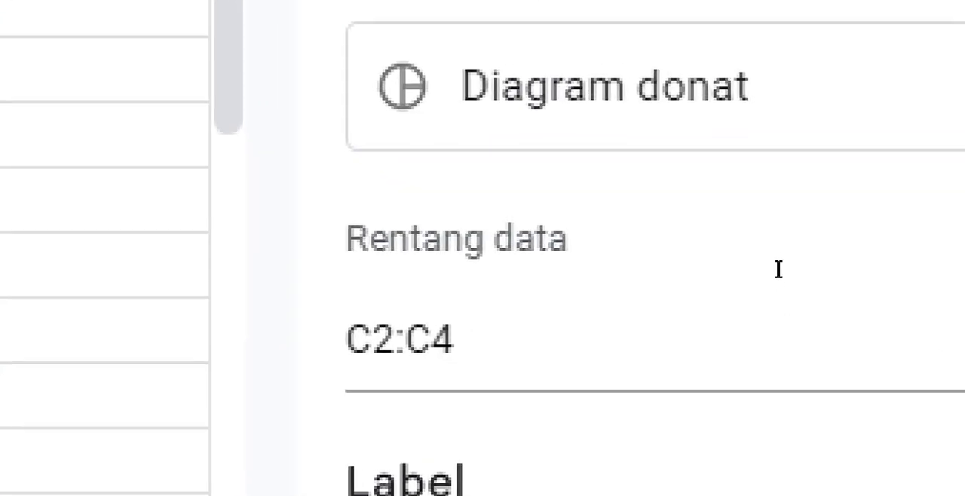
# - Extend the doughnut chart's data range to C2:C10000 so that further responses are included
pyautogui.click(779, 269)
pyautogui.press('BackSpace')
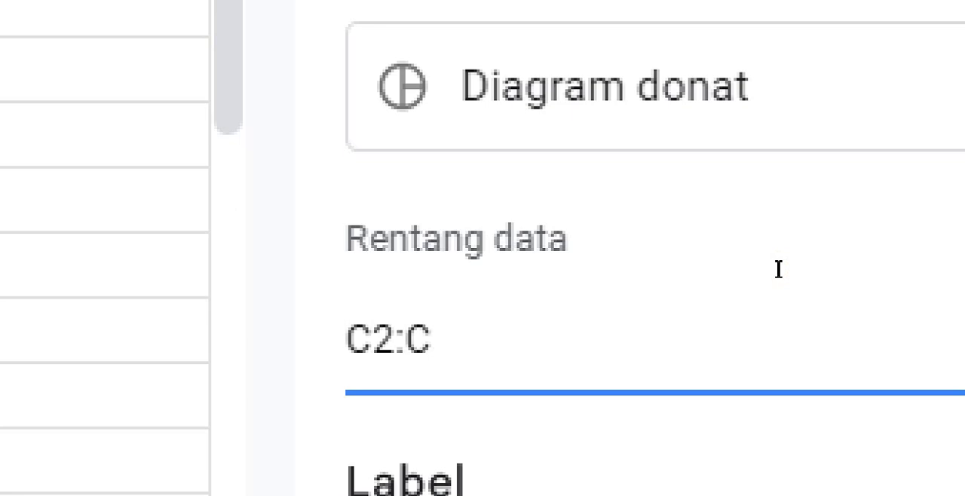
pyautogui.write('100')
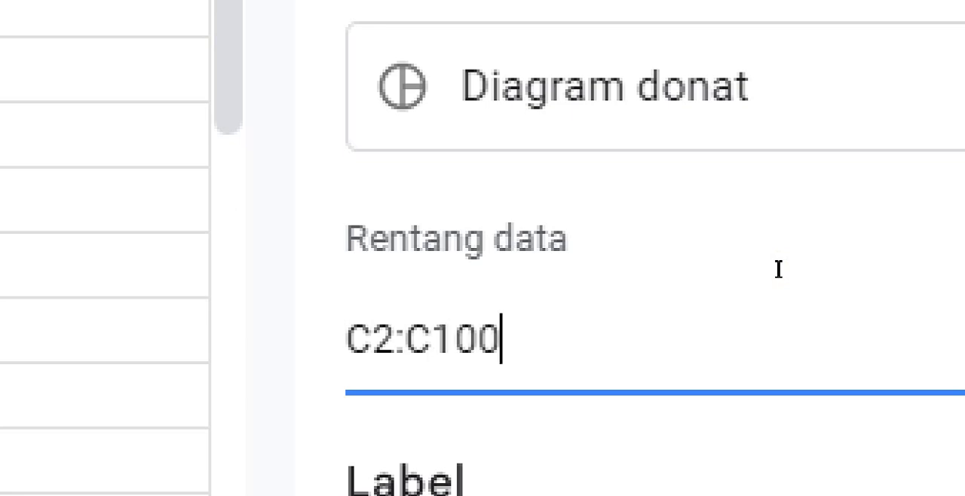
pyautogui.write('0')
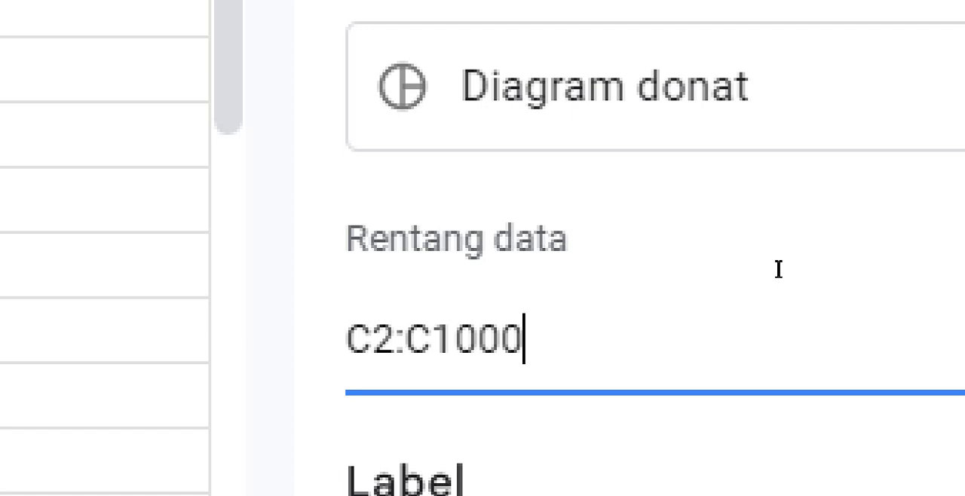
pyautogui.write('0')
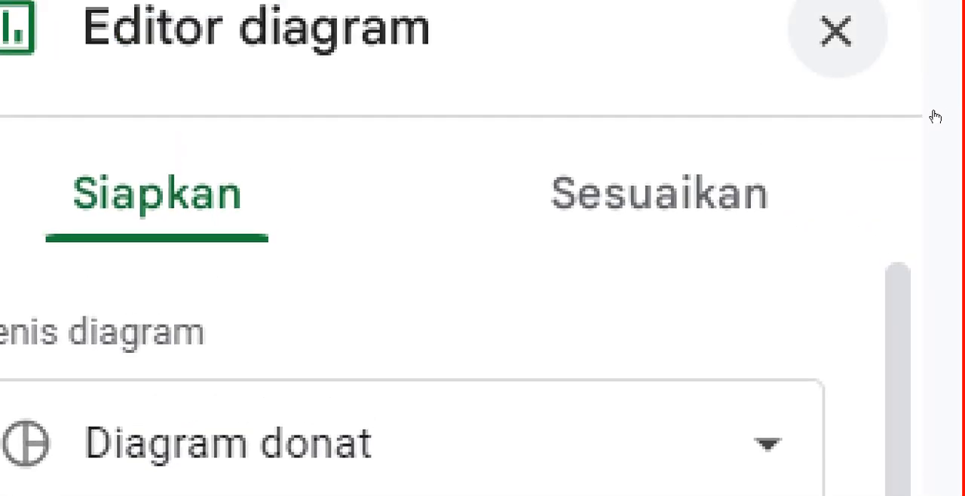
# - Close the chart editor and move the doughnut chart beside column C, clear of the response data
pyautogui.click(836, 32)
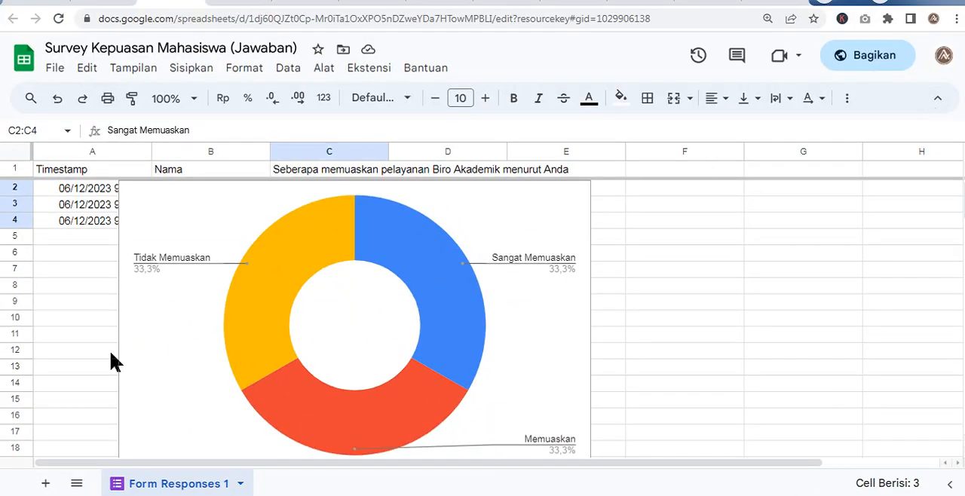
pyautogui.moveTo(181, 305); pyautogui.dragTo(451, 323)
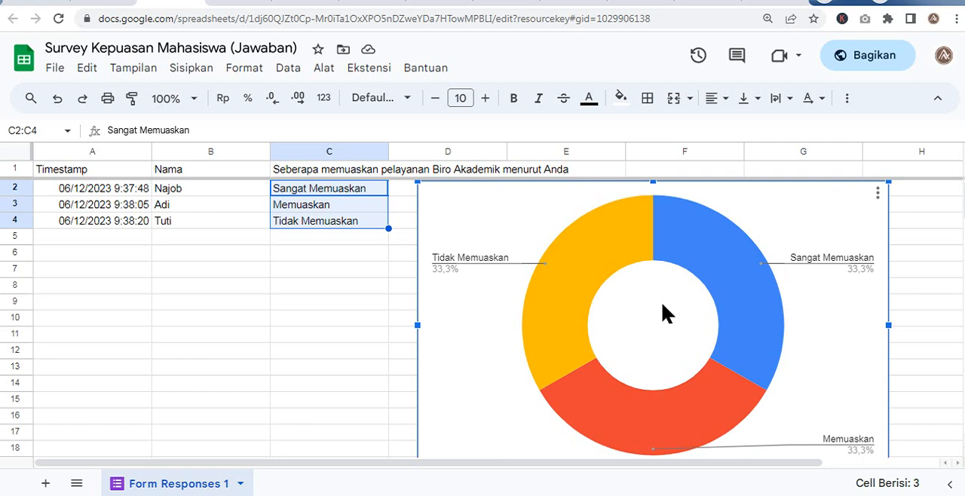
pyautogui.moveTo(752, 349)
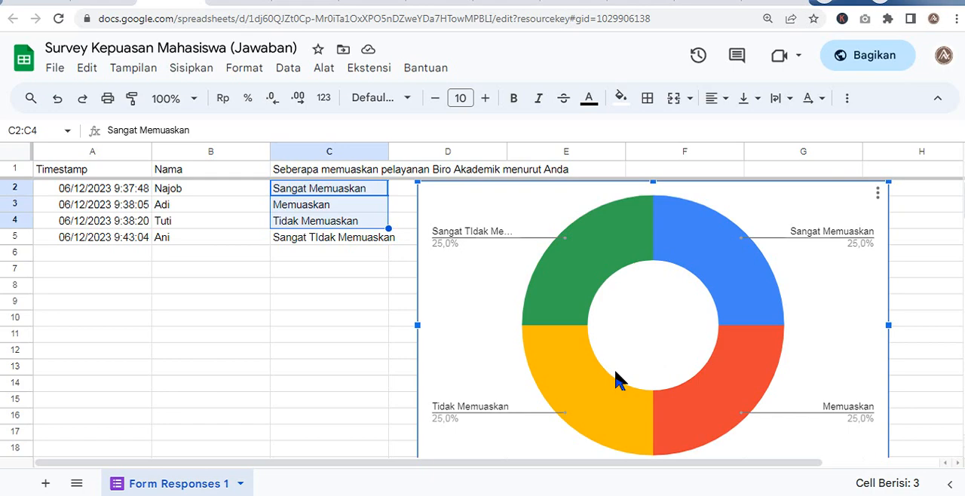
# - Switch to the Situs Sistem Akademik site in Google Sites and examine the insert options of the two-column block's first image placeholder
pyautogui.moveTo(588, 345)
pyautogui.hotkey('ctrl', 'Tab')
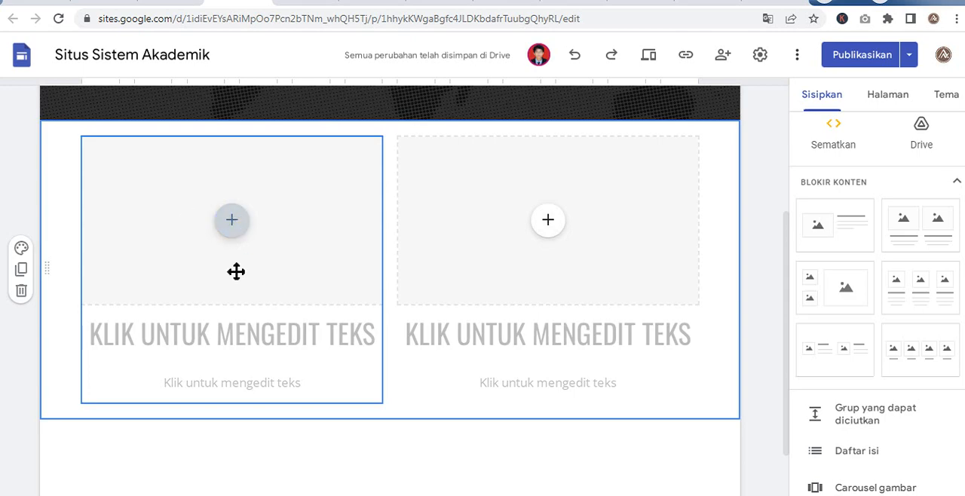
pyautogui.click(232, 223)
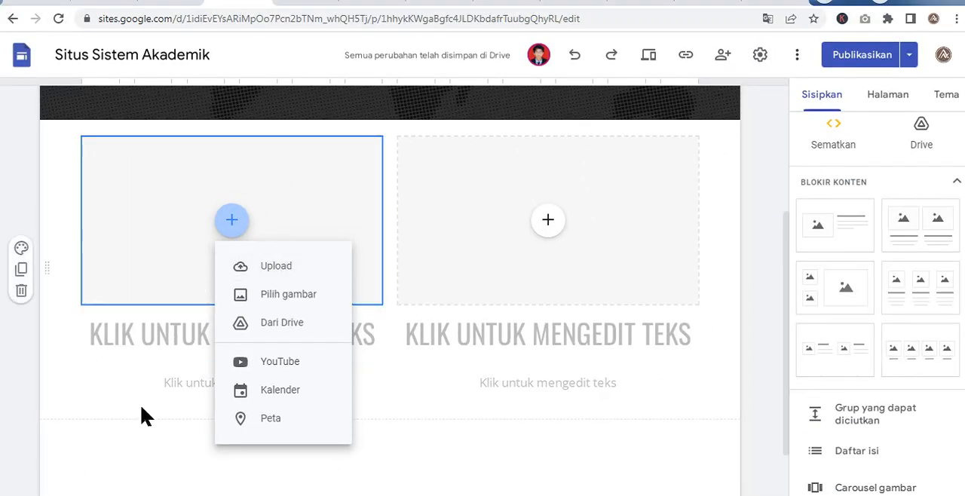
pyautogui.click(147, 351)
pyautogui.click(144, 347)
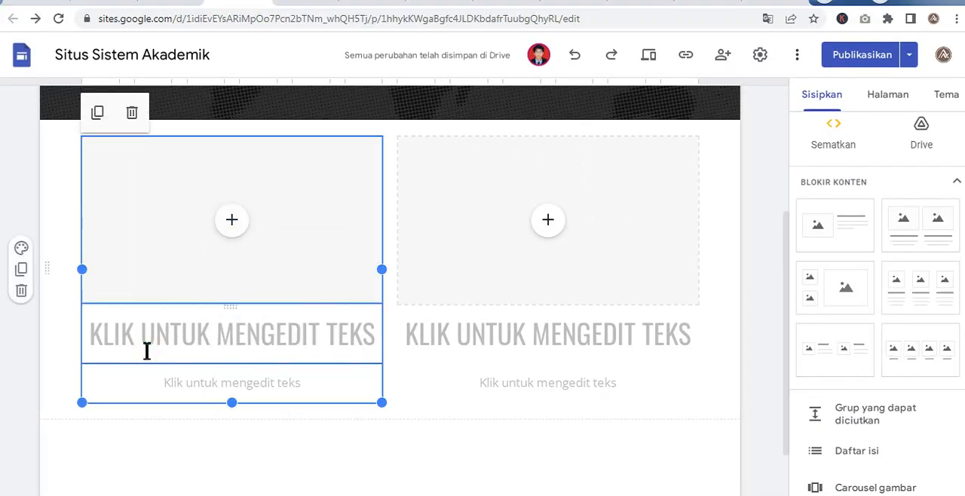
pyautogui.click(151, 347)
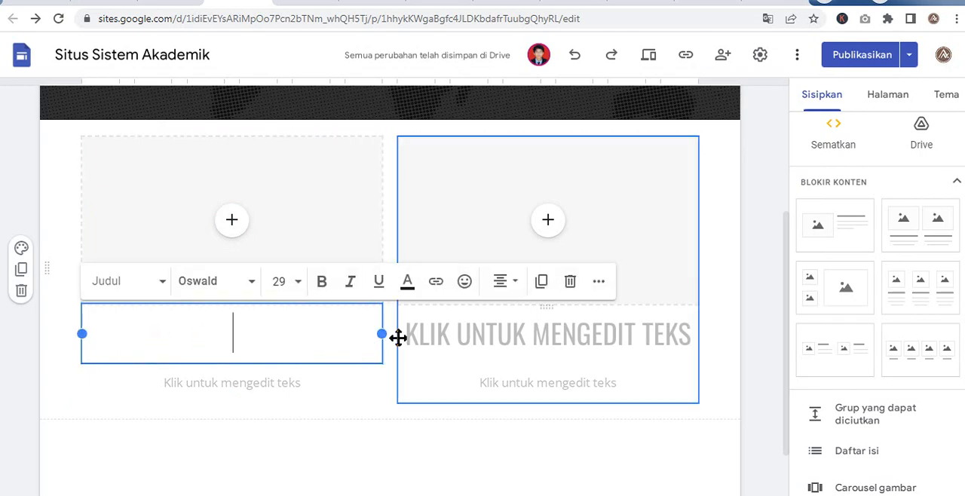
pyautogui.click(468, 332)
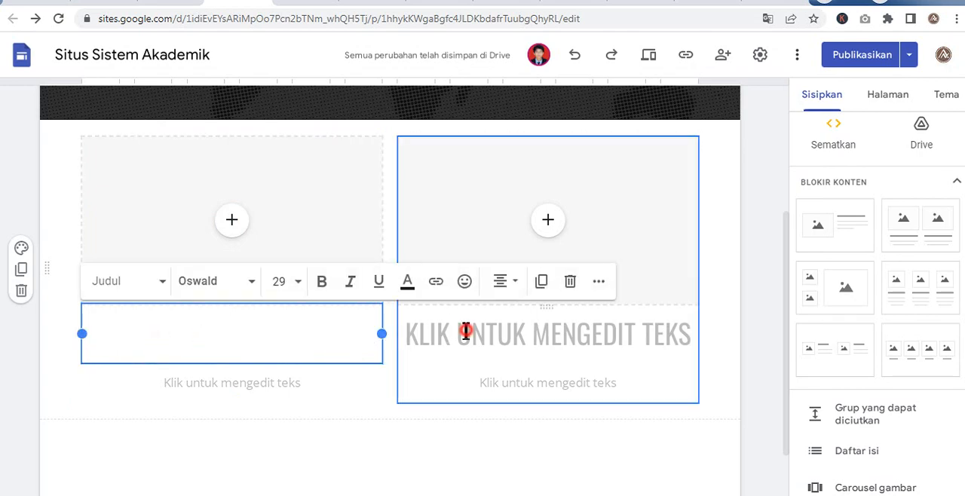
pyautogui.click(234, 226)
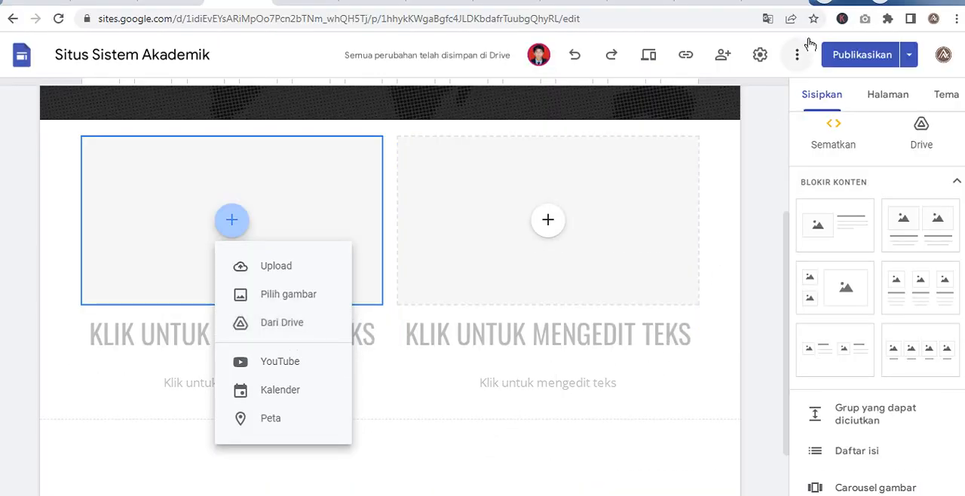
pyautogui.click(828, 92)
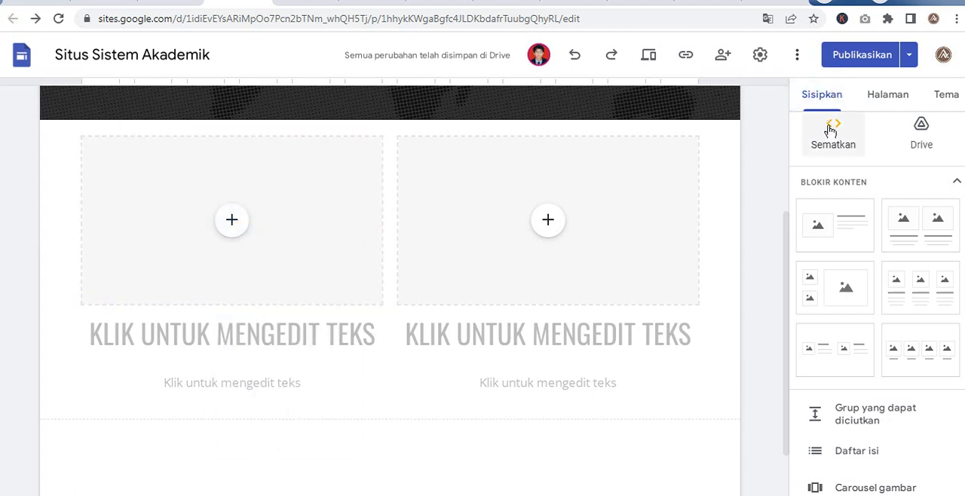
# - Undo the insertion of the two-column image and text block below the page banner
pyautogui.scroll(-1, 865, 284)
pyautogui.scroll(-1, 864, 284)
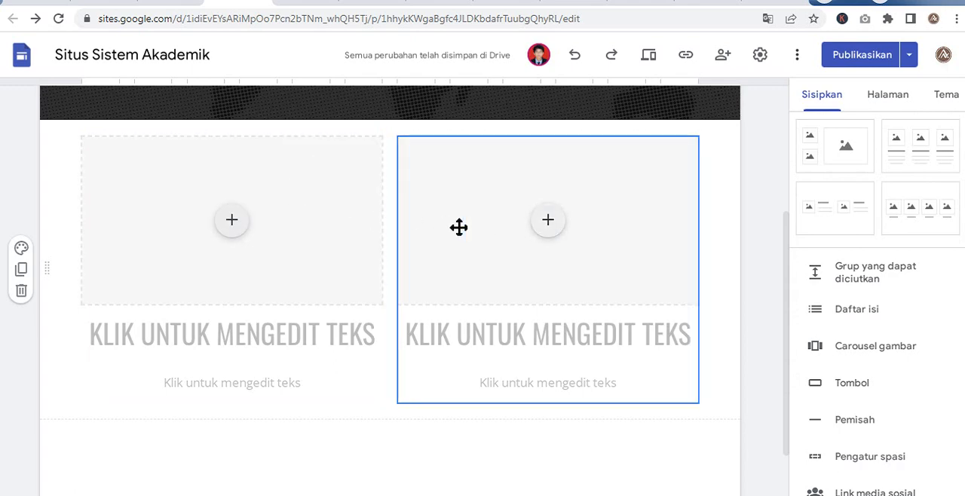
pyautogui.hotkey('ctrl', 'z')
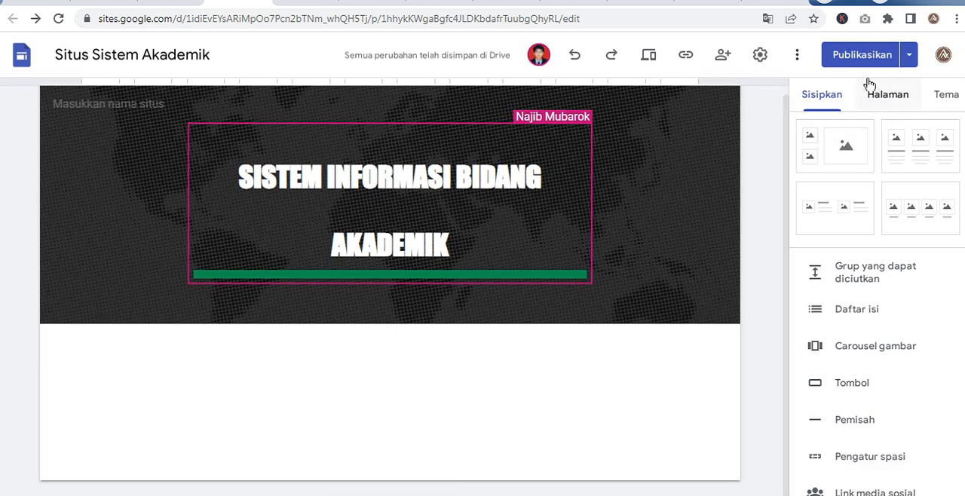
# - Embed the Survey Kepuasan Mahasiswa form on the page below the banner
pyautogui.click(811, 100)
pyautogui.scroll(-1, 915, 360)
pyautogui.scroll(-4, 913, 362)
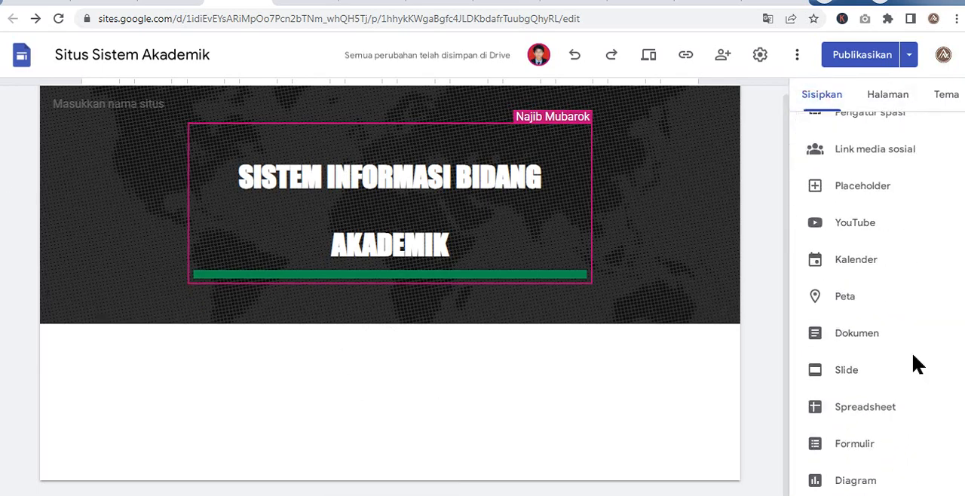
pyautogui.scroll(1, 894, 263)
pyautogui.scroll(-1, 913, 414)
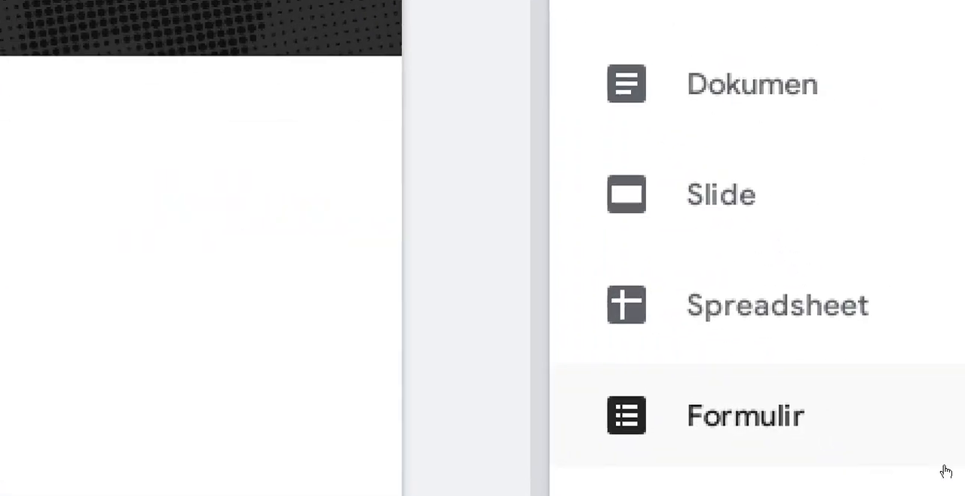
pyautogui.click(934, 463)
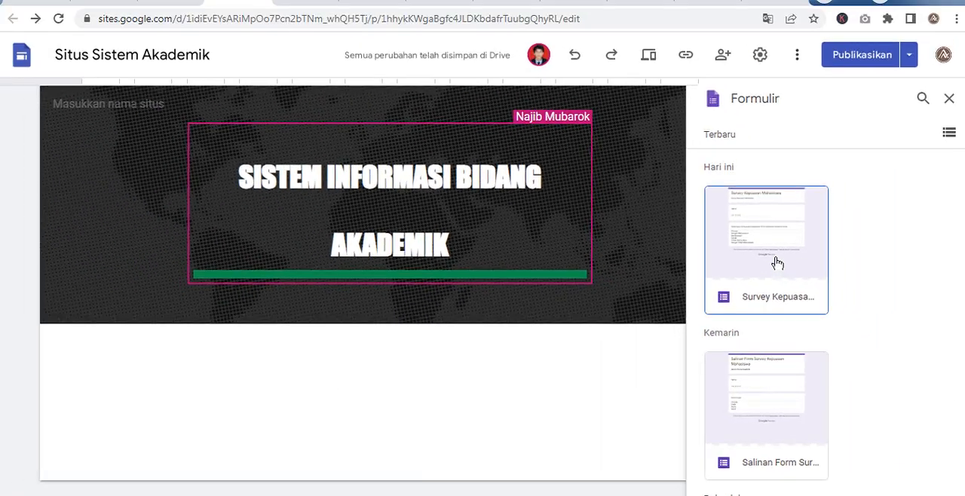
pyautogui.click(778, 263)
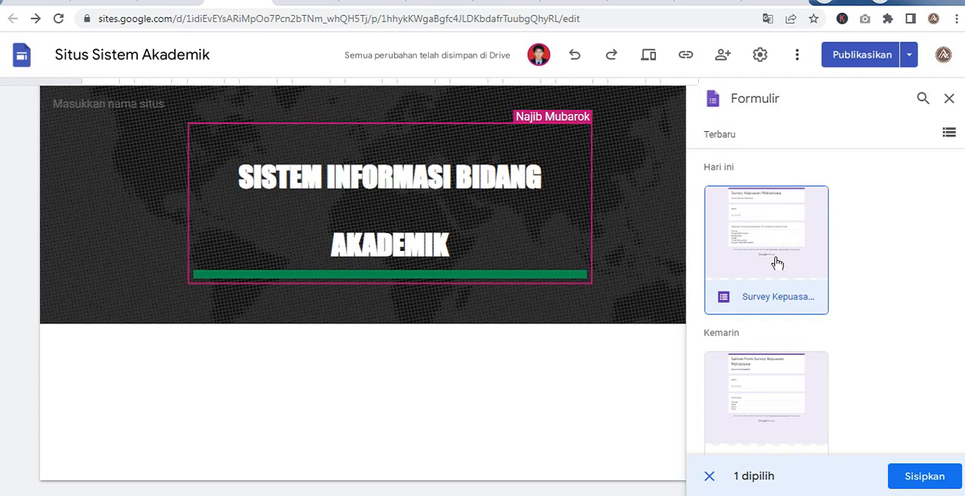
pyautogui.click(777, 263)
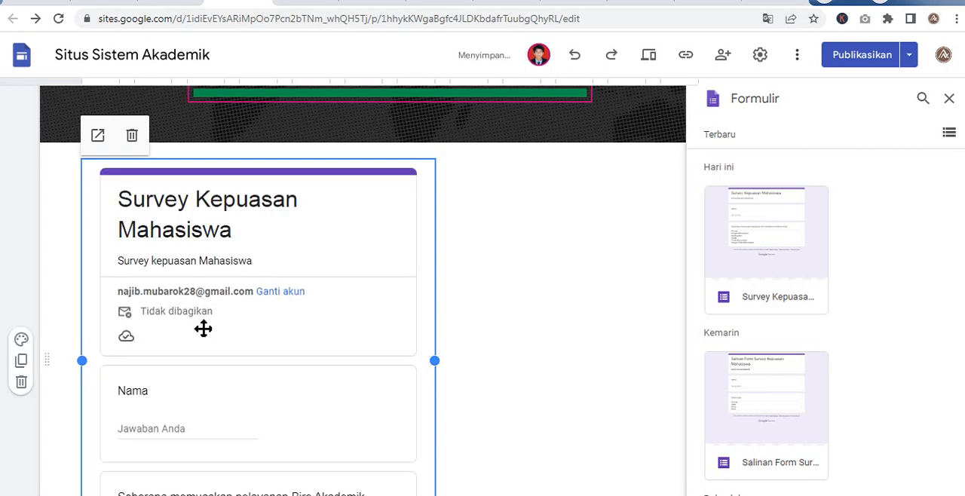
# - Try shifting the embedded survey form slightly to the right within its section
pyautogui.scroll(2, 204, 326)
pyautogui.scroll(-3, 205, 324)
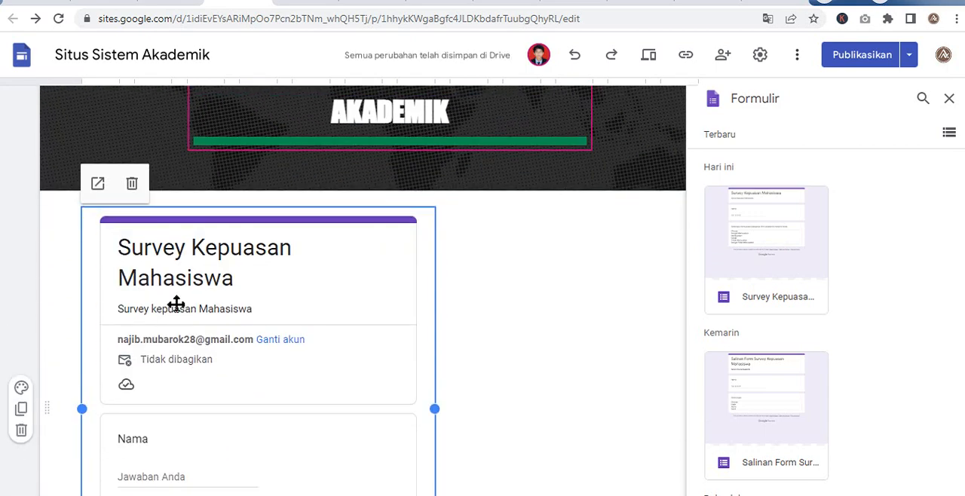
pyautogui.scroll(-1, 323, 443)
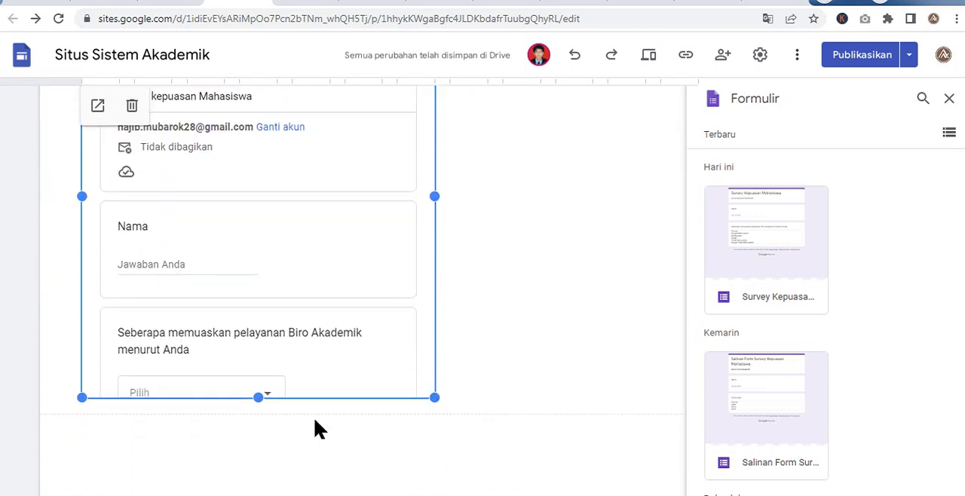
pyautogui.moveTo(314, 379)
pyautogui.mouseDown()
pyautogui.moveTo(306, 414)
pyautogui.moveTo(294, 415)
pyautogui.moveTo(303, 381)
pyautogui.mouseUp()
pyautogui.scroll(4, 303, 382)
pyautogui.scroll(-2, 303, 382)
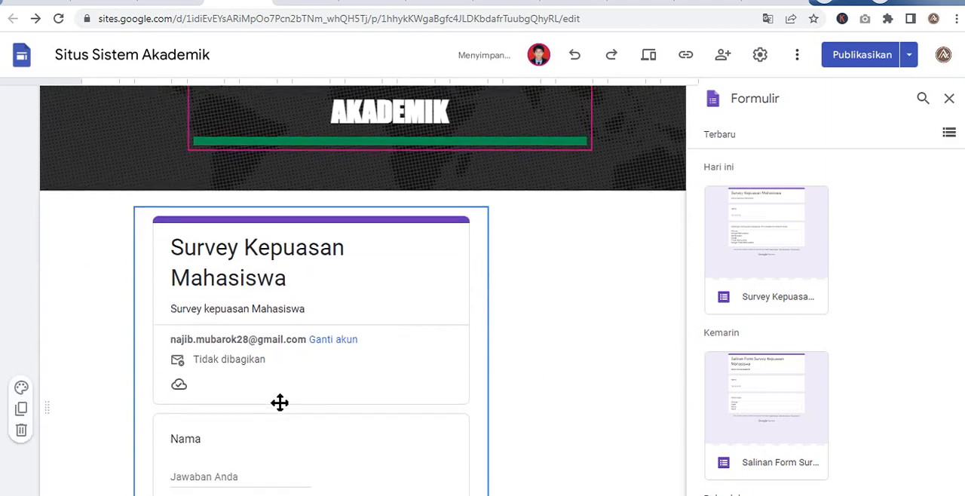
pyautogui.scroll(-3, 356, 468)
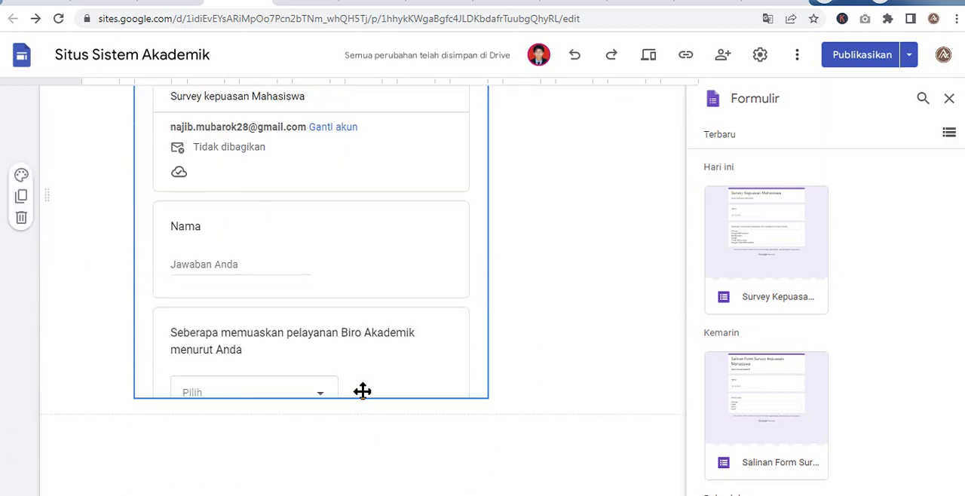
# - Move the embedded survey form back to the left edge of its section
pyautogui.moveTo(363, 390); pyautogui.dragTo(161, 394)
pyautogui.scroll(3, 158, 387)
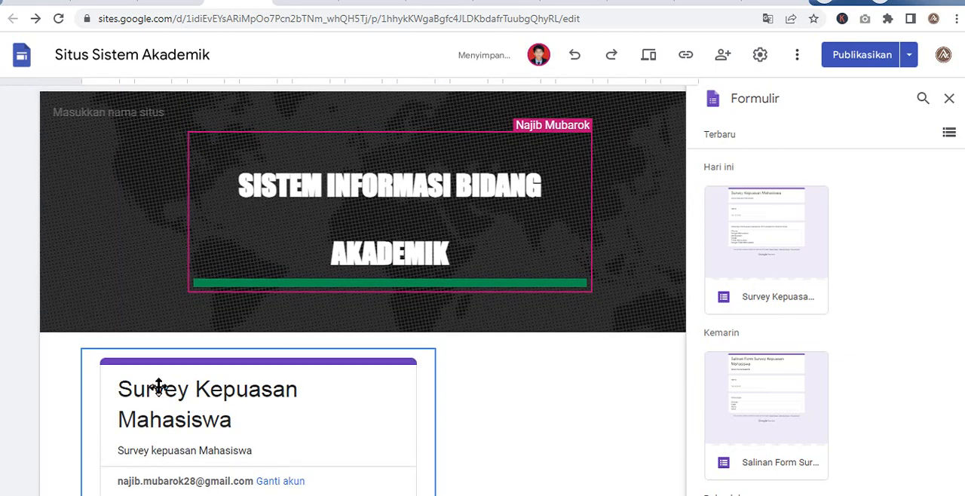
pyautogui.scroll(-3, 209, 324)
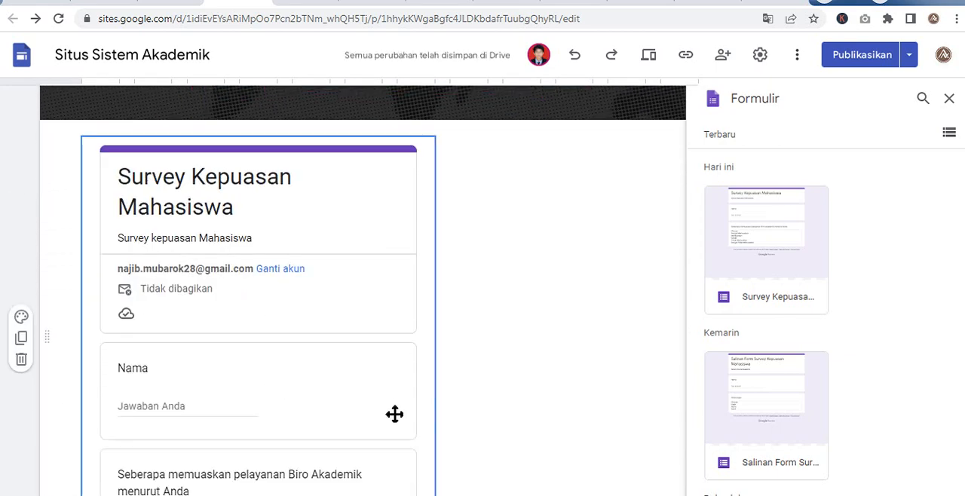
# - Narrow the embedded Survey Kepuasan Mahasiswa form from its right edge, freeing space beside it
pyautogui.click(432, 359)
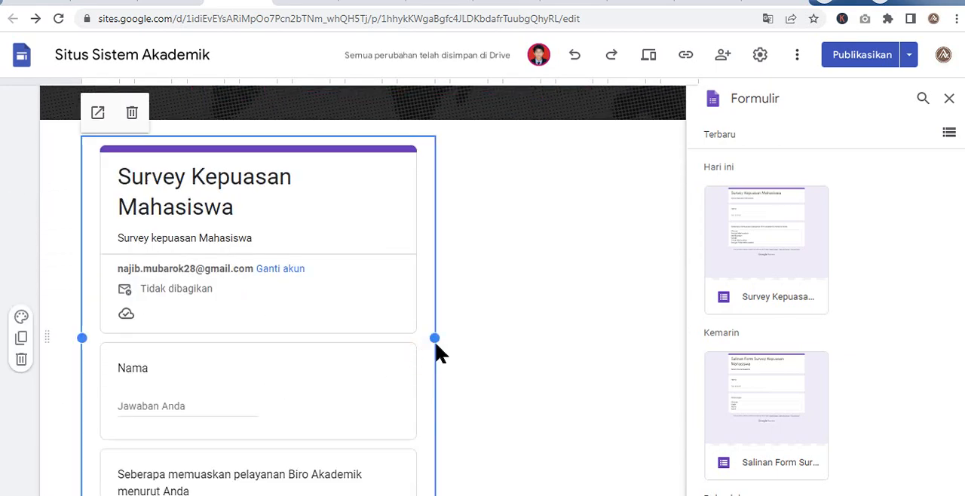
pyautogui.moveTo(434, 338); pyautogui.dragTo(383, 339)
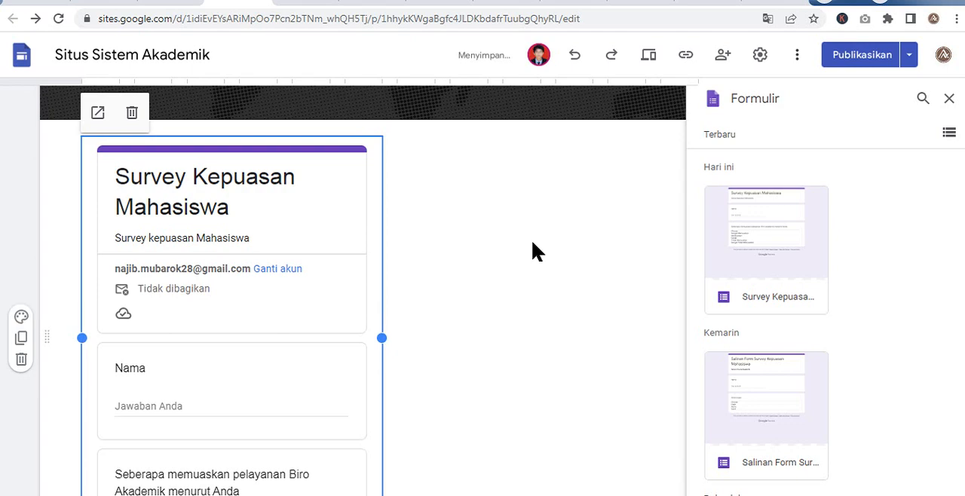
pyautogui.scroll(3, 434, 295)
pyautogui.scroll(-2, 435, 295)
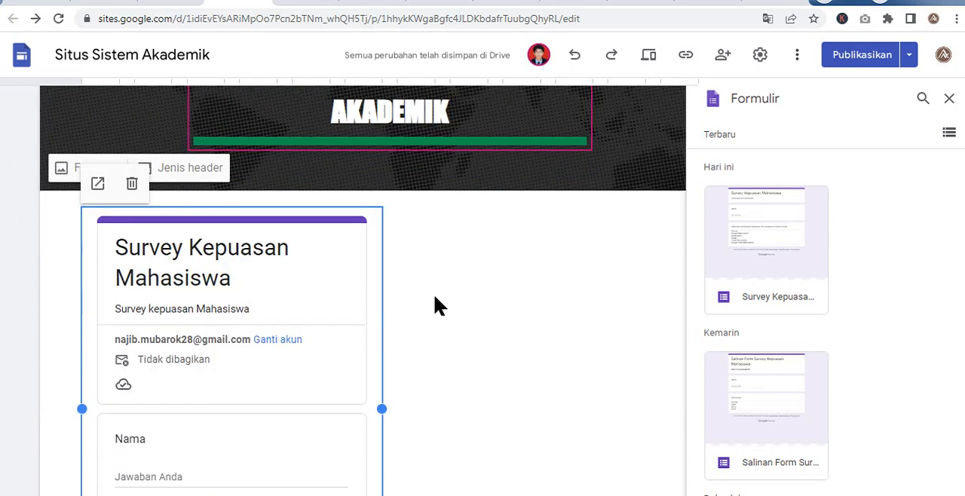
pyautogui.scroll(2, 427, 336)
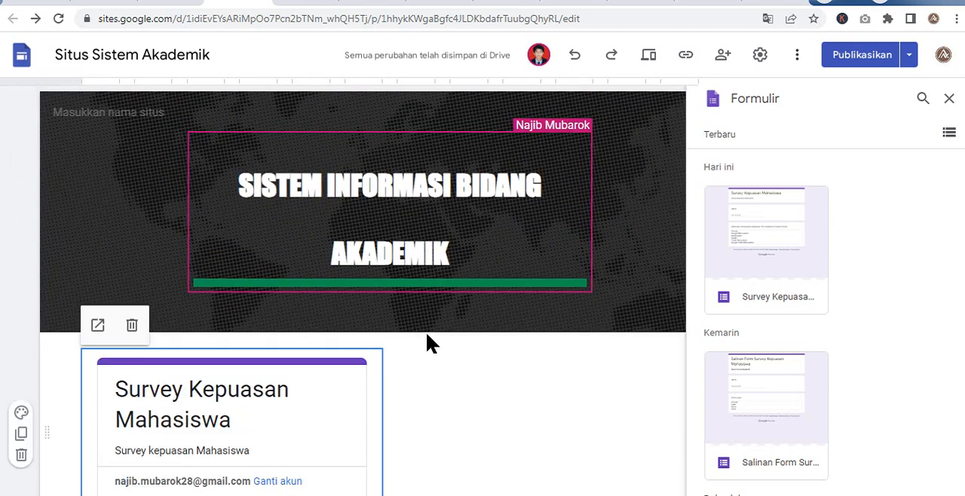
pyautogui.scroll(-1, 249, 481)
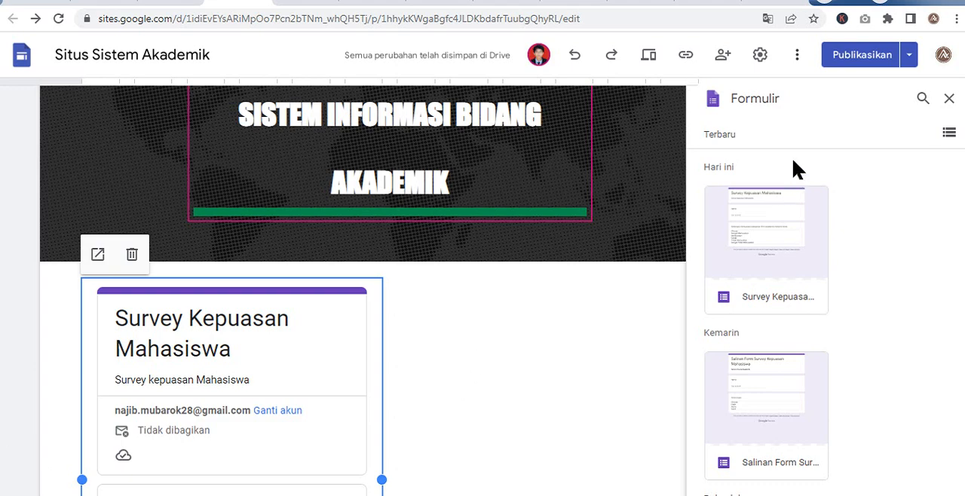
# - Insert the donut chart from the Survey Kepuasan Mahasiswa (Jawaban) spreadsheet into the page
pyautogui.click(836, 231)
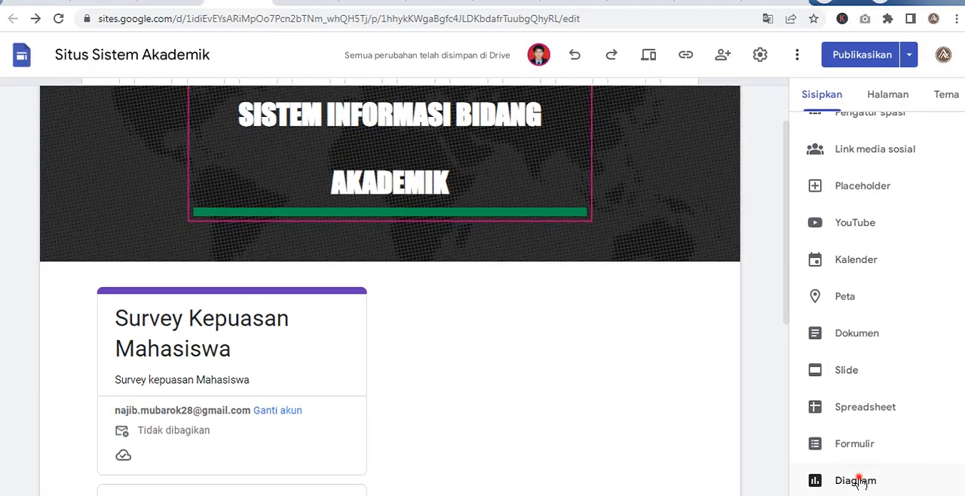
pyautogui.click(858, 481)
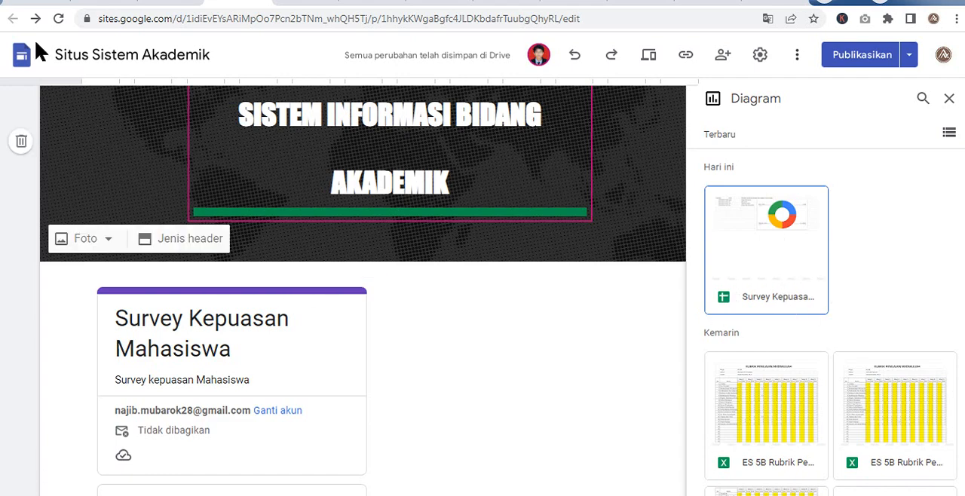
pyautogui.click(52, 4)
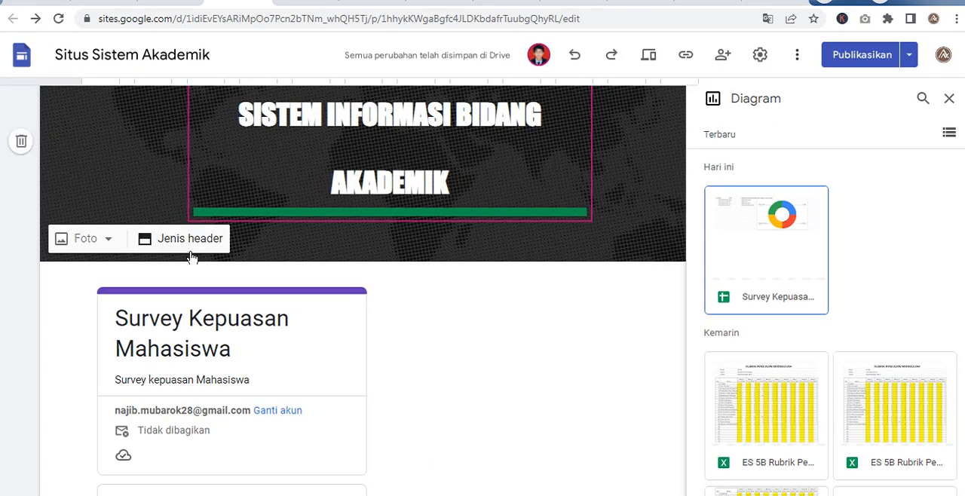
pyautogui.click(782, 219)
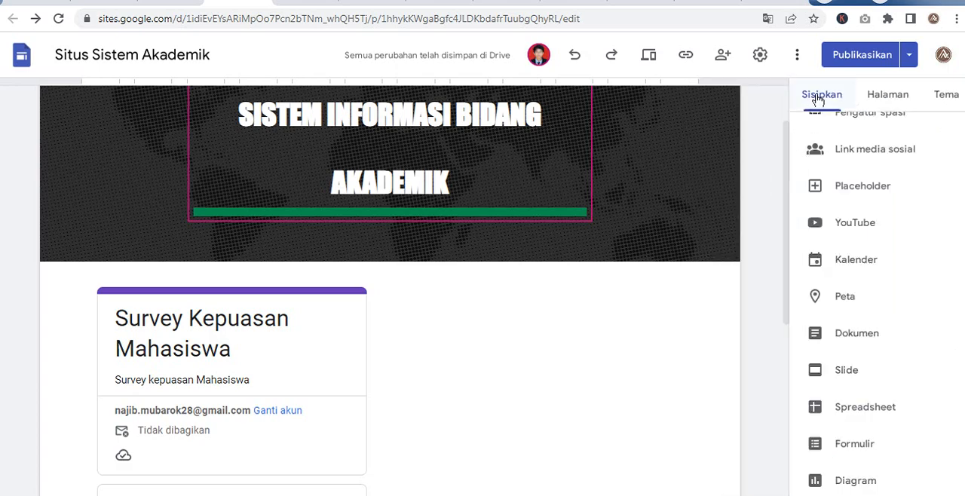
pyautogui.click(857, 481)
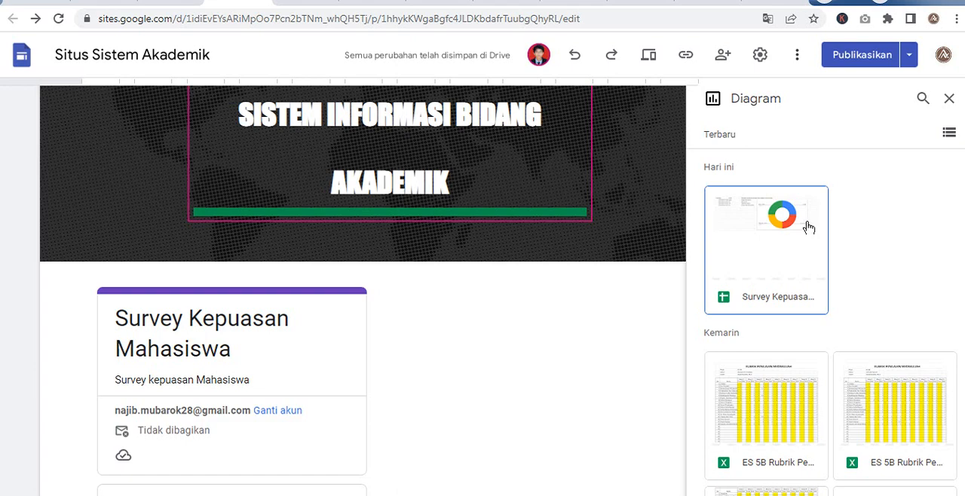
pyautogui.click(763, 234)
pyautogui.scroll(-5, 414, 390)
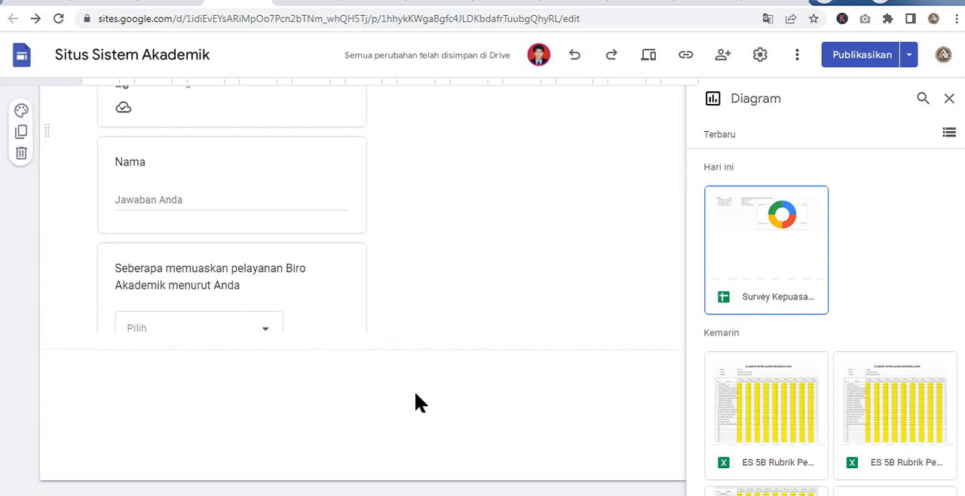
pyautogui.scroll(6, 422, 384)
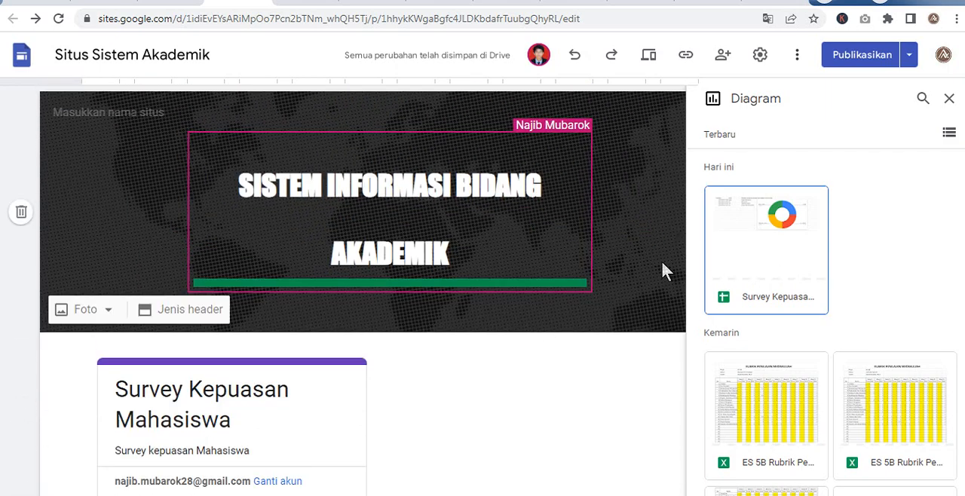
pyautogui.click(775, 254)
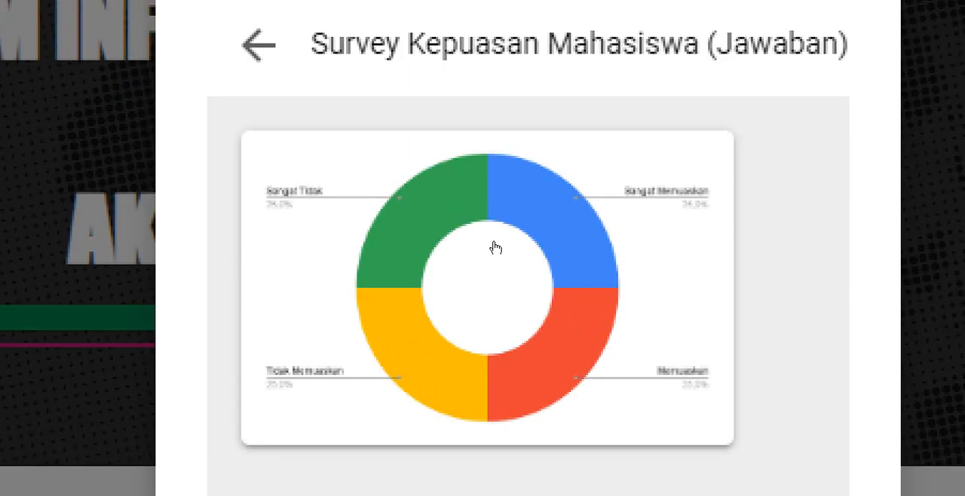
pyautogui.click(492, 57)
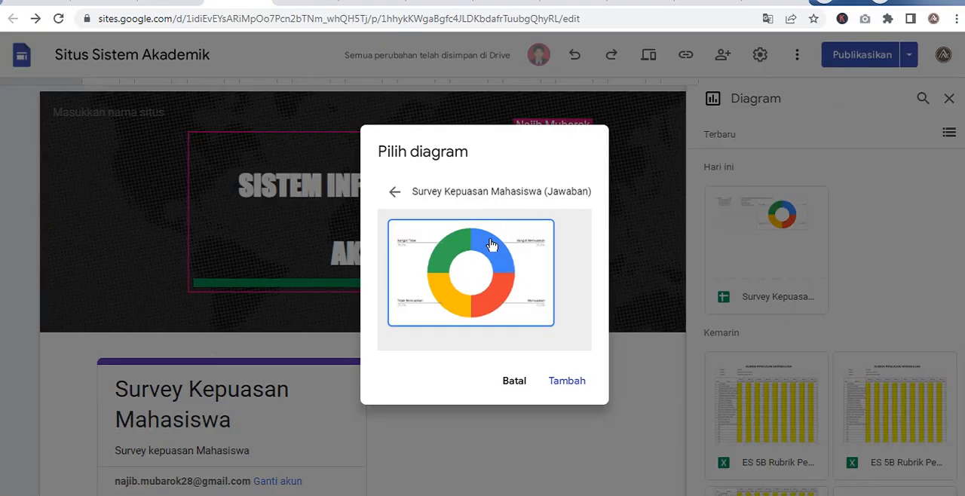
pyautogui.click(569, 381)
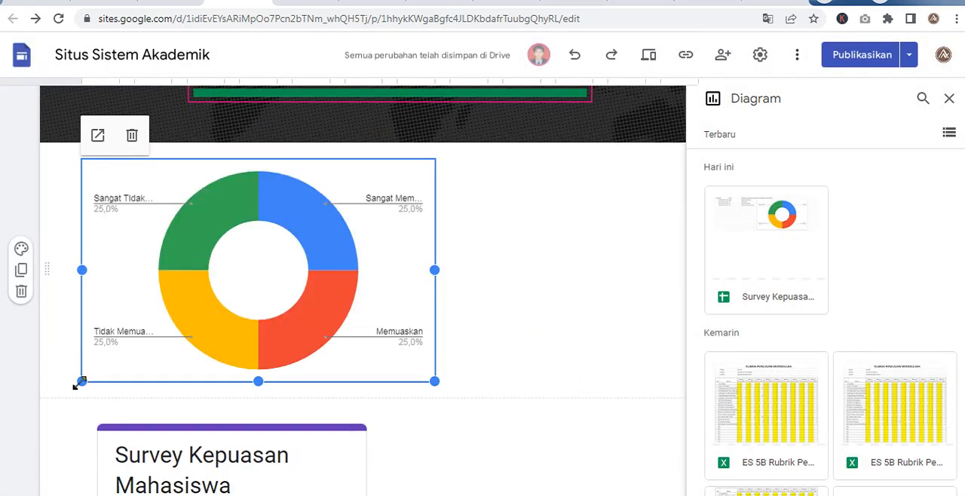
# - Shrink the donut chart, move it to the right half of its section, and enlarge it there
pyautogui.moveTo(77, 386); pyautogui.dragTo(241, 280)
pyautogui.moveTo(271, 244); pyautogui.dragTo(523, 276)
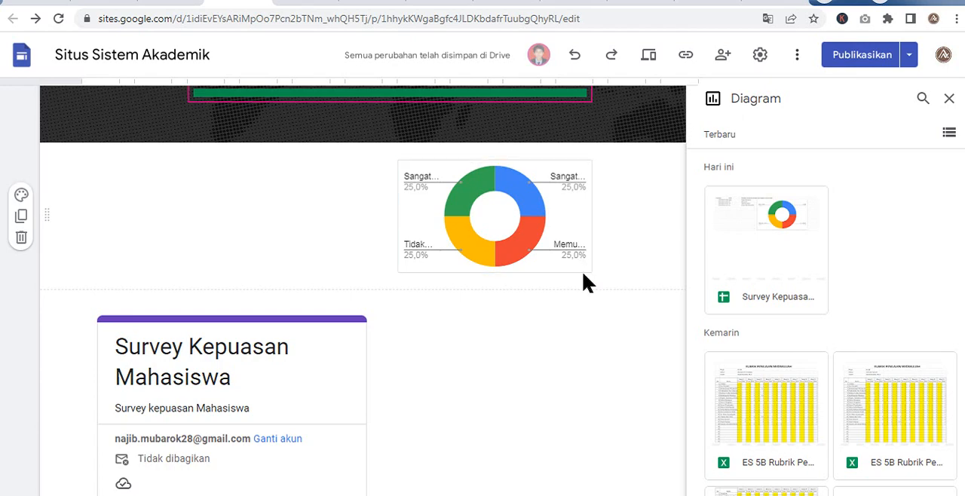
pyautogui.click(588, 268)
pyautogui.moveTo(593, 273); pyautogui.dragTo(651, 403)
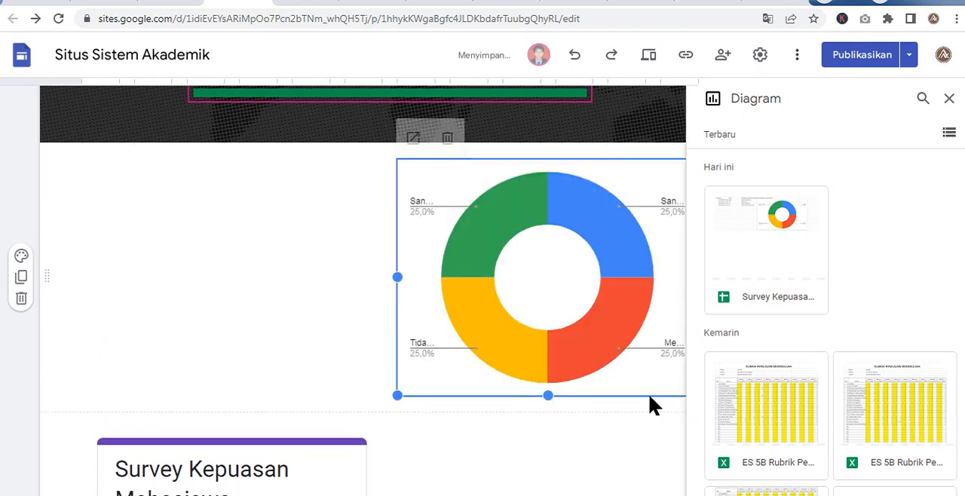
# - Narrow the survey form further and move it up into the chart's section, to the left of the donut chart
pyautogui.scroll(-3, 196, 380)
pyautogui.click(248, 377)
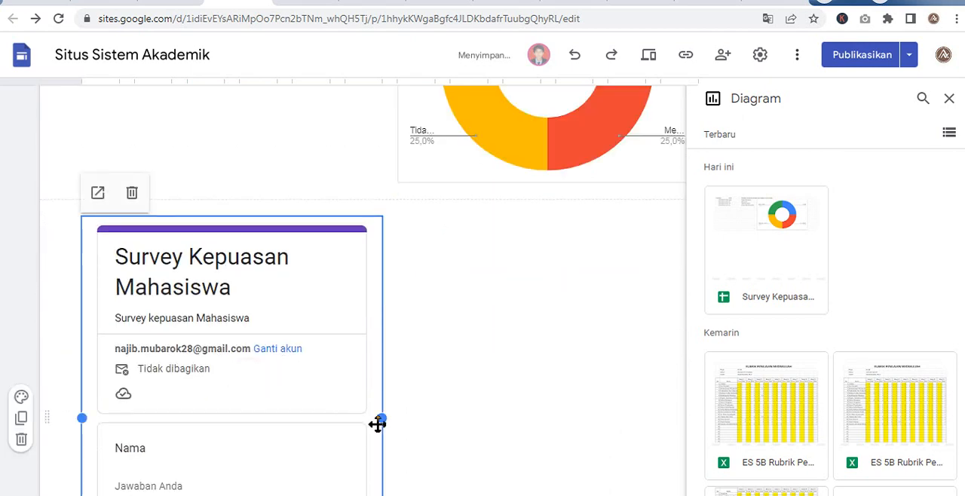
pyautogui.moveTo(382, 418); pyautogui.dragTo(330, 416)
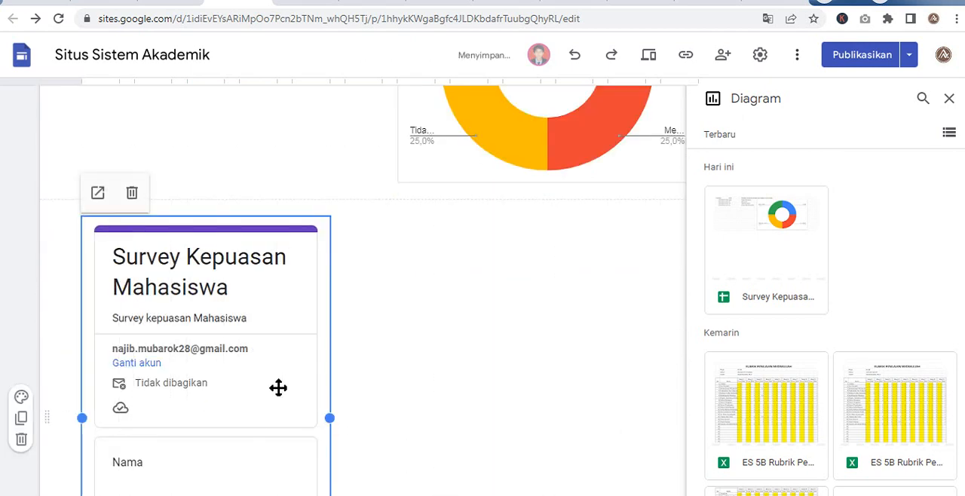
pyautogui.moveTo(261, 267); pyautogui.dragTo(215, 341)
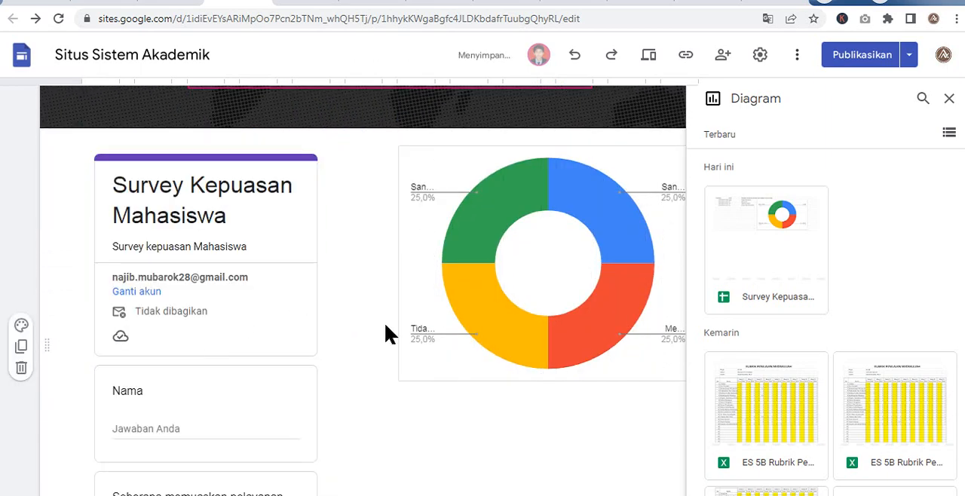
# - Enlarge the donut chart from its lower-left corner until it sits close beside the survey form
pyautogui.click(459, 283)
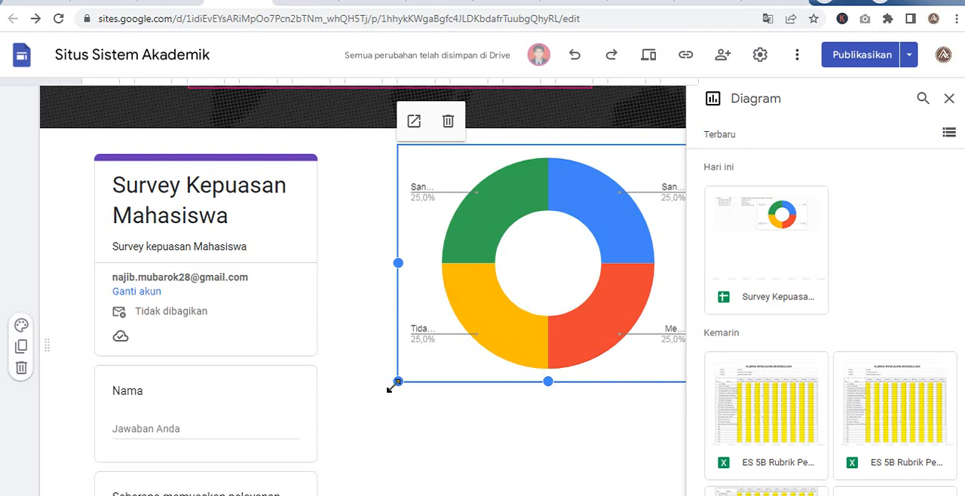
pyautogui.moveTo(390, 386); pyautogui.dragTo(350, 424)
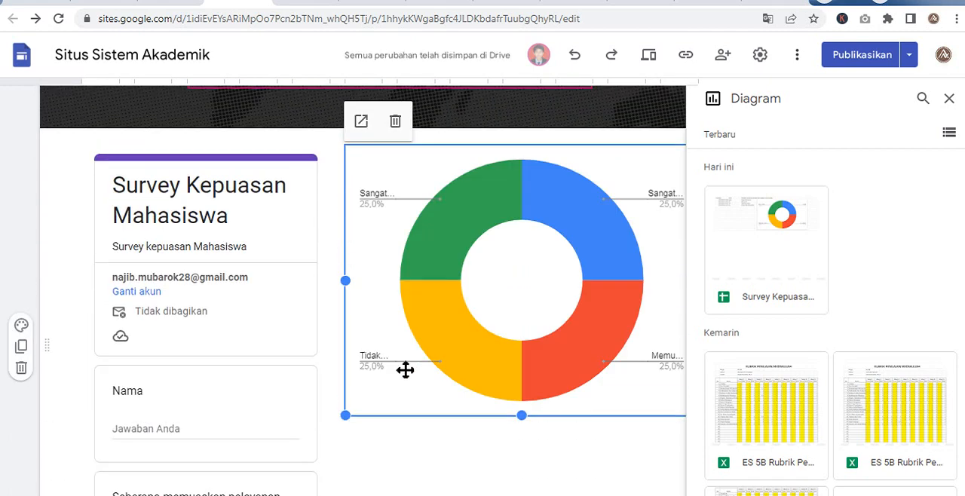
pyautogui.click(412, 438)
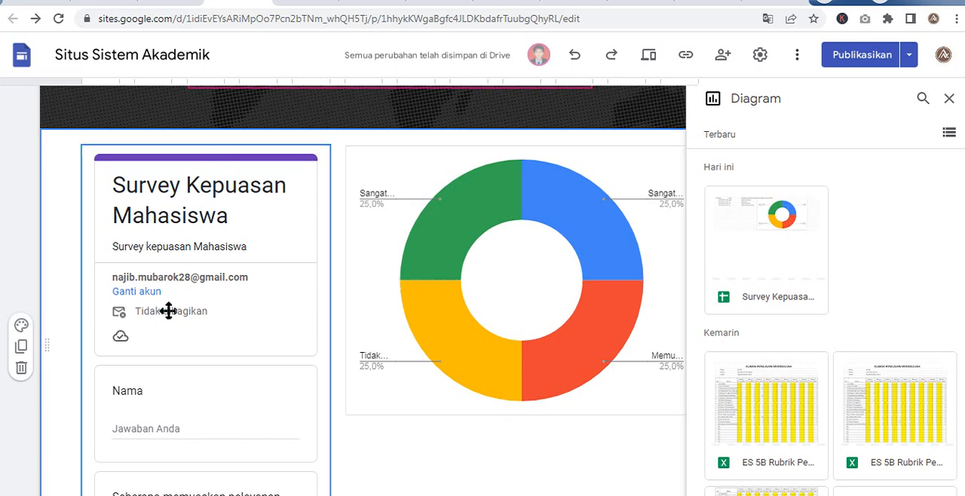
pyautogui.scroll(3, 170, 310)
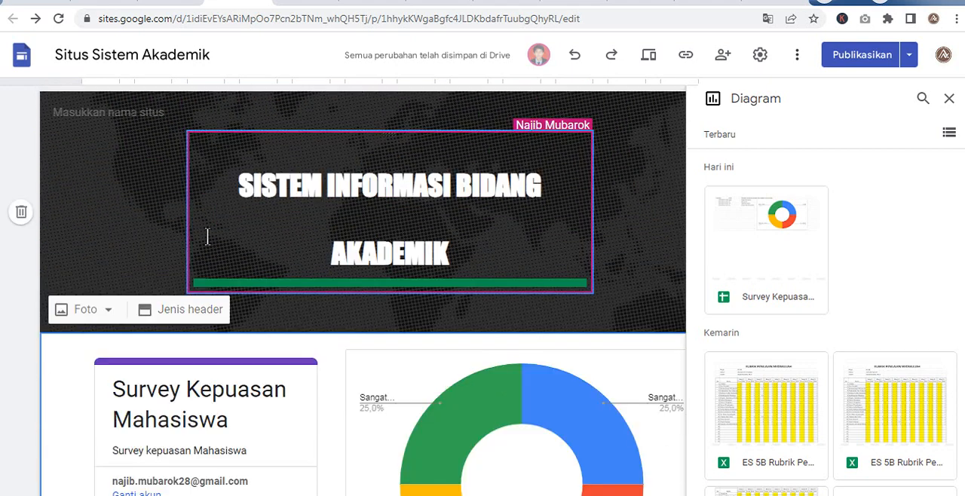
pyautogui.scroll(-2, 478, 383)
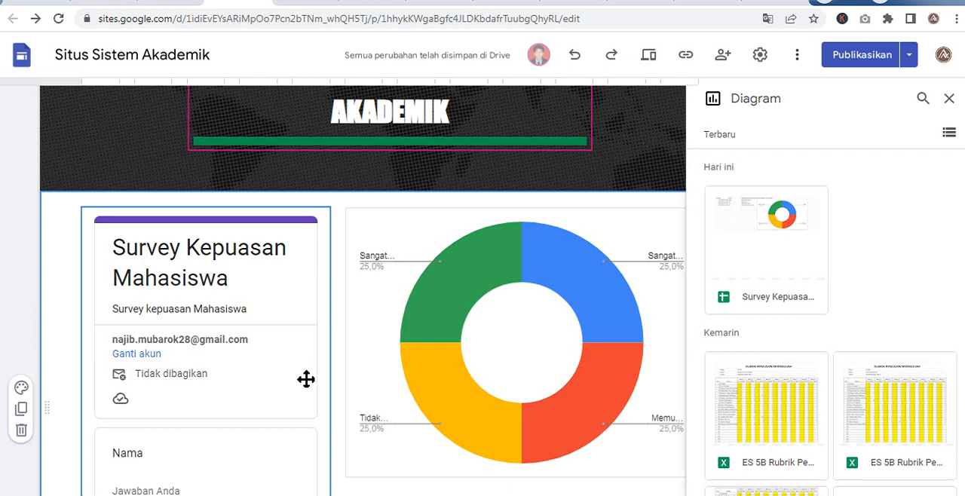
pyautogui.scroll(2, 305, 379)
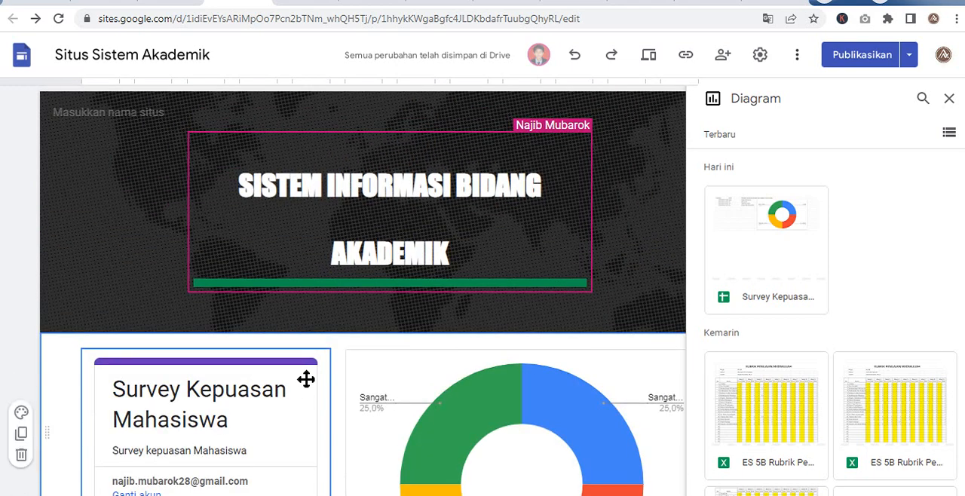
pyautogui.scroll(-1, 181, 472)
pyautogui.scroll(-1, 283, 393)
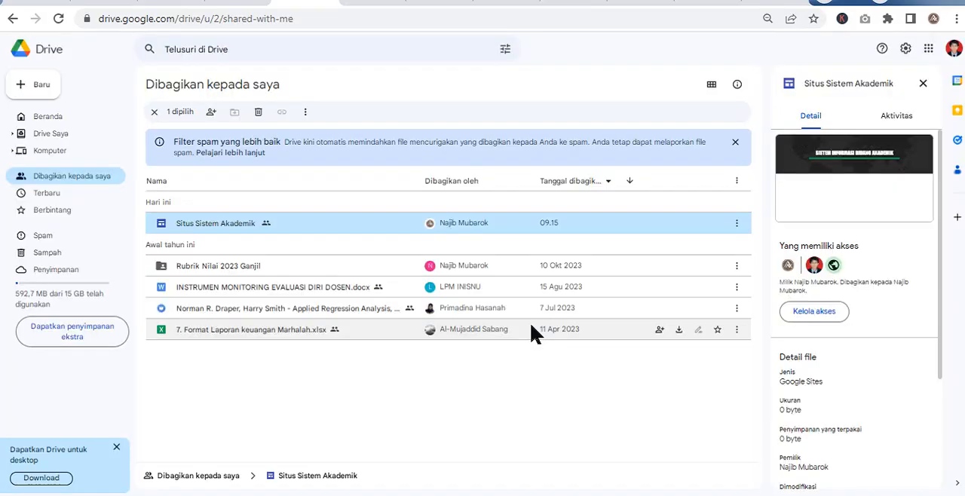
# - Switch to Google Drive and open the access settings of the coba folder in Drive Saya
pyautogui.press('Return')
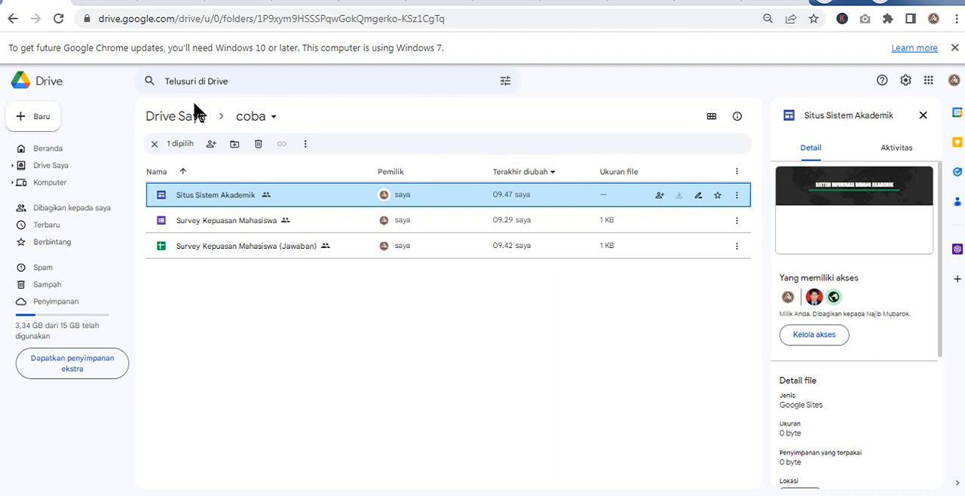
pyautogui.click(167, 126)
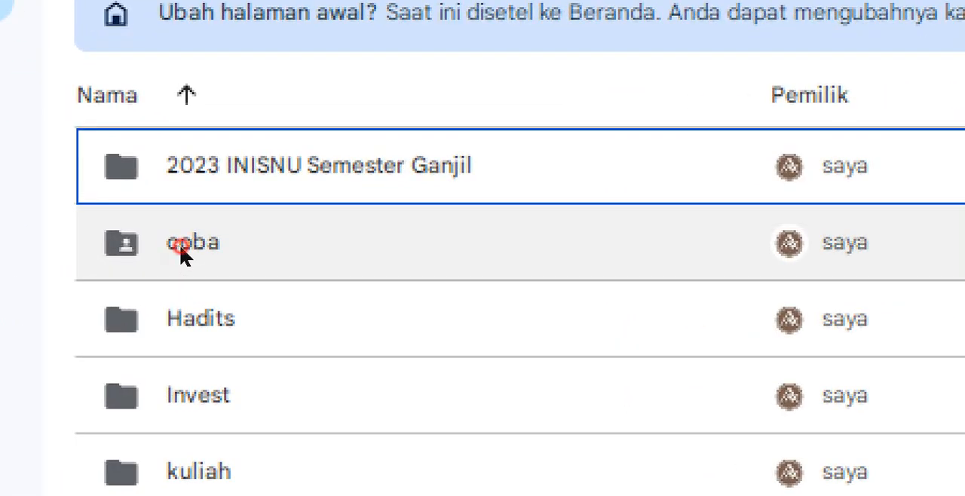
pyautogui.click(181, 251)
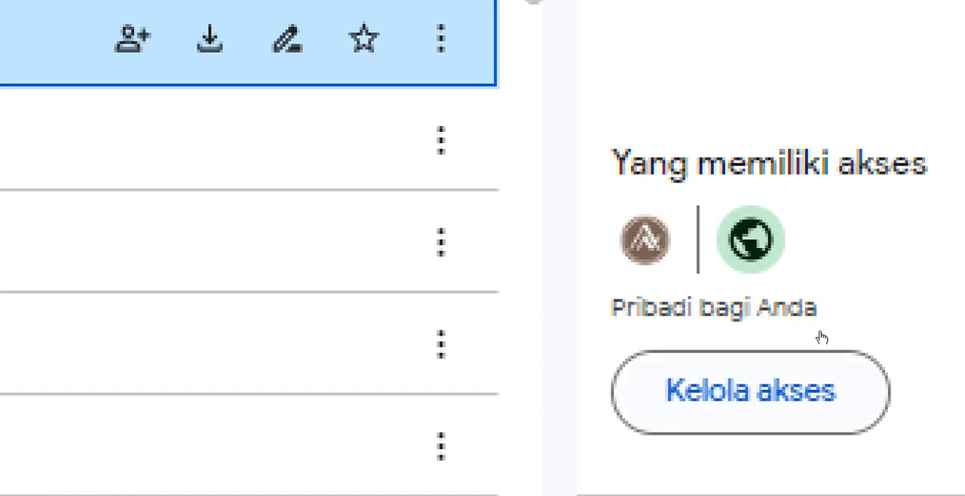
pyautogui.click(821, 332)
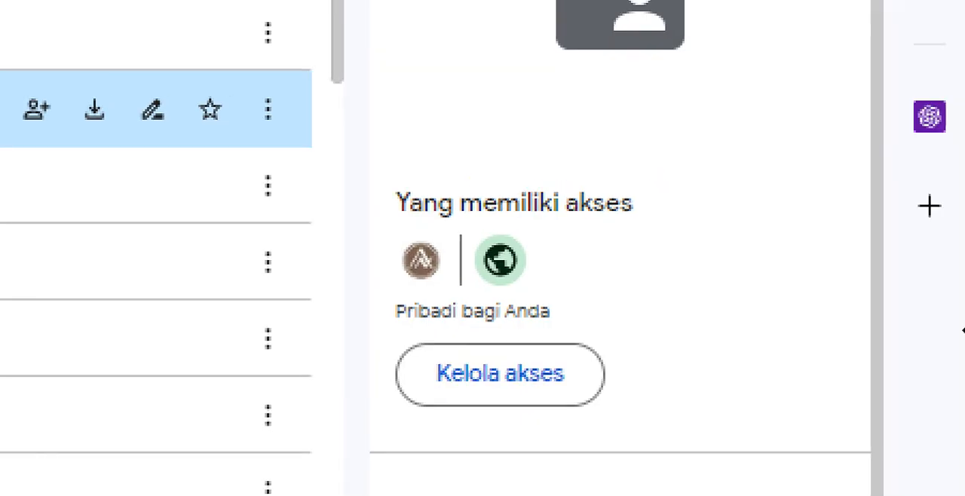
pyautogui.click(815, 334)
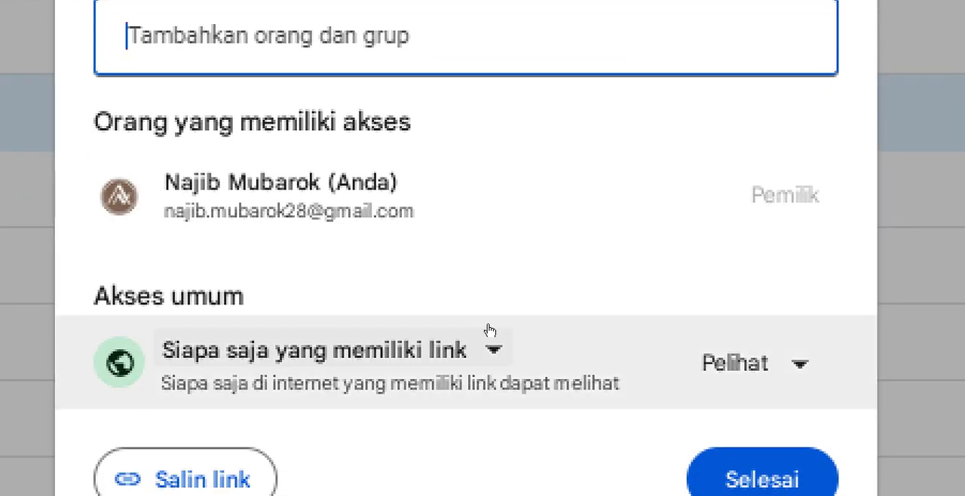
# - Choose Siapa saja yang memiliki link as the coba folder's general access, with the Pelihat role, and close the sharing settings
pyautogui.click(488, 332)
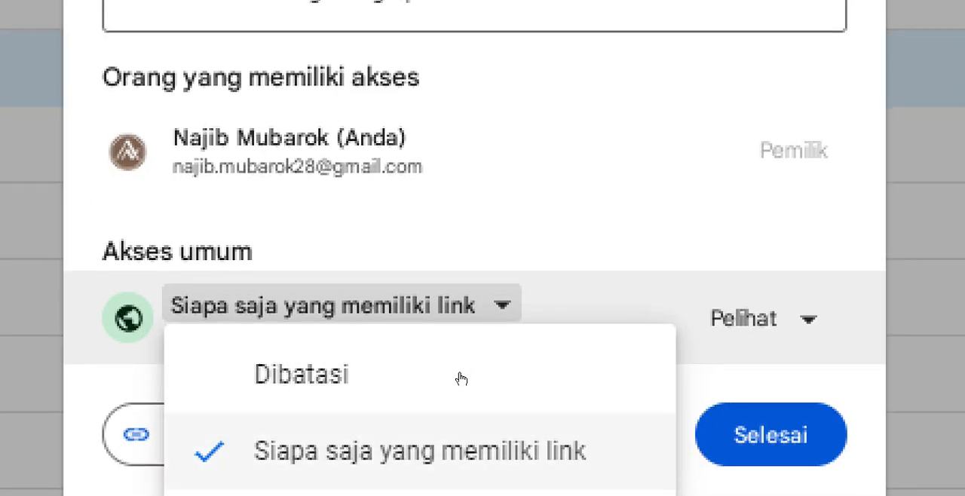
pyautogui.click(459, 377)
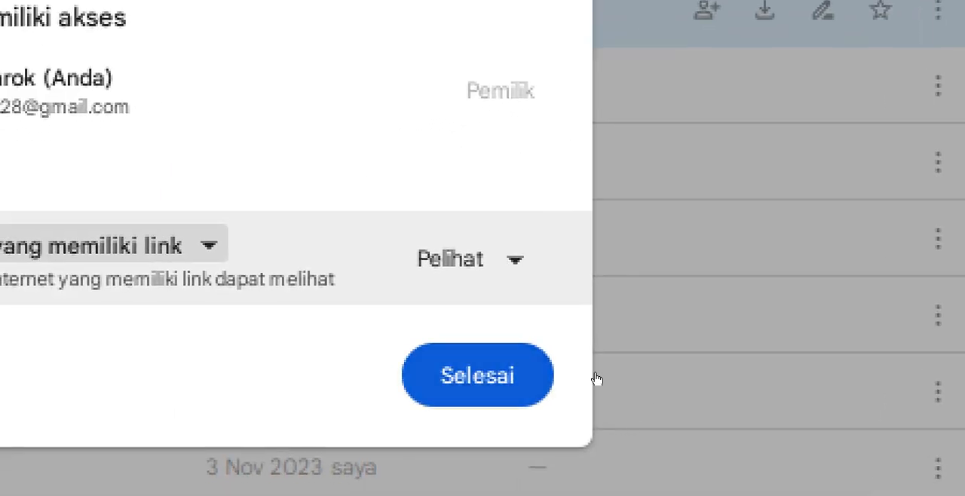
pyautogui.click(596, 379)
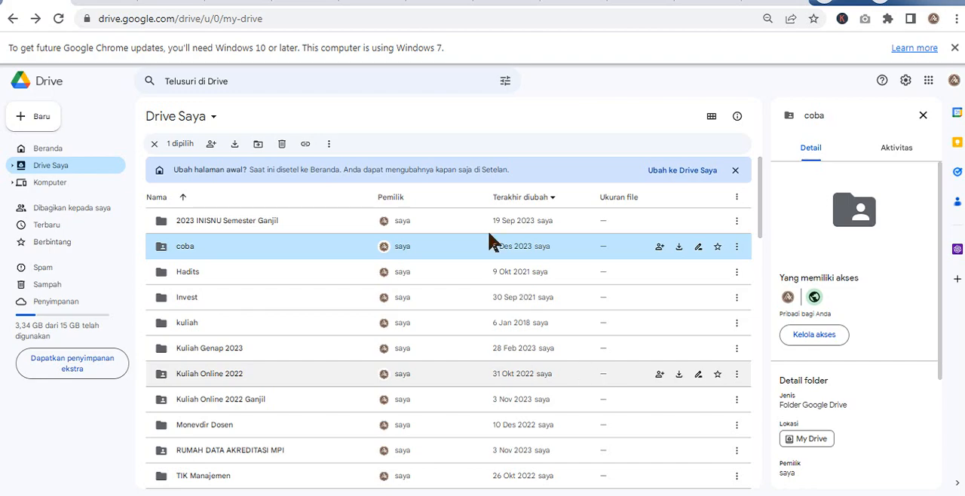
# - Open the coba folder to view its files and return to the Situs Sistem Akademik site editor
pyautogui.doubleClick(168, 249)
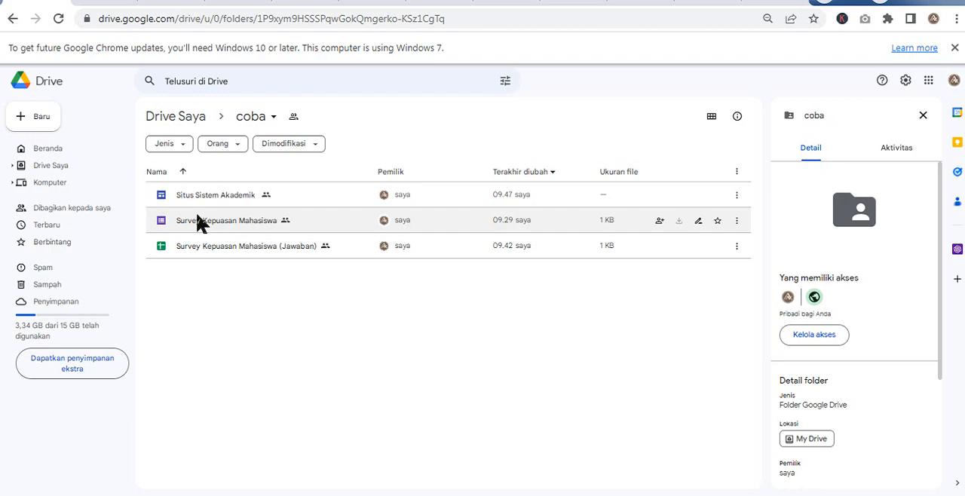
pyautogui.press('Tab')
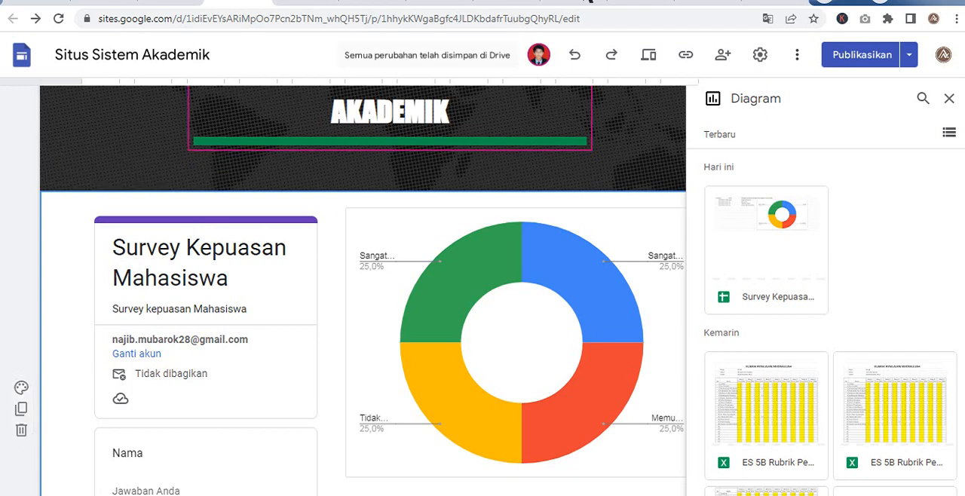
# - Review the Halaman Muka draft with its survey form and donut chart beside the published version, and publish the changes
pyautogui.click(862, 58)
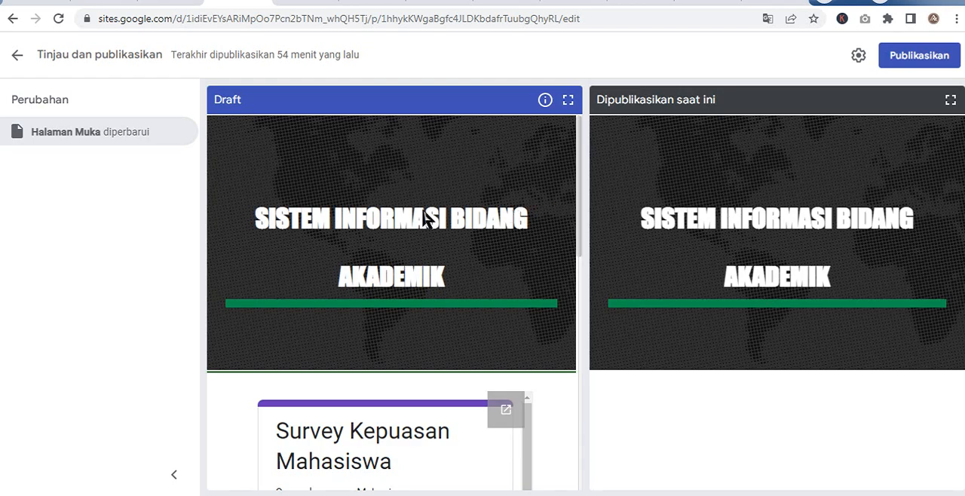
pyautogui.scroll(-7, 407, 279)
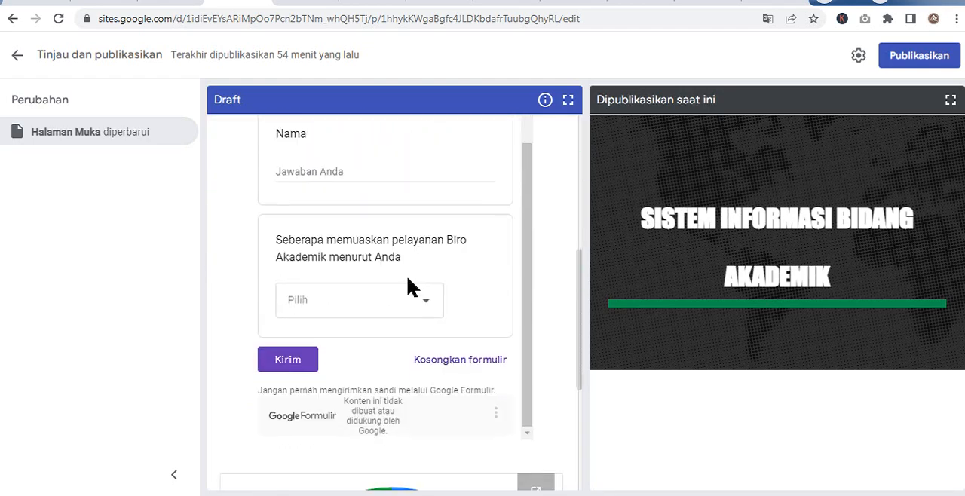
pyautogui.scroll(2, 407, 286)
pyautogui.scroll(-5, 453, 309)
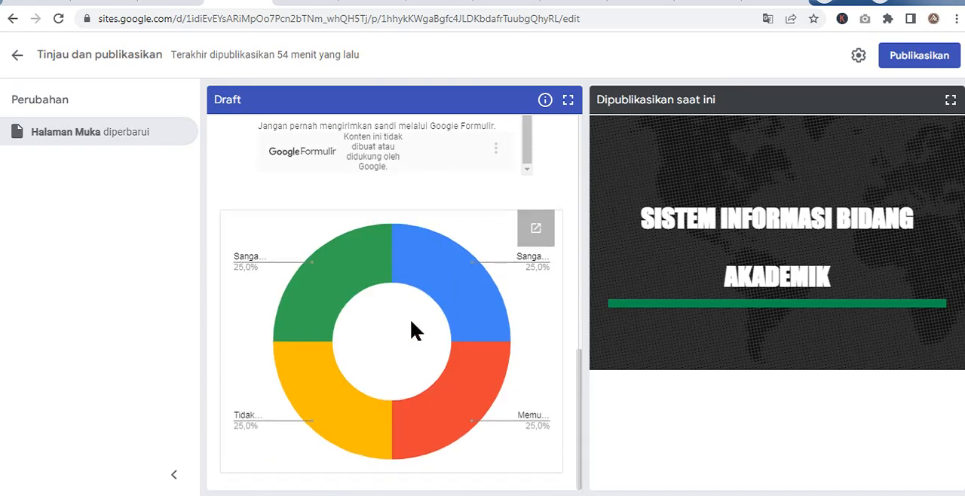
pyautogui.scroll(4, 410, 328)
pyautogui.scroll(5, 411, 322)
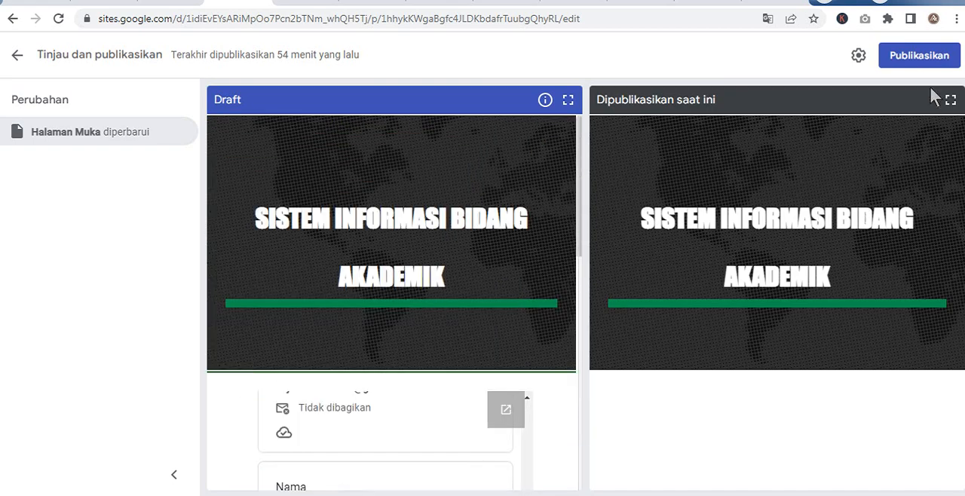
pyautogui.click(926, 61)
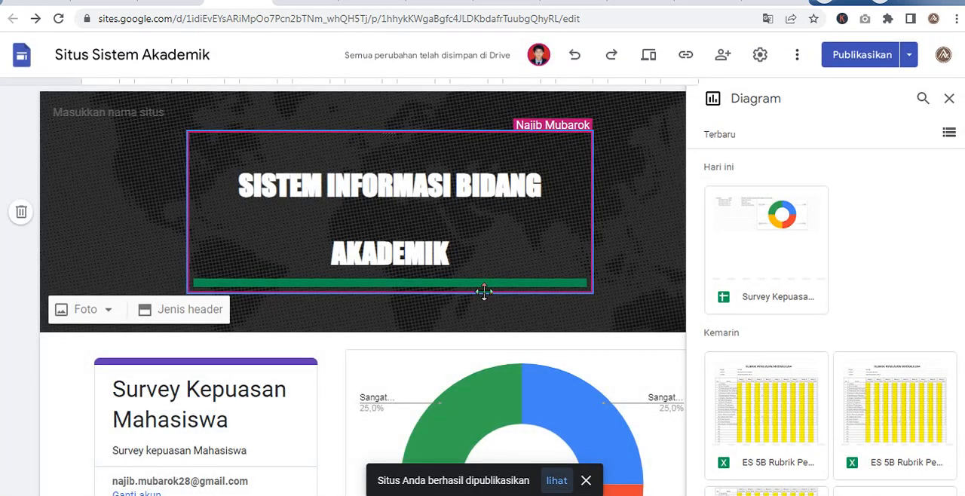
pyautogui.scroll(-2, 483, 288)
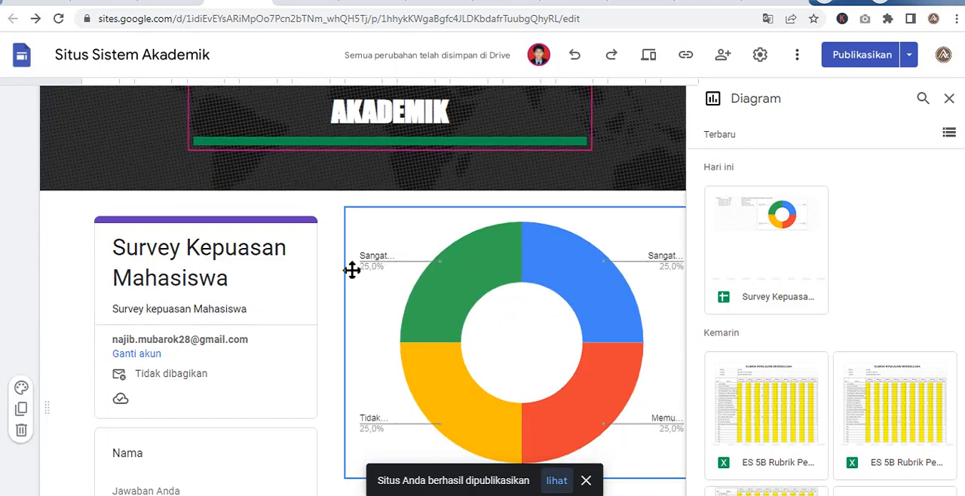
pyautogui.scroll(2, 353, 270)
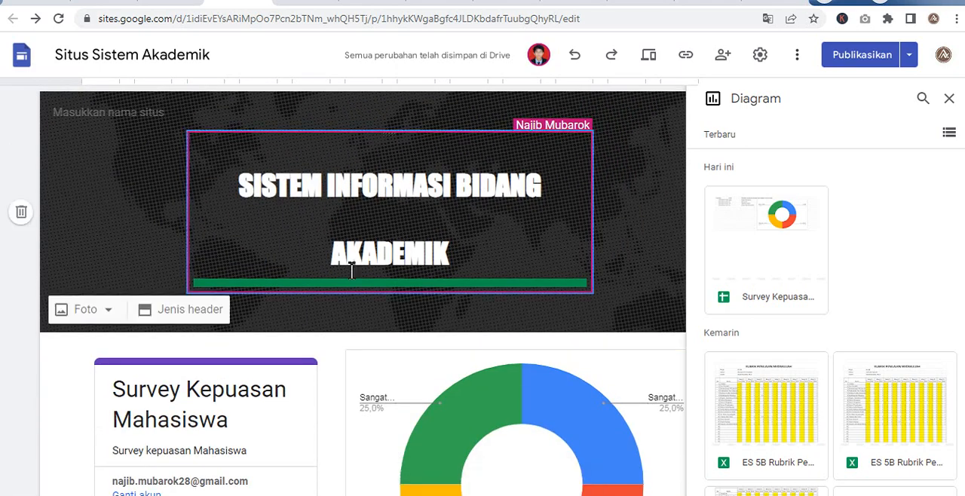
# - Open the published site at sites.google.com/view/sistemakademik2023 in a new browser tab
pyautogui.hotkey('ctrl', 't')
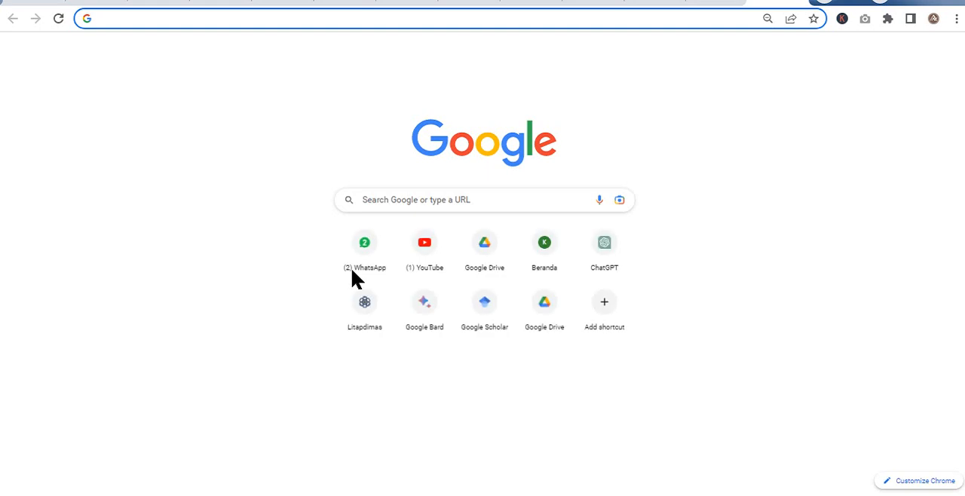
pyautogui.write('site')
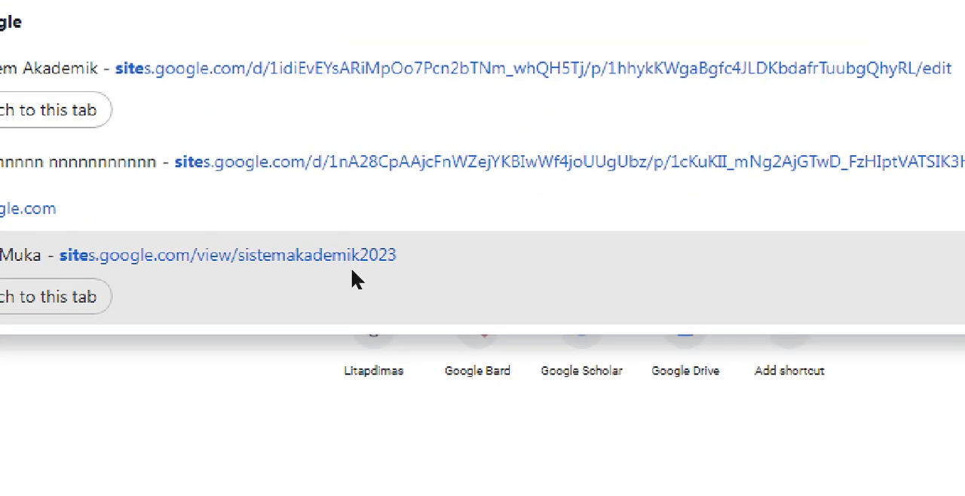
pyautogui.write('s')
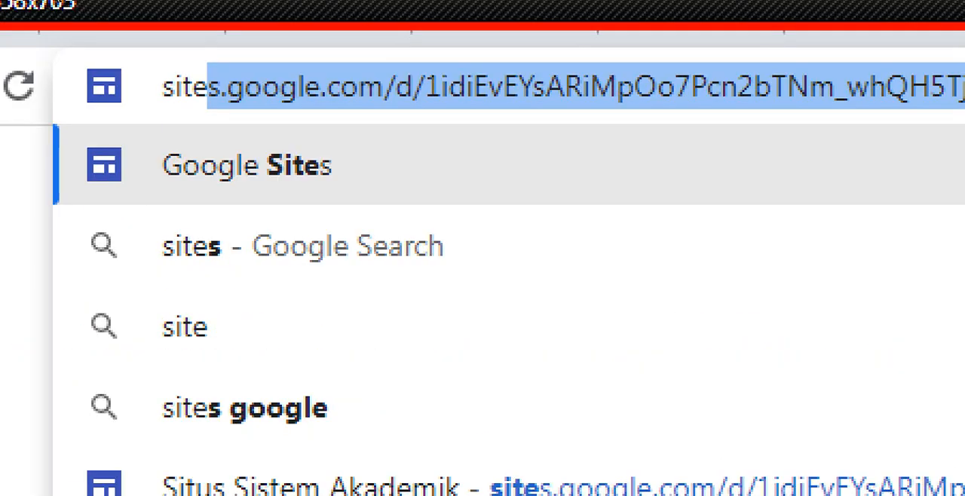
pyautogui.write('s.goog')
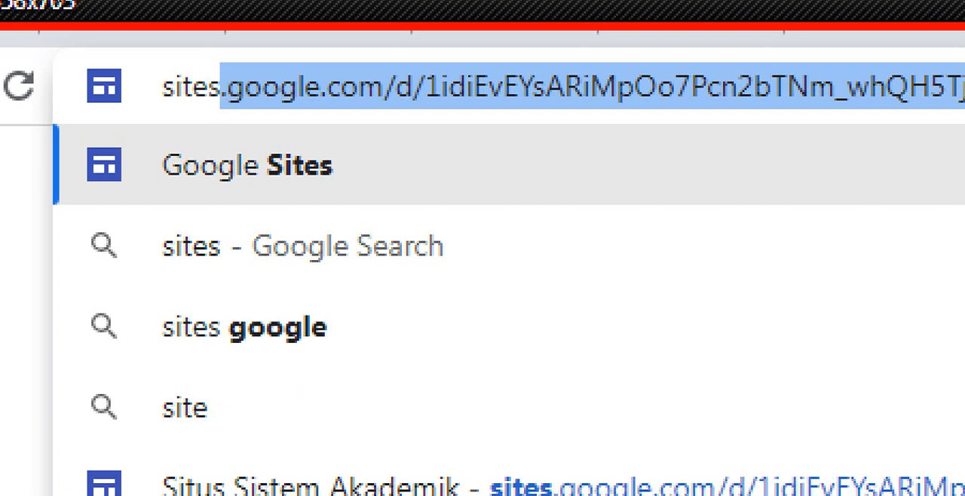
pyautogui.write('le.c')
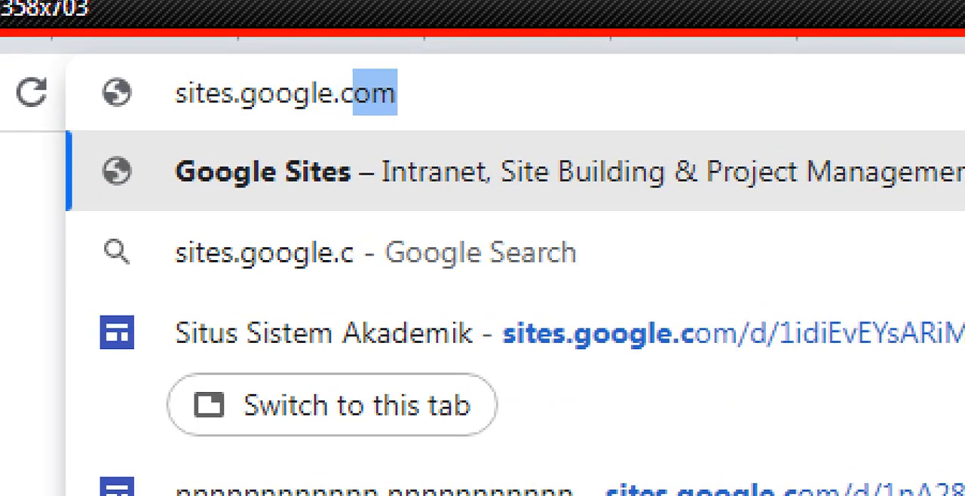
pyautogui.write('om/vie')
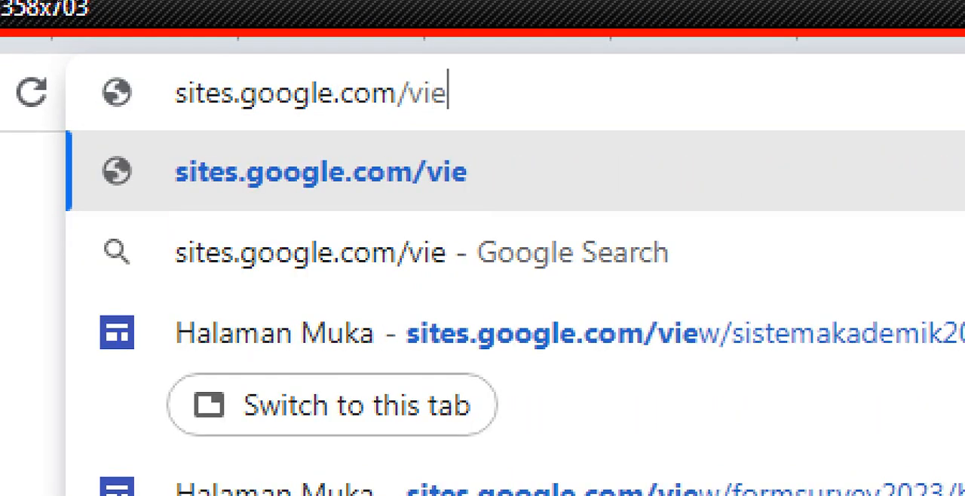
pyautogui.write('w/sis')
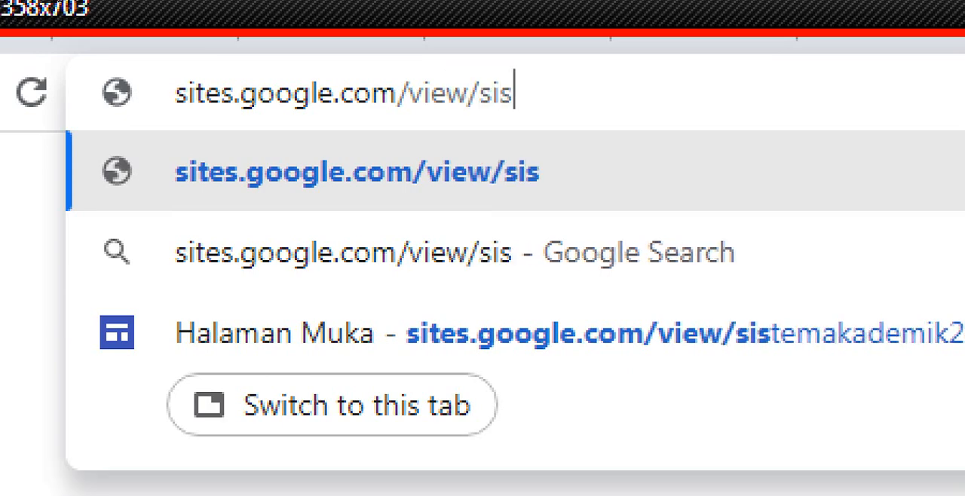
pyautogui.write('temakademik29')
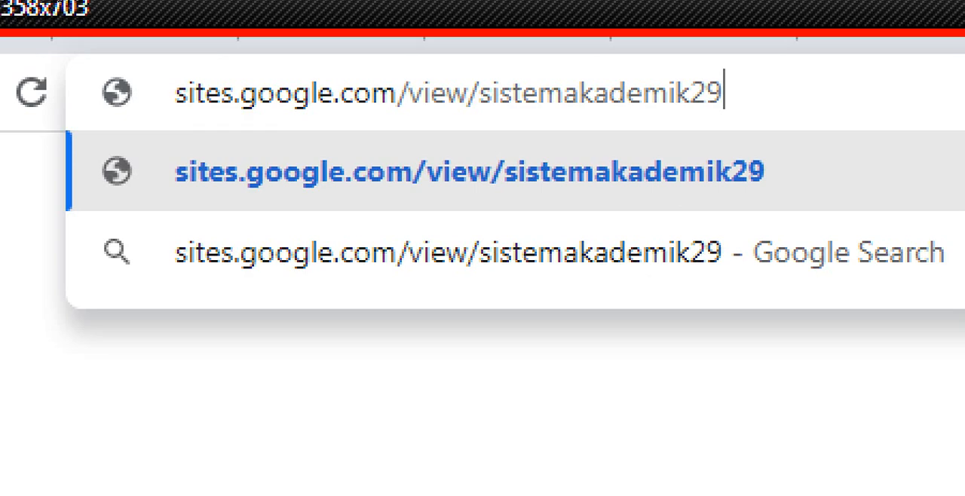
pyautogui.press('BackSpace')
pyautogui.write('-')
pyautogui.press('BackSpace')
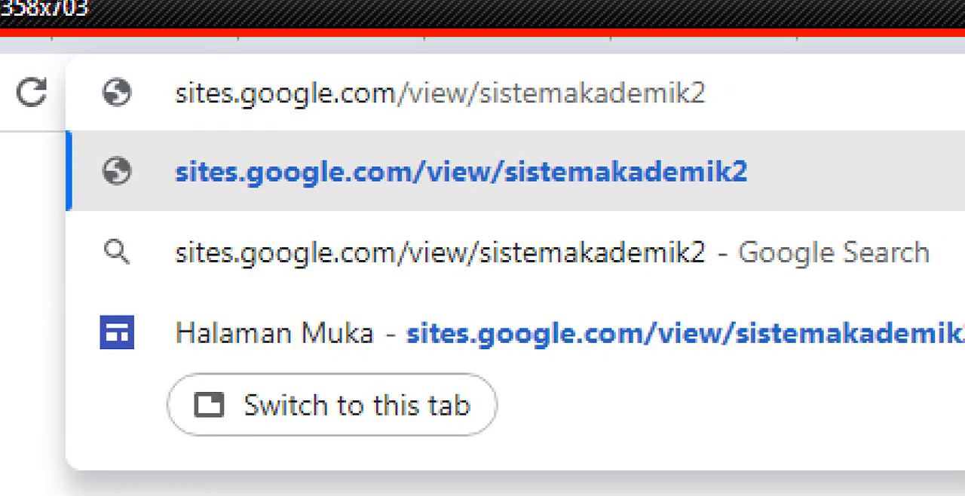
pyautogui.write('023')
pyautogui.press('Return')
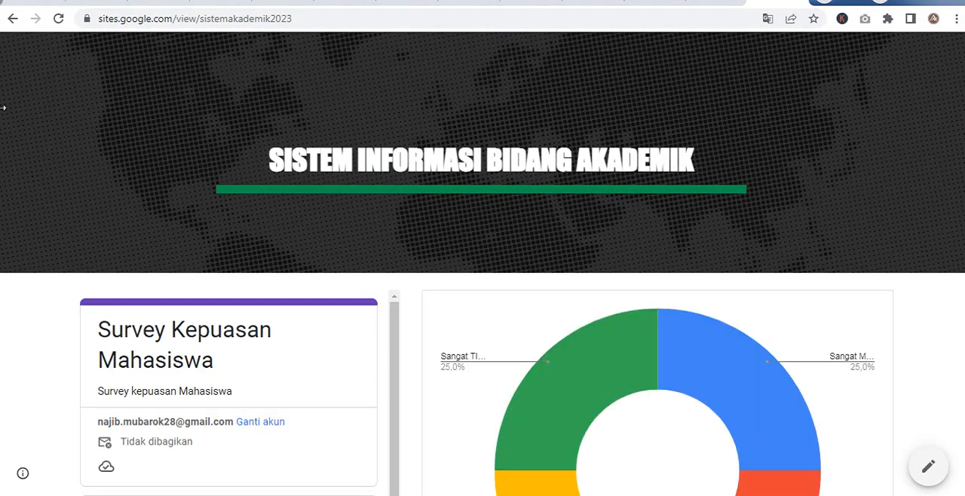
# - Submit a response in the embedded survey form with a respondent's name and the rating Sangat Memuaskan, and reload the page to refresh the chart
pyautogui.scroll(-3, 240, 190)
pyautogui.scroll(-3, 225, 277)
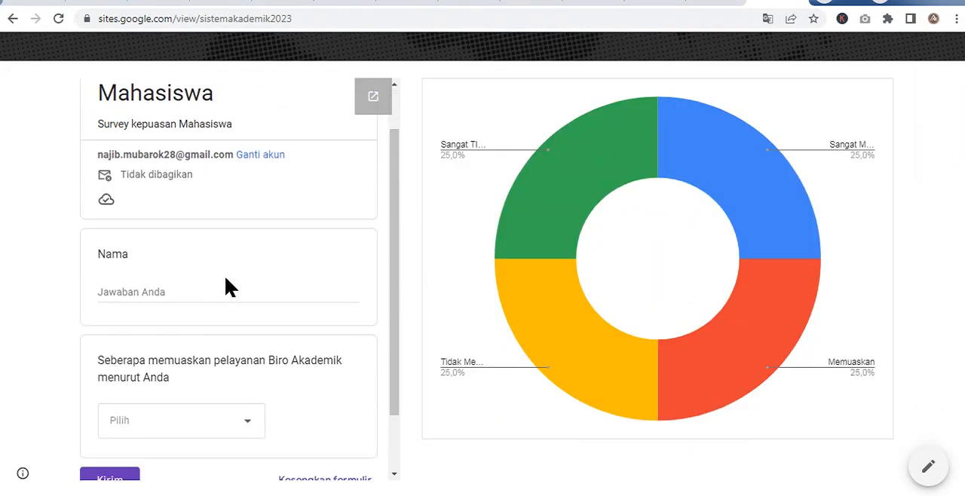
pyautogui.scroll(3, 222, 334)
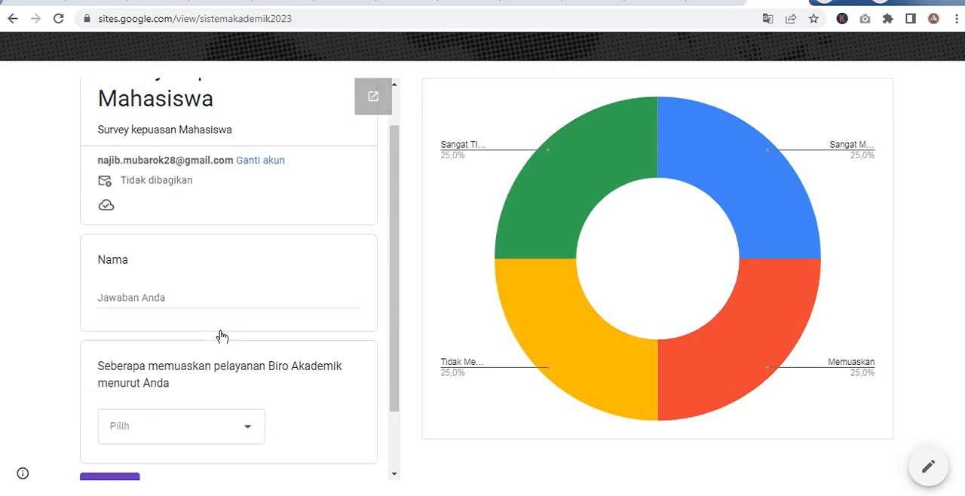
pyautogui.scroll(-1, 109, 305)
pyautogui.scroll(-1, 108, 304)
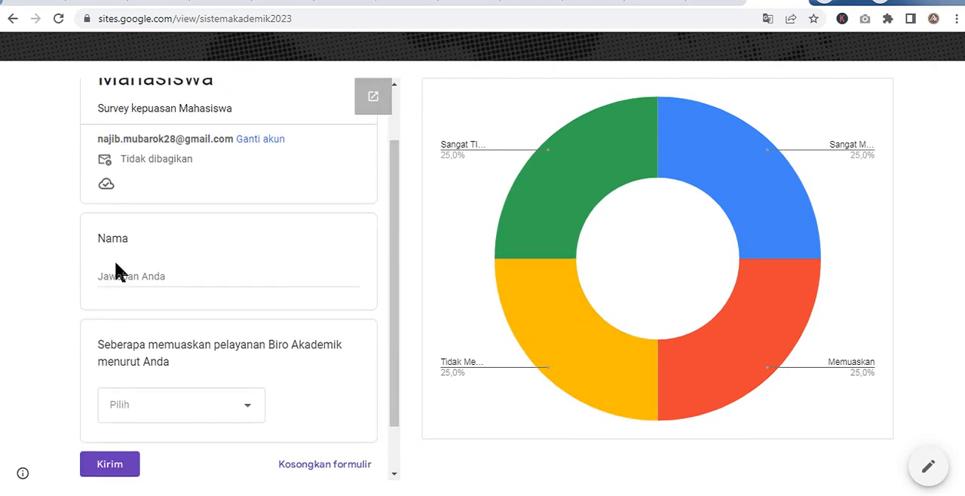
pyautogui.click(119, 276)
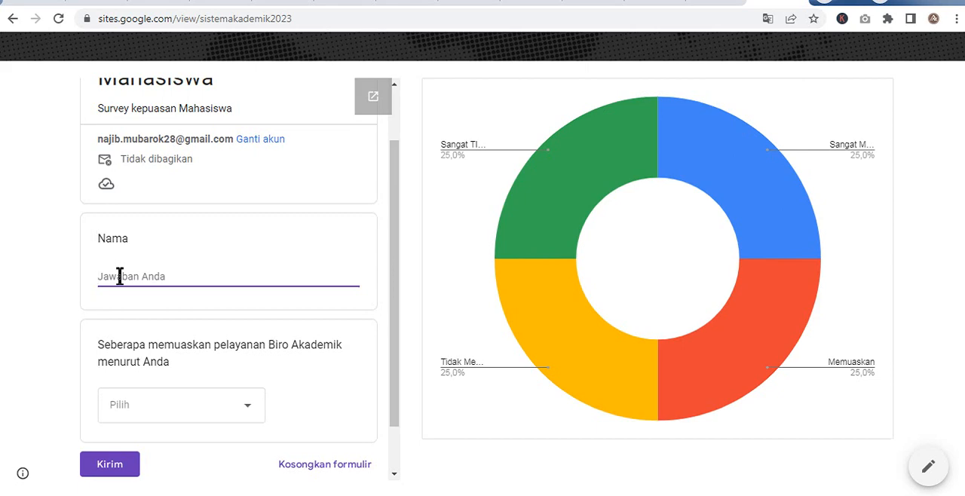
pyautogui.write('Wati')
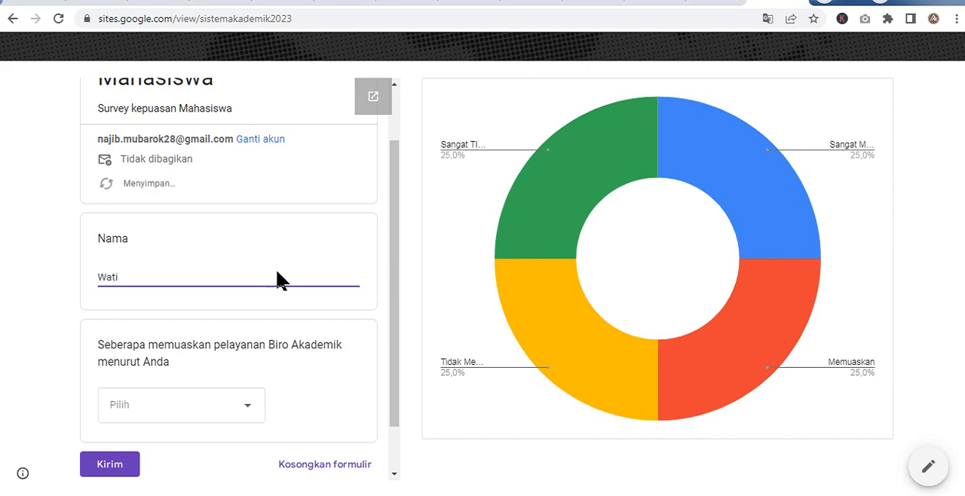
pyautogui.click(132, 407)
pyautogui.click(133, 305)
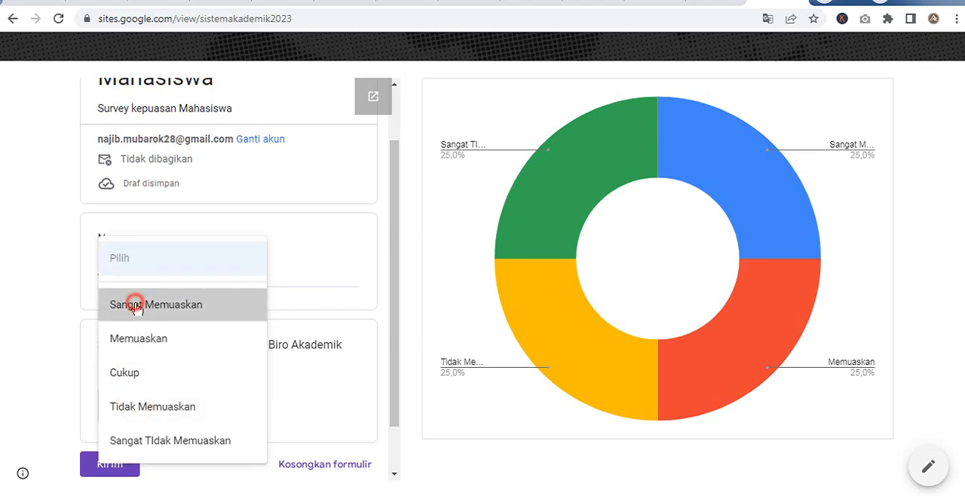
pyautogui.click(107, 474)
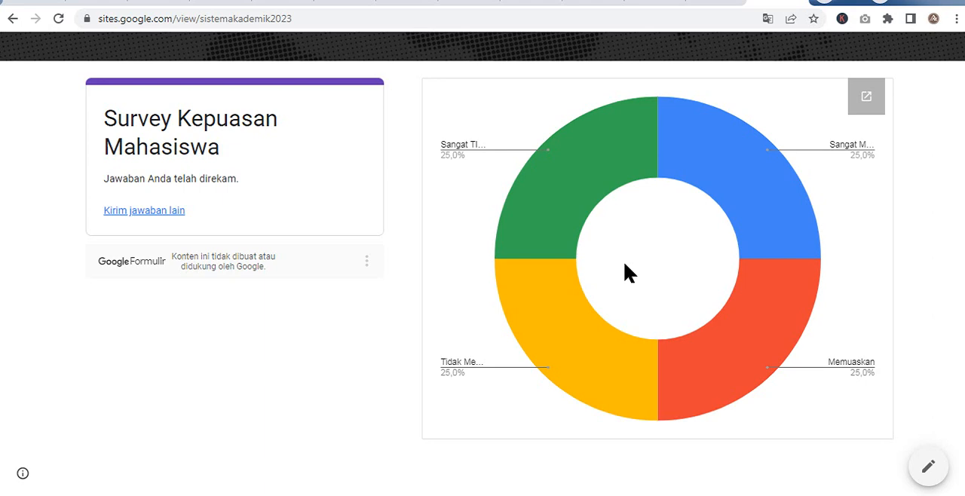
pyautogui.press('F5')
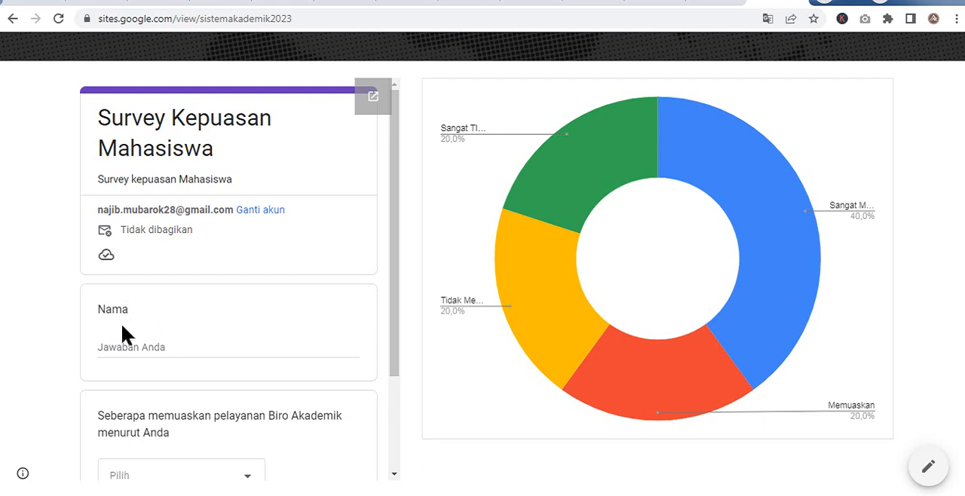
# - Submit another survey response under a different respondent's name, again rated Sangat Memuaskan, and reload the published site
pyautogui.click(122, 345)
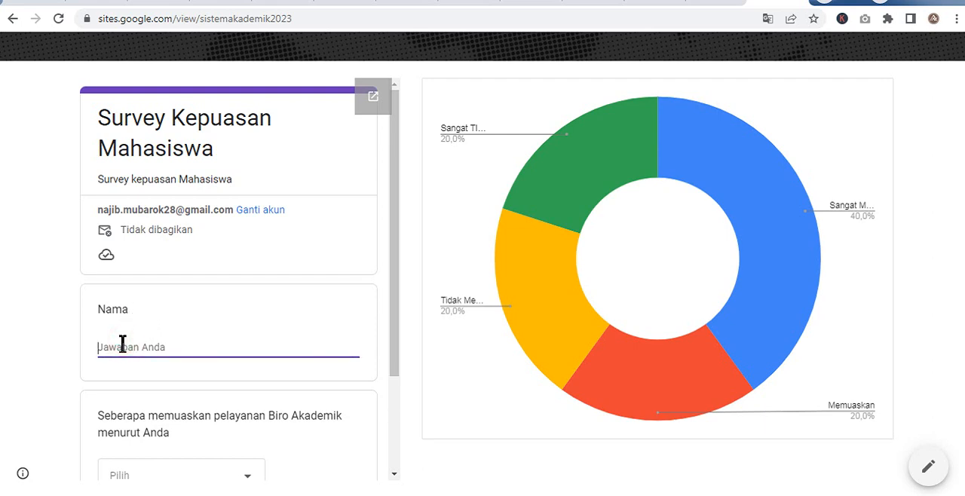
pyautogui.write('Anton')
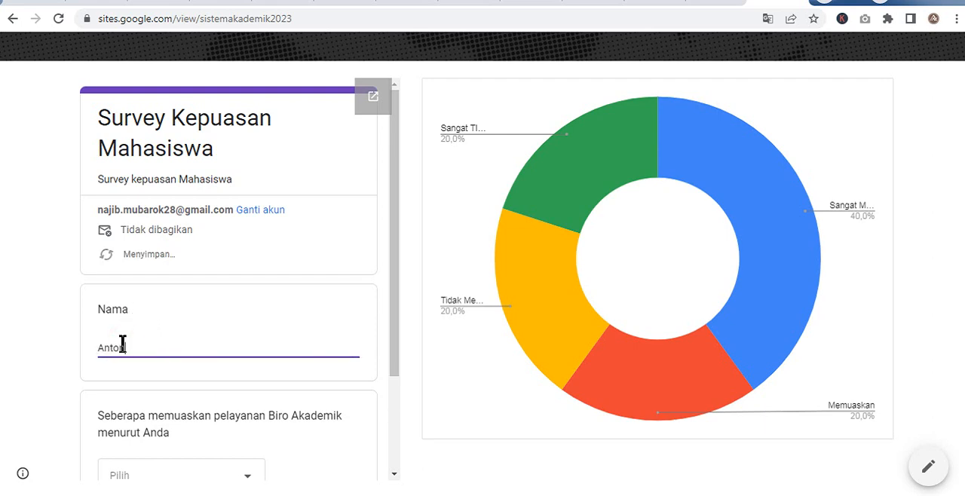
pyautogui.scroll(-3, 123, 347)
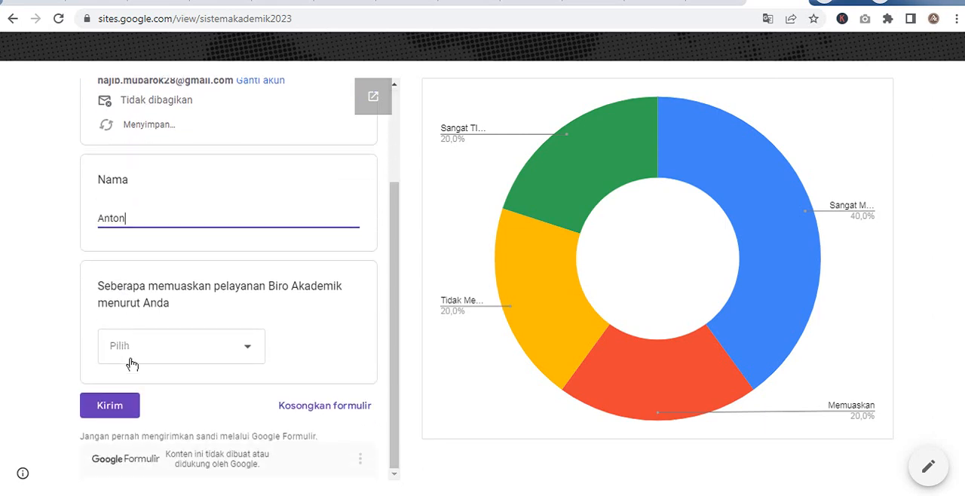
pyautogui.click(129, 351)
pyautogui.click(139, 306)
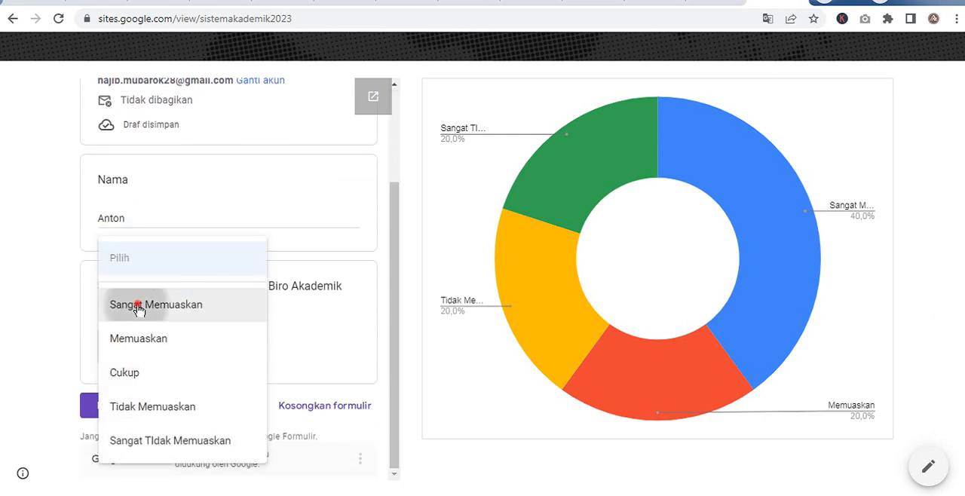
pyautogui.click(111, 400)
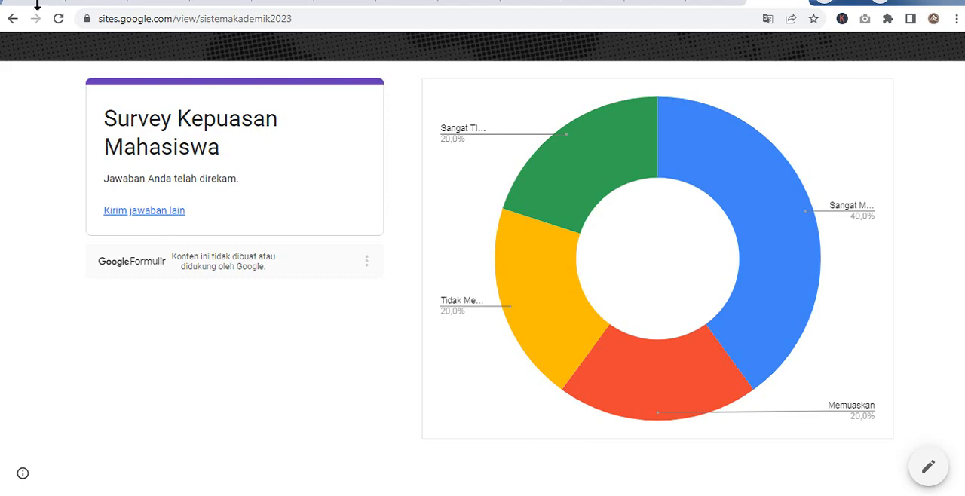
pyautogui.click(59, 19)
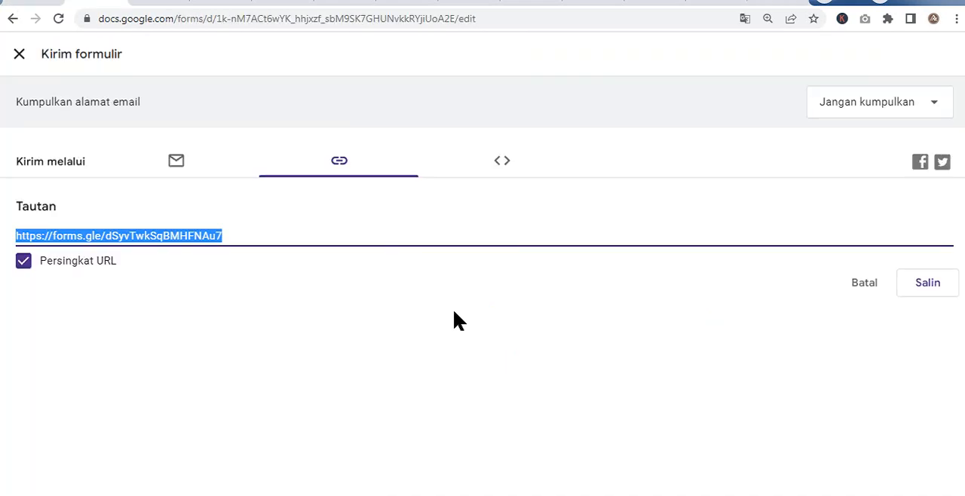
# - Switch to the Survey Kepuasan Mahasiswa form editor, dismiss the Kirim formulir dialog and open the form's preview
pyautogui.press('Escape')
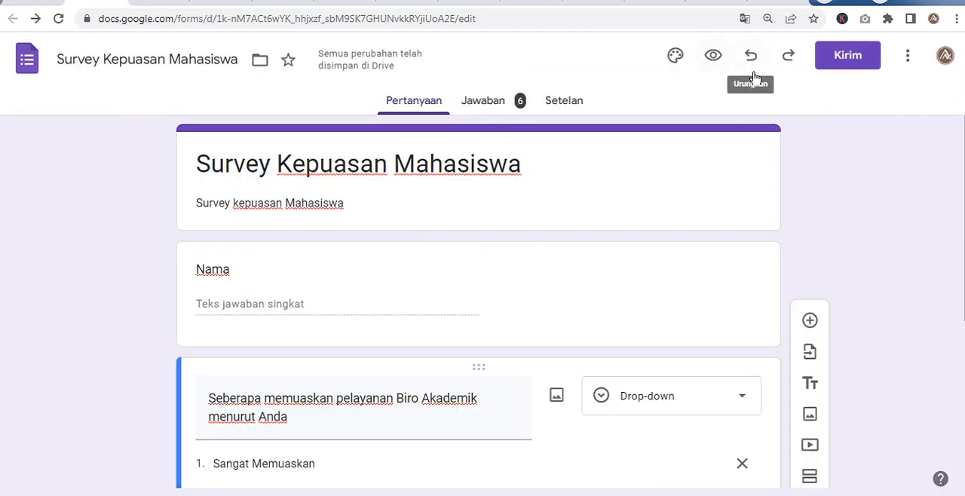
pyautogui.click(712, 56)
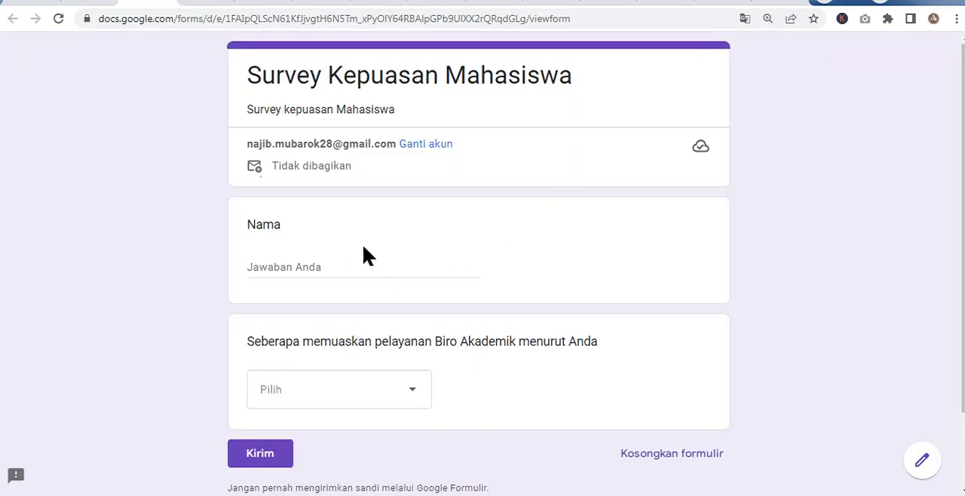
# - Return to the form editor's settings and turn on Batasi ke 1 jawaban to limit each respondent to one response
pyautogui.scroll(-1, 417, 164)
pyautogui.scroll(1, 417, 163)
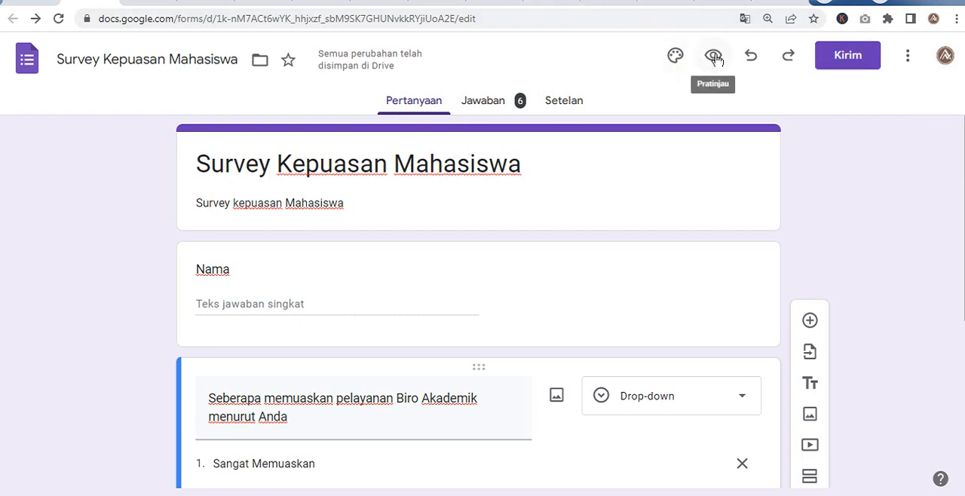
pyautogui.click(571, 102)
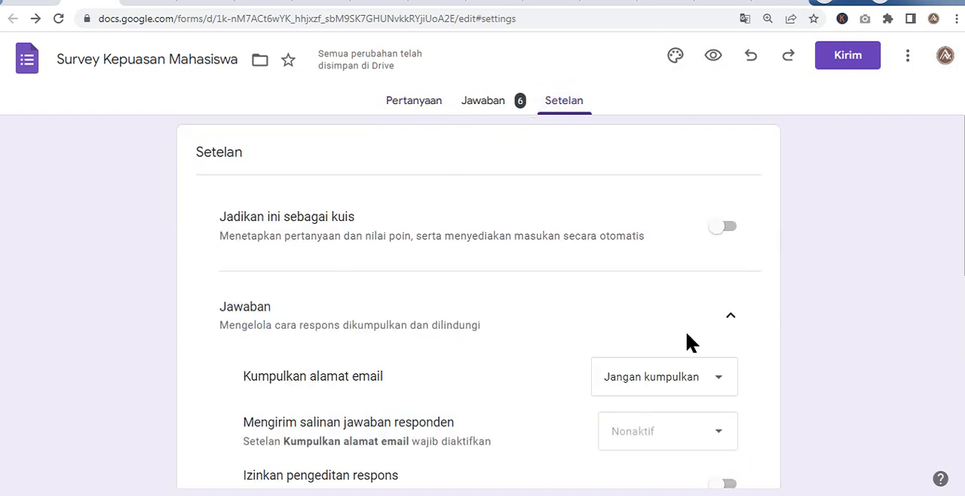
pyautogui.click(728, 317)
pyautogui.click(728, 316)
pyautogui.scroll(-2, 717, 339)
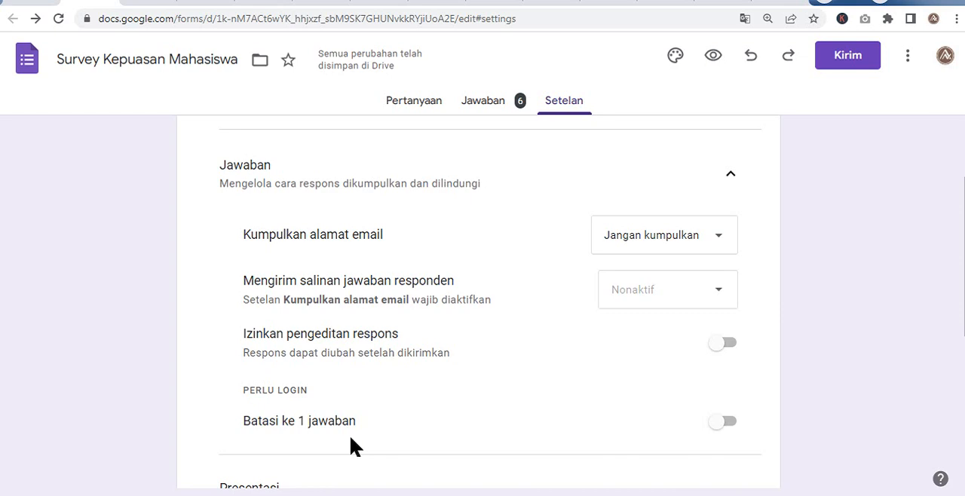
pyautogui.click(737, 419)
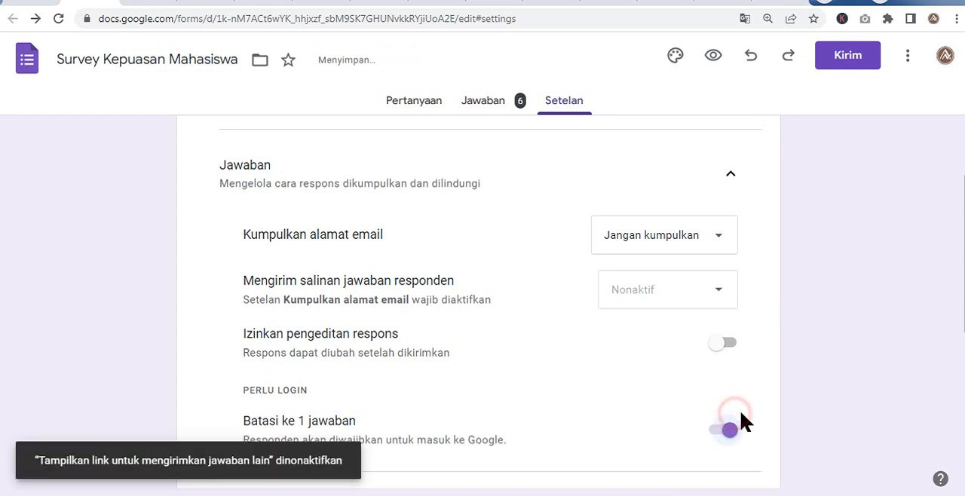
pyautogui.scroll(-1, 755, 423)
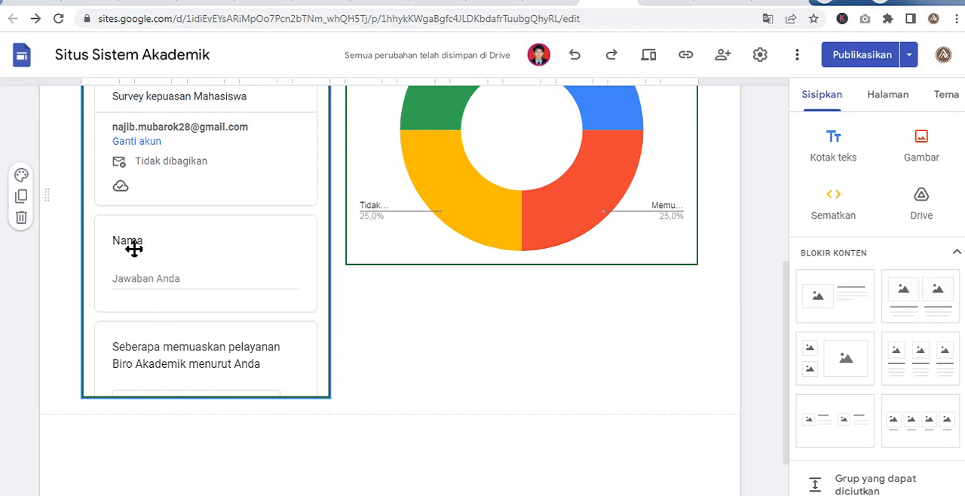
# - Switch to the published site and submit an embedded survey response with a respondent's name and the rating Tidak Memuaskan
pyautogui.click(134, 290)
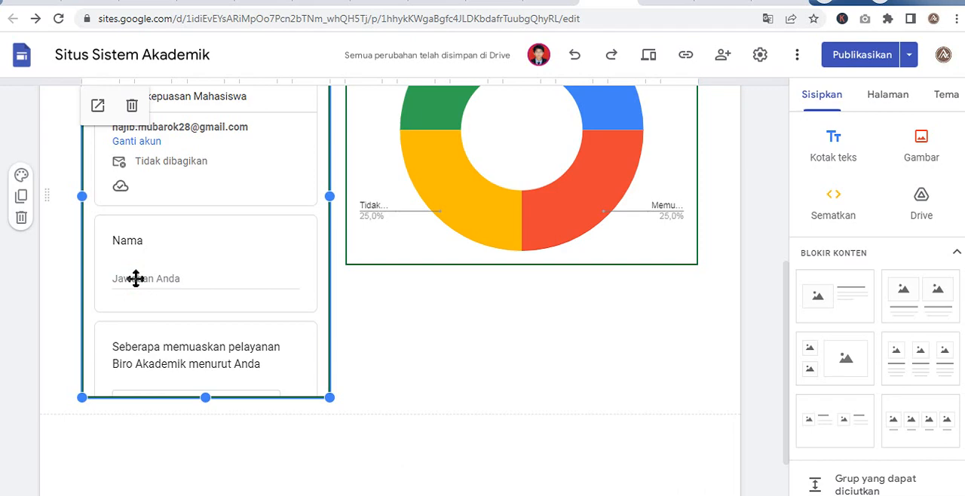
pyautogui.hotkey('ctrl', 'Tab')
pyautogui.hotkey('ctrl', 'Tab')
pyautogui.hotkey('ctrl', 'Tab')
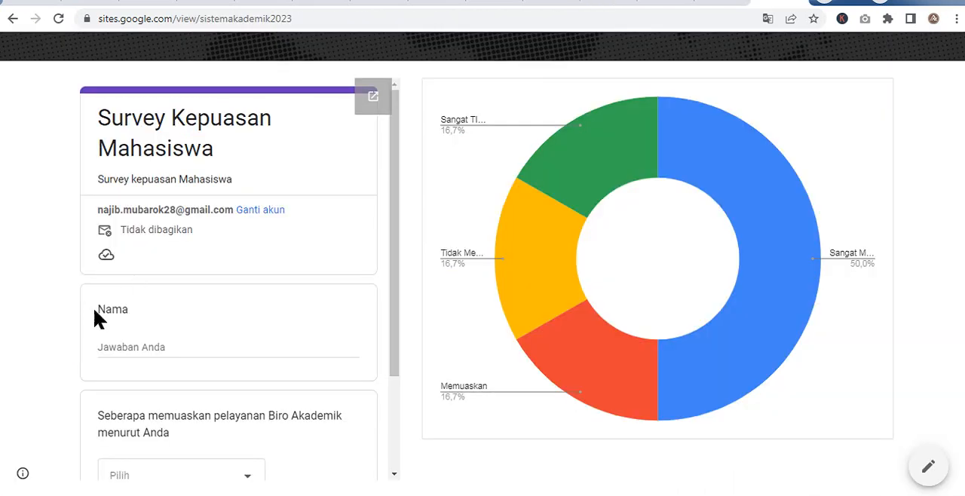
pyautogui.click(123, 339)
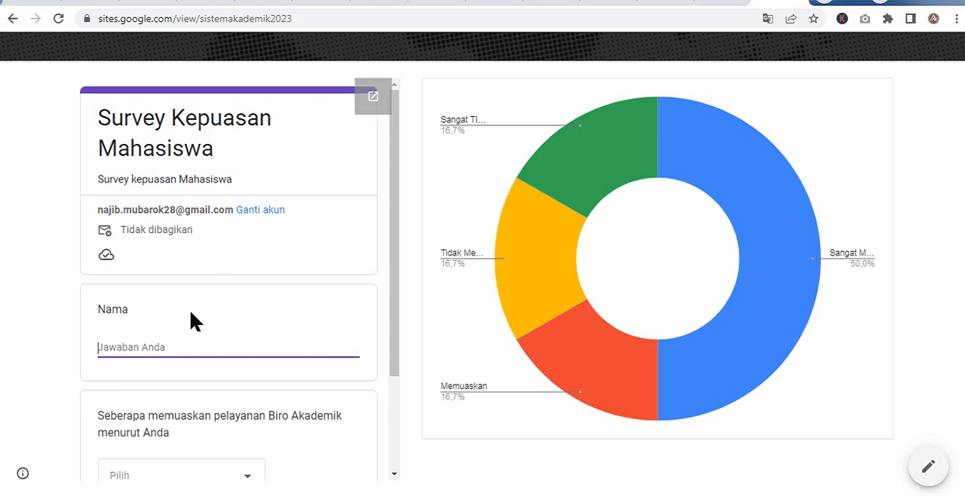
pyautogui.write('Andi')
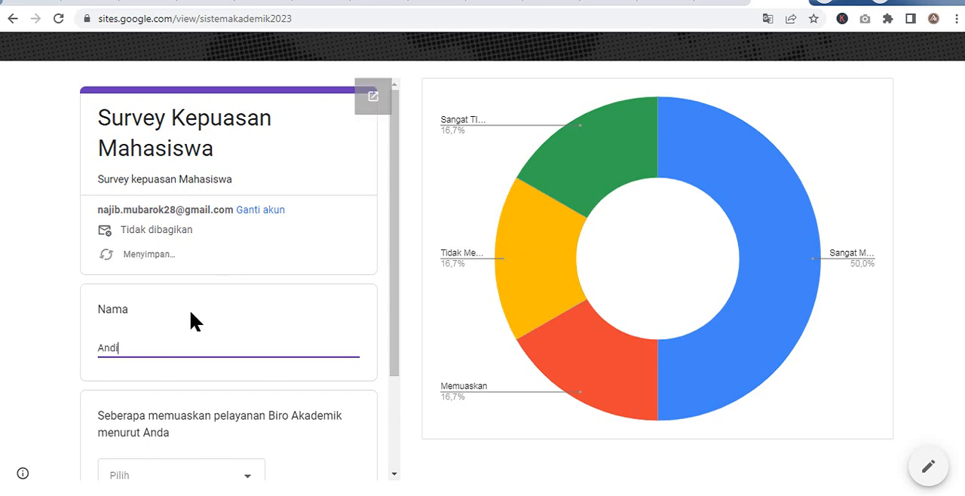
pyautogui.click(123, 477)
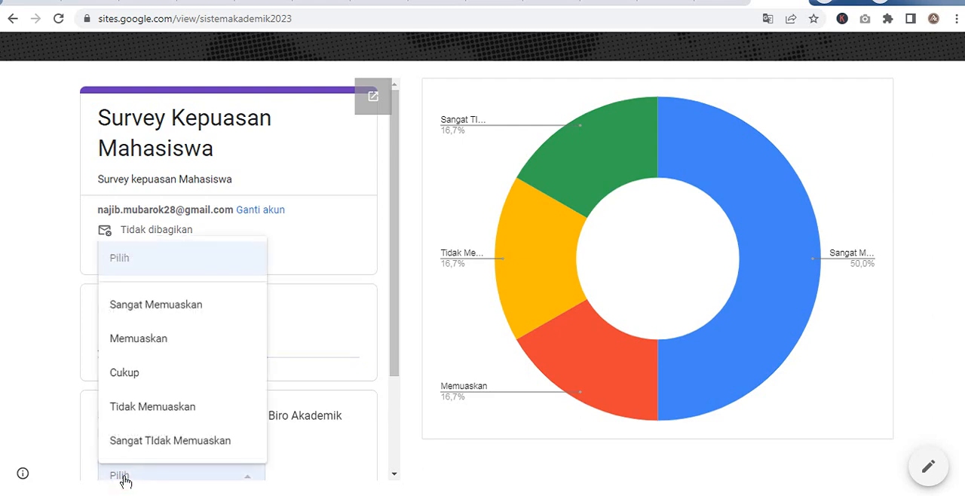
pyautogui.click(151, 407)
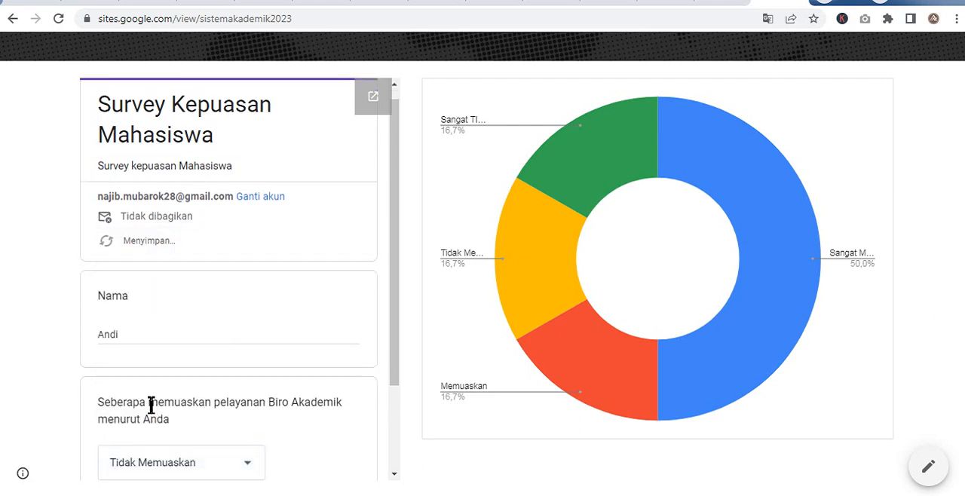
pyautogui.scroll(-3, 151, 406)
pyautogui.click(94, 405)
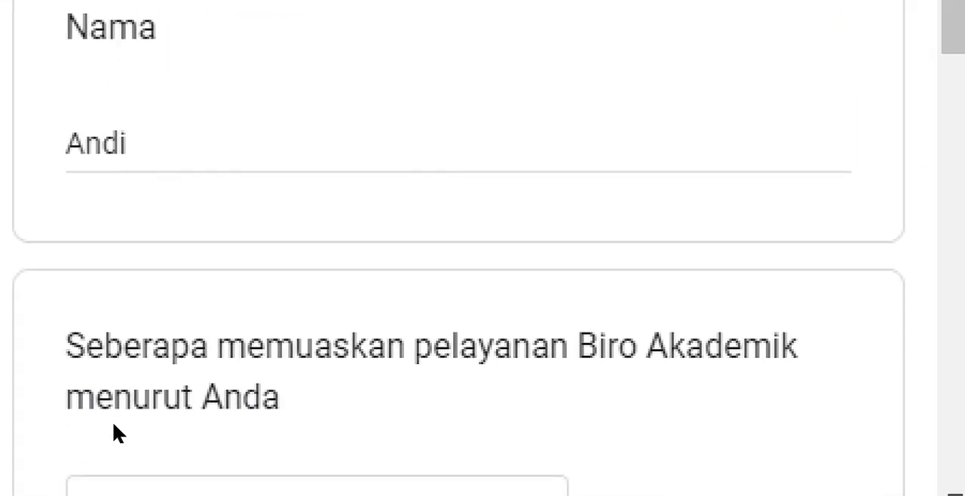
pyautogui.scroll(-2, 114, 424)
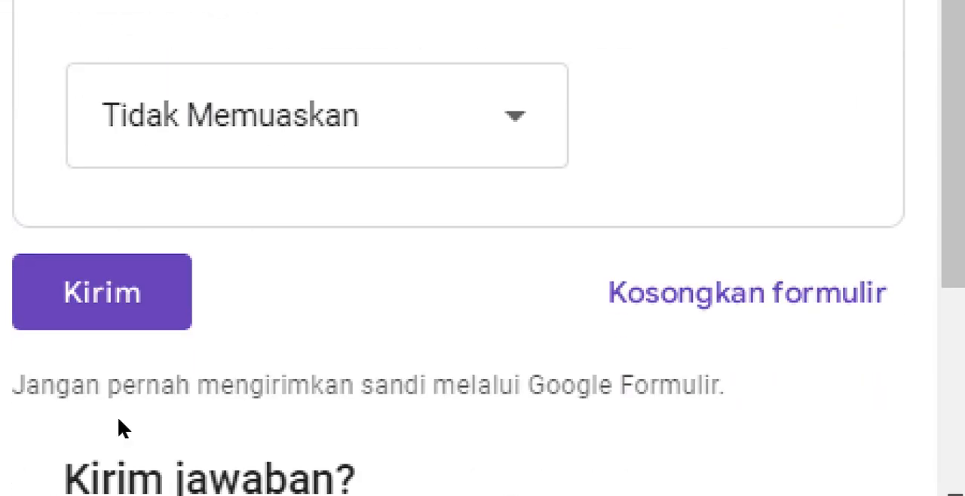
pyautogui.click(123, 391)
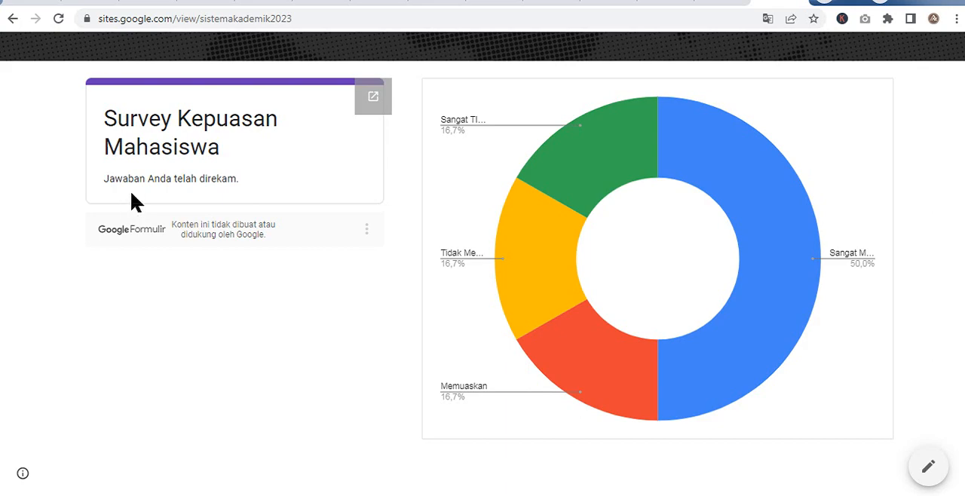
pyautogui.scroll(3, 132, 207)
pyautogui.scroll(-3, 132, 206)
pyautogui.scroll(3, 166, 176)
pyautogui.scroll(-3, 556, 147)
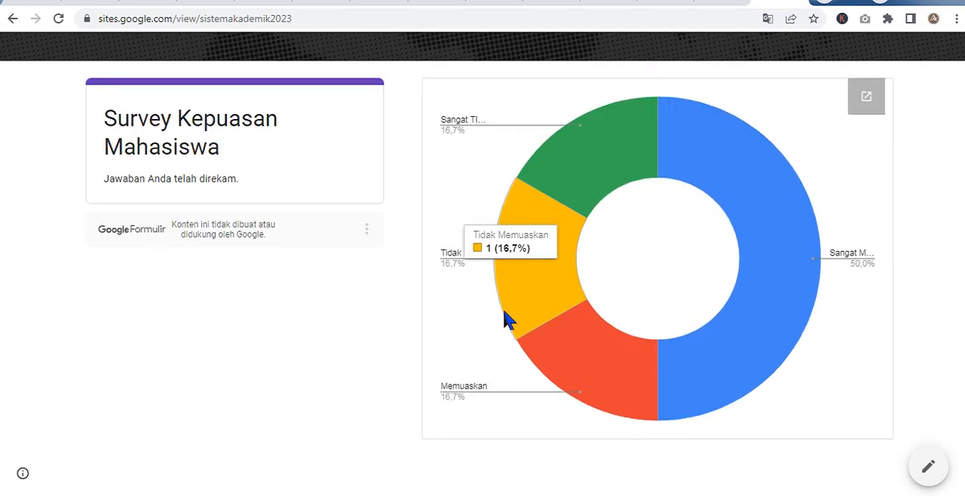